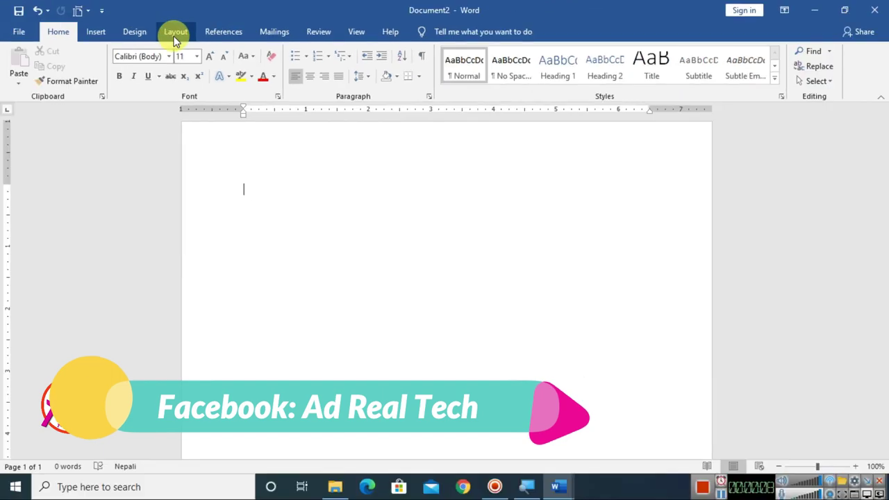
Step: Apply Narrow 0.5-inch margins to the blank page and bring up the paper Size list
left_click(174, 35)
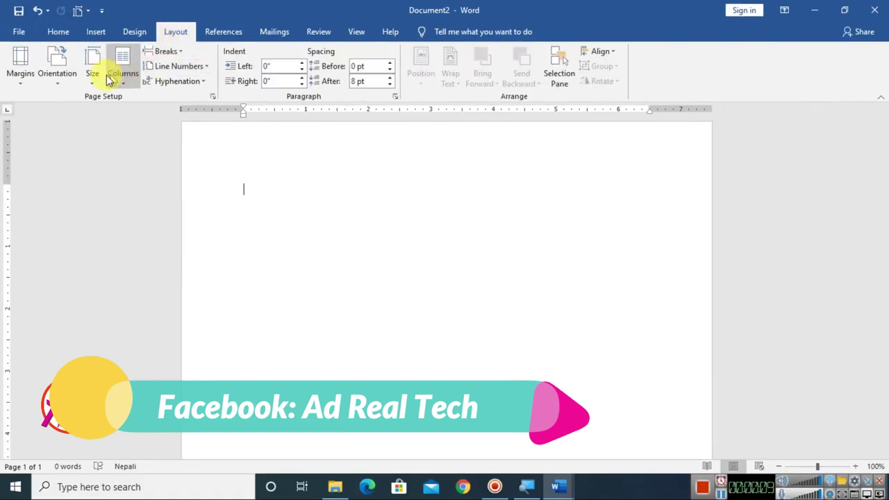
left_click(20, 66)
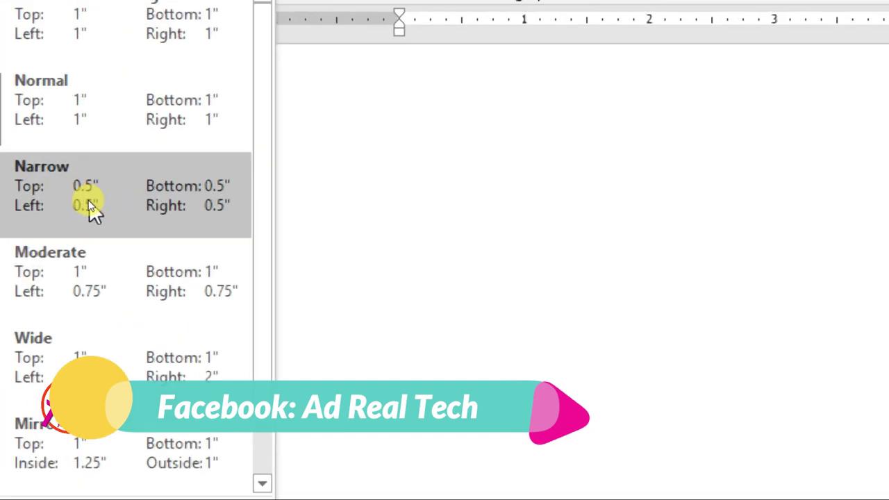
left_click(88, 201)
left_click(63, 91)
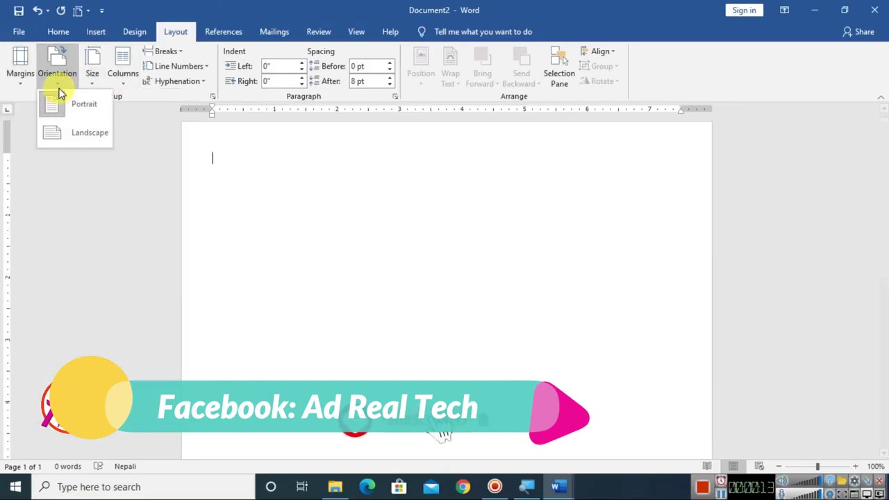
left_click(95, 70)
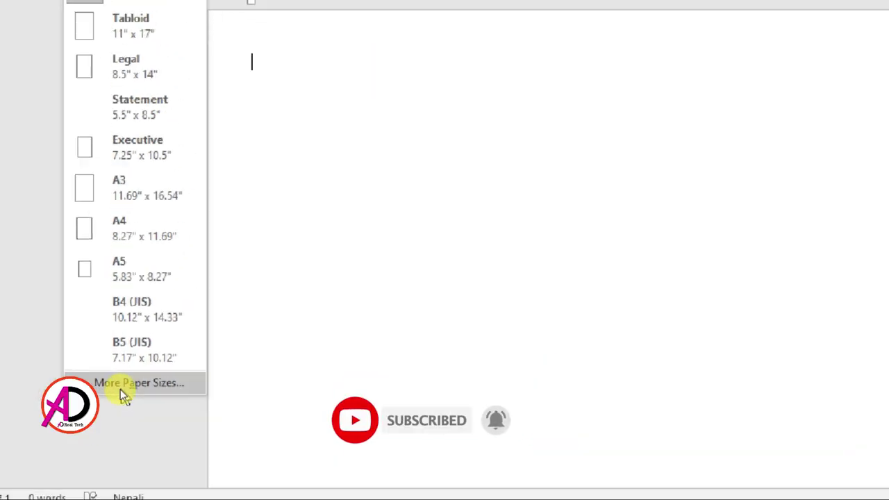
Step: Set a custom paper size 7 inches wide by 5 inches high
left_click(120, 390)
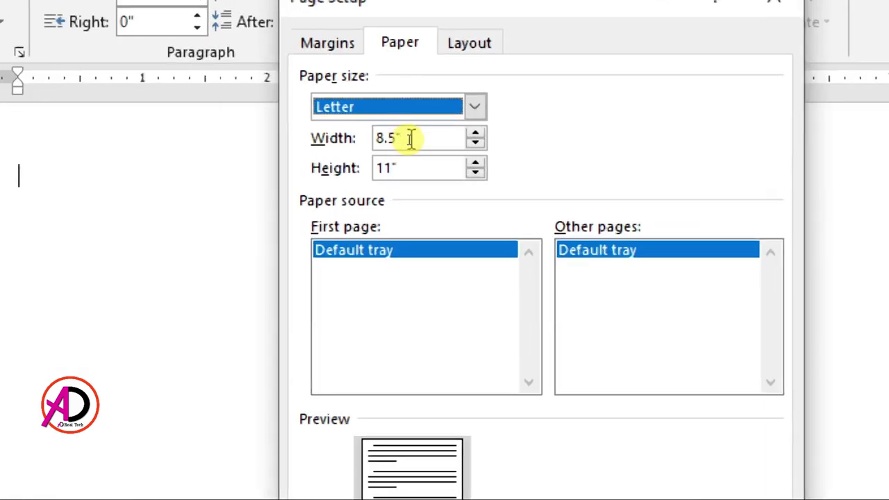
left_click_drag(407, 139, 373, 139)
type("7")
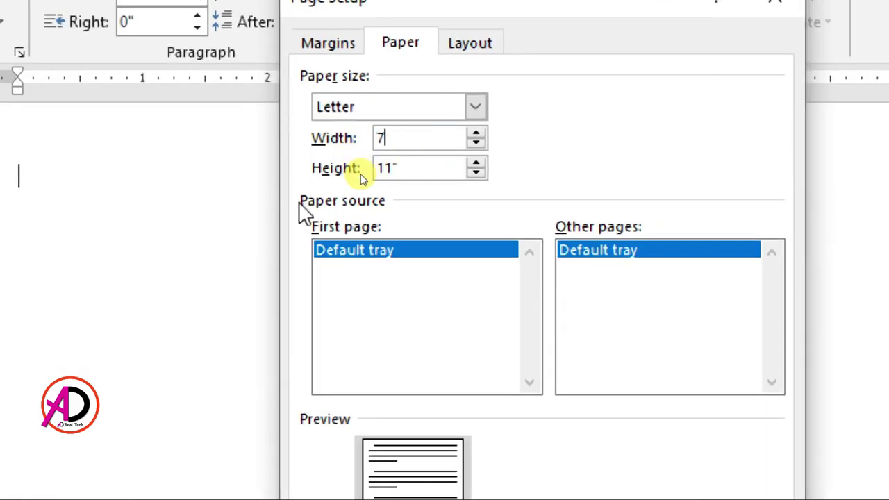
key("Tab")
type("5")
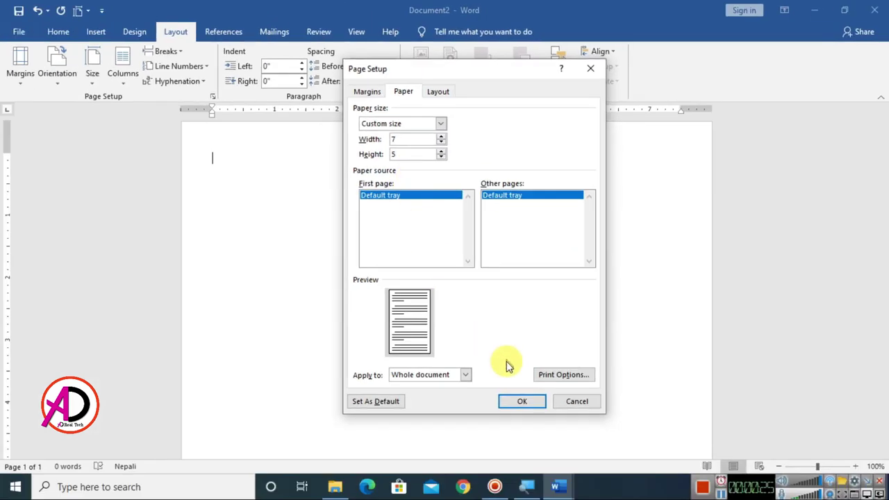
left_click(523, 401)
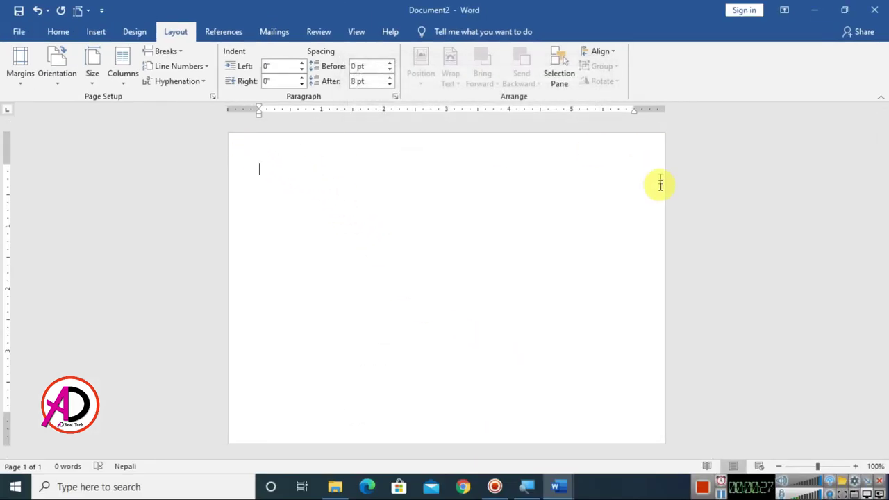
Step: Draw a rectangle starting at the page's top-left corner
left_click(97, 31)
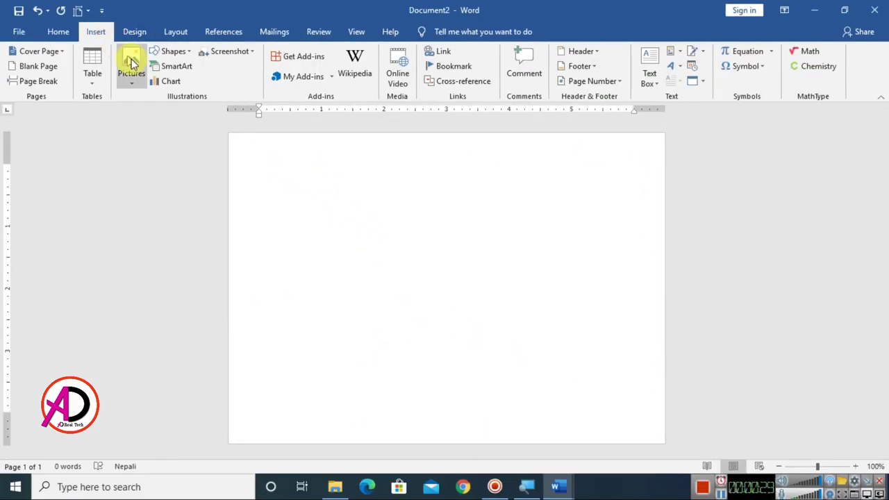
left_click(173, 52)
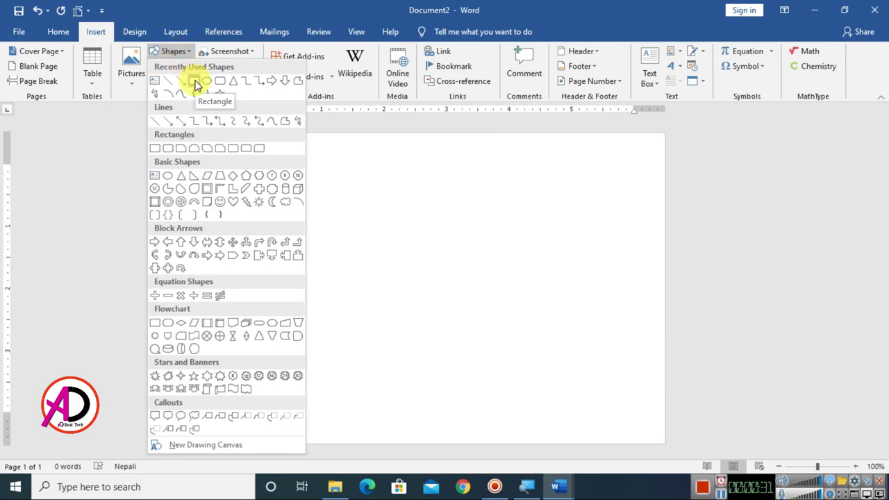
left_click(198, 84)
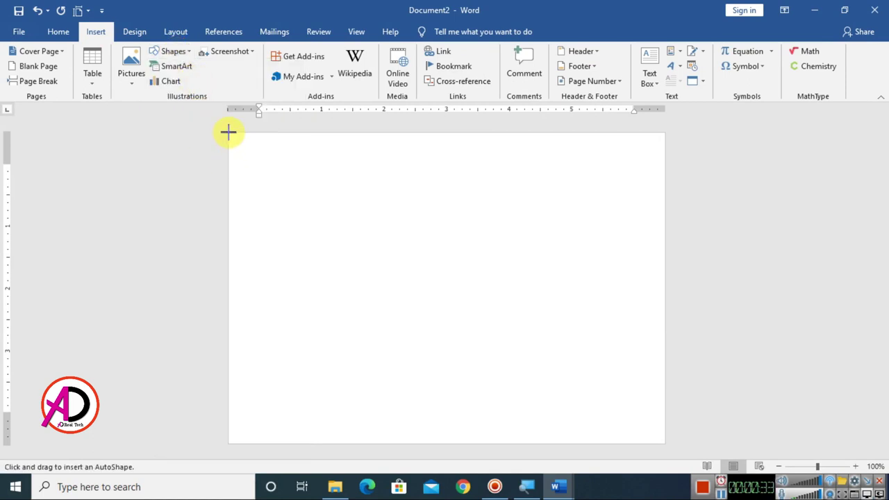
left_click_drag(229, 132, 440, 391)
Step: Stretch the rectangle to the bottom edge and the page middle, about 4.99 × 3.49 inches
left_click(444, 410)
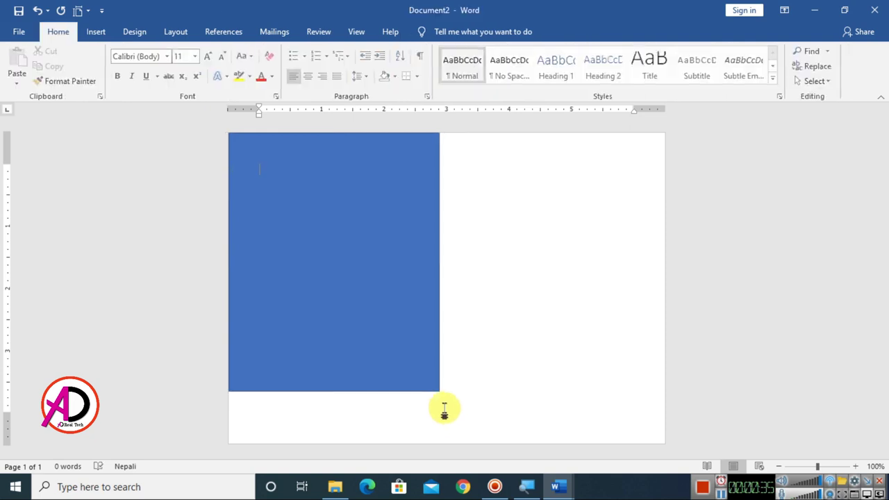
left_click(431, 382)
mouse_move(440, 391)
left_mouse_down()
mouse_move(450, 417)
mouse_move(440, 410)
left_mouse_up()
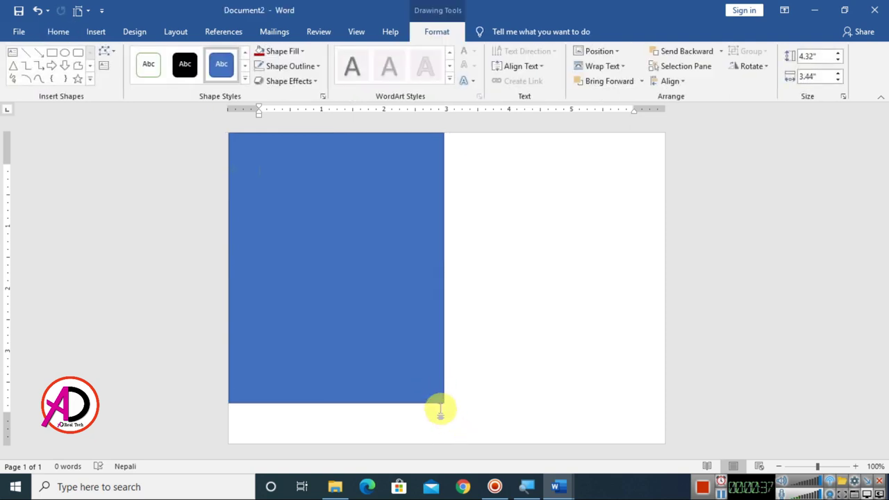
left_click(440, 410)
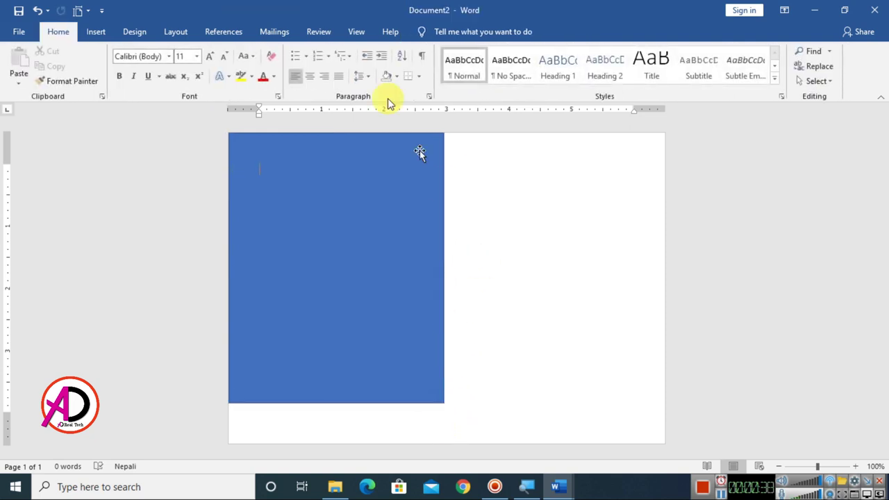
left_click(441, 400)
left_click(457, 347)
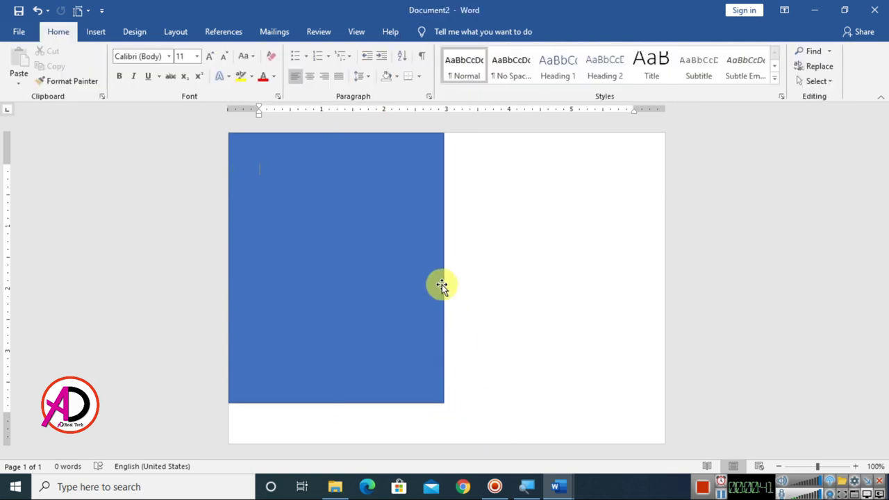
left_click(434, 286)
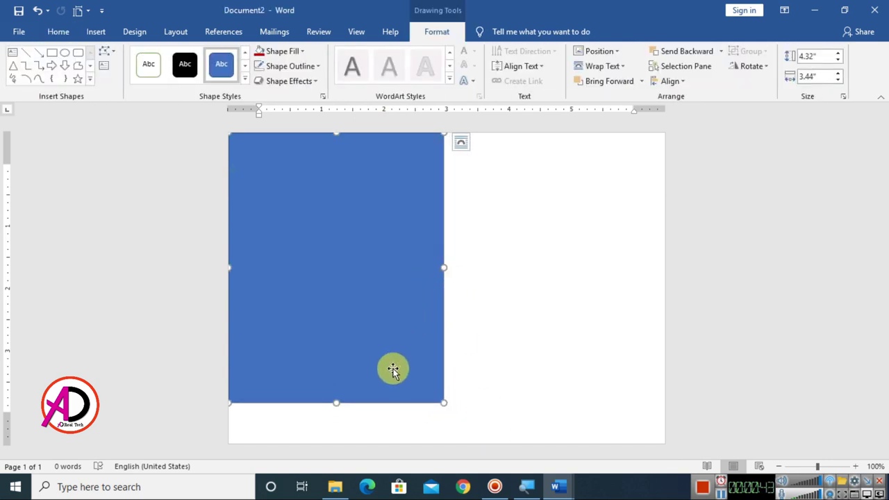
left_click_drag(338, 403, 337, 441)
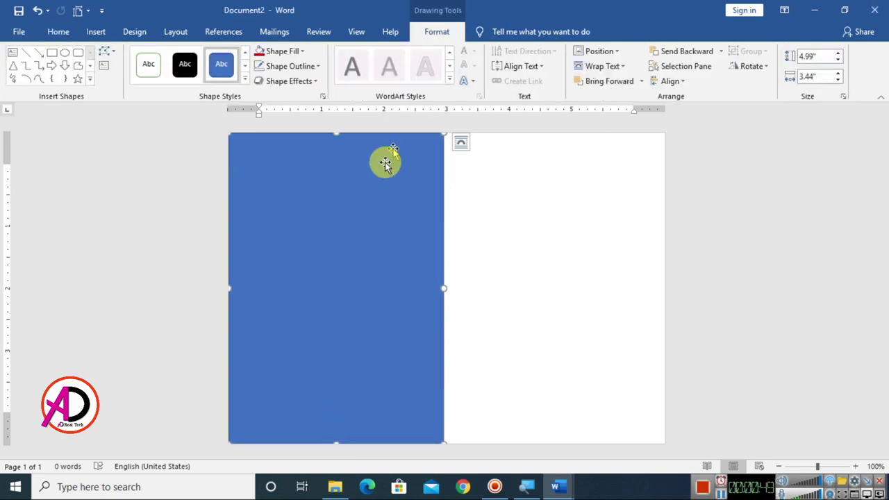
left_click_drag(445, 289, 450, 290)
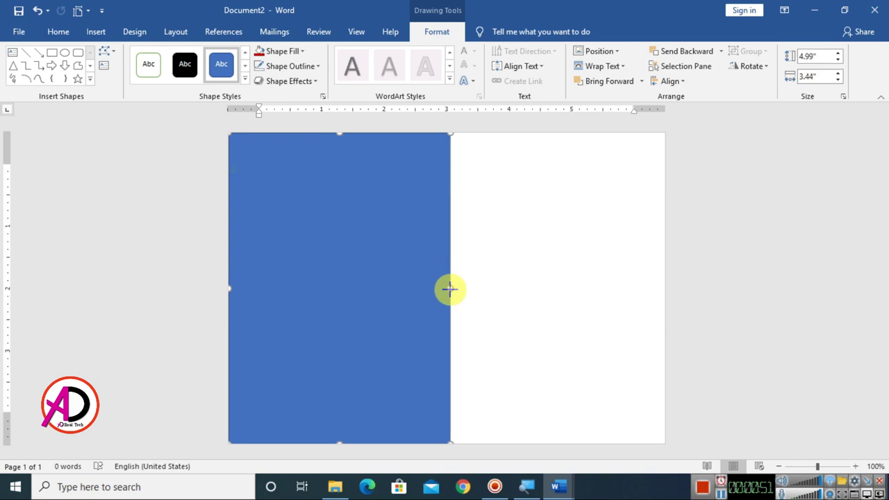
left_click(548, 310)
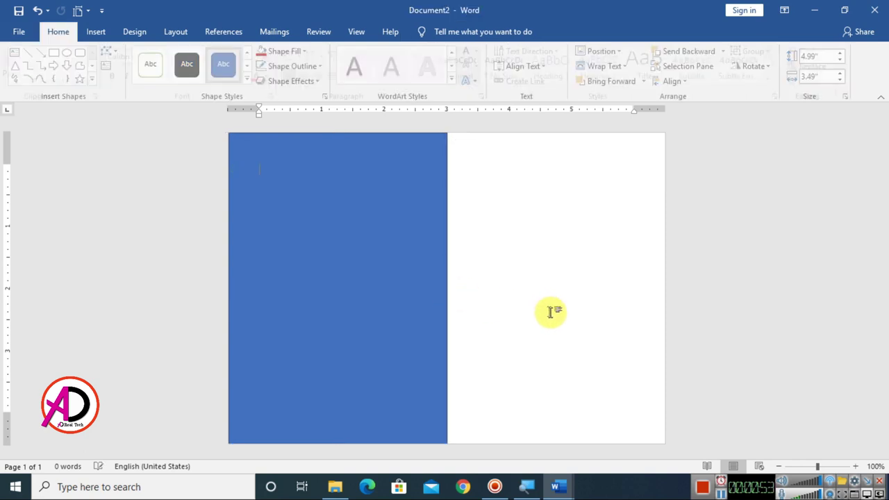
left_click(401, 319)
Step: Remove the rectangle's outline and bring up the Format Shape fill settings
left_click(283, 69)
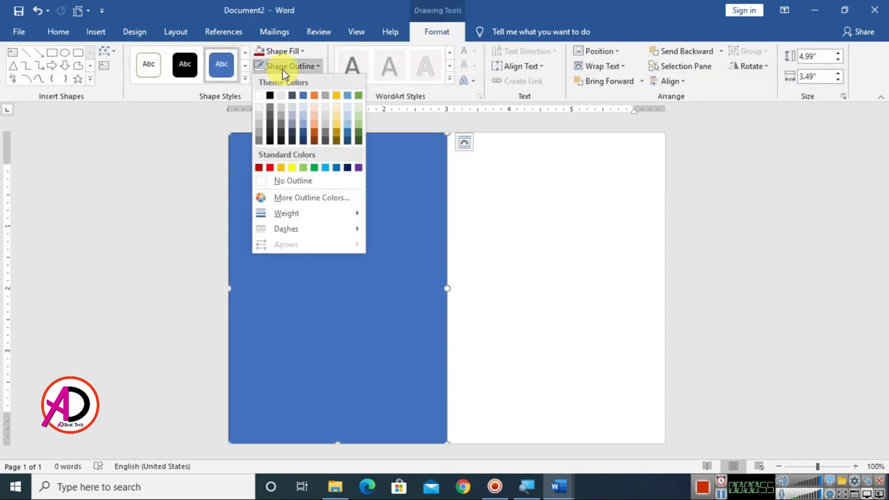
left_click(307, 184)
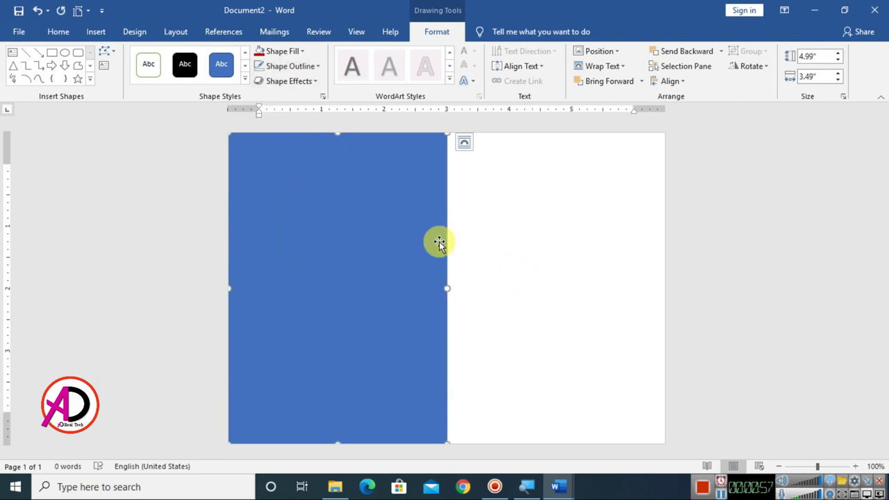
left_click(289, 56)
mouse_move(289, 214)
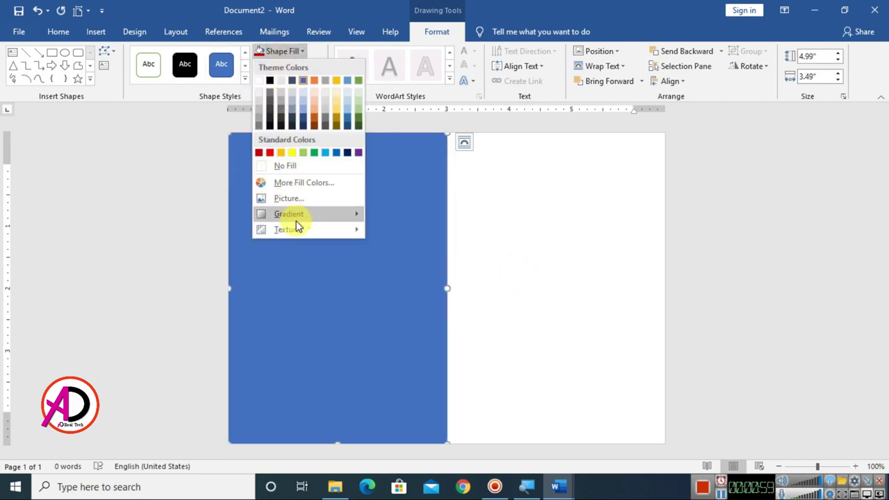
left_click(441, 456)
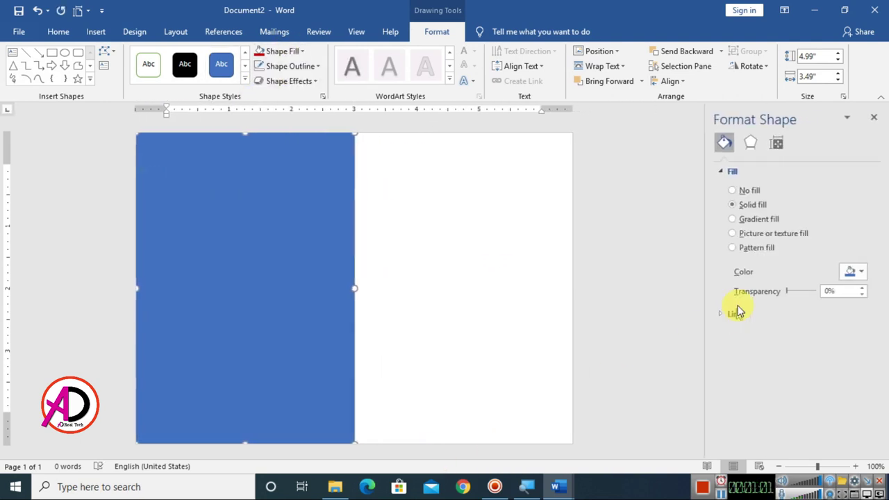
Step: Give the rectangle a gradient fill with a dark red left stop and a black right stop
left_click(735, 220)
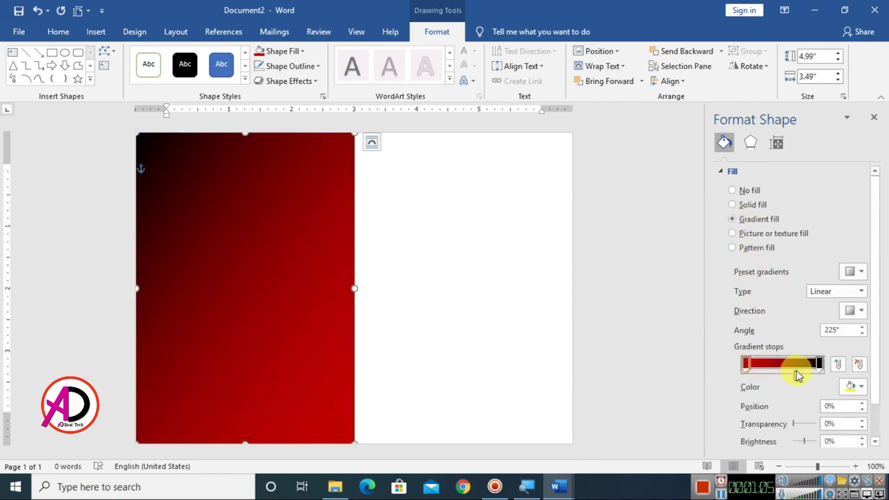
left_click(856, 387)
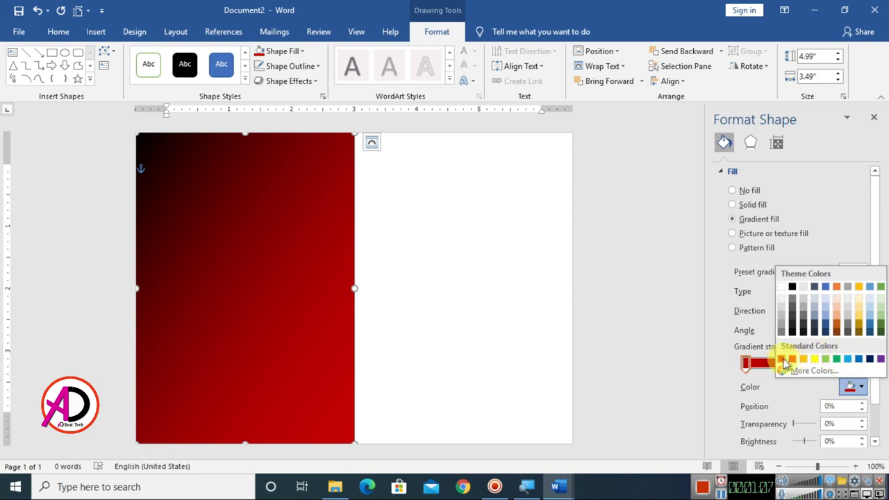
left_click(783, 359)
left_click(819, 365)
left_click(860, 387)
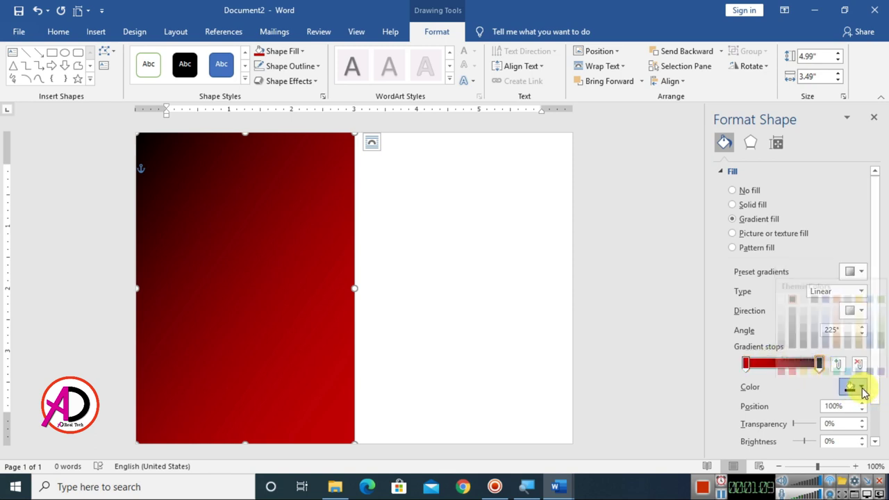
left_click(795, 292)
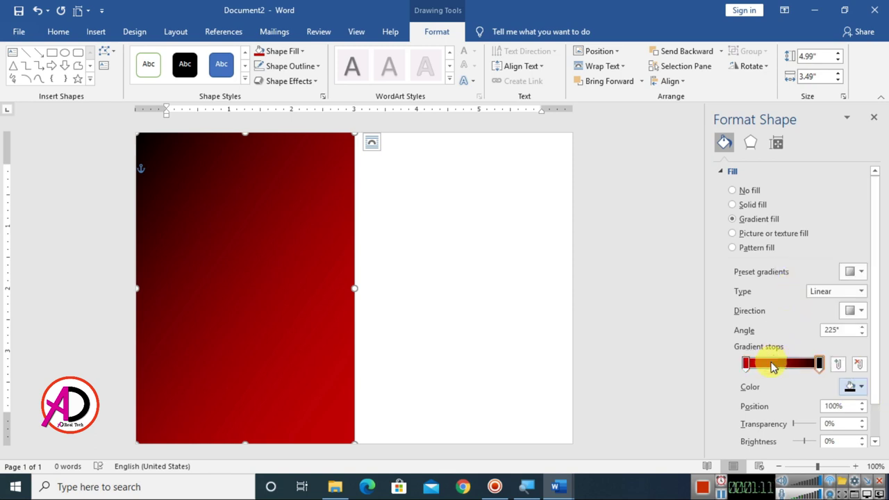
Step: Set the black gradient stop's position to 100% and adjust its transparency
left_click_drag(820, 372, 823, 375)
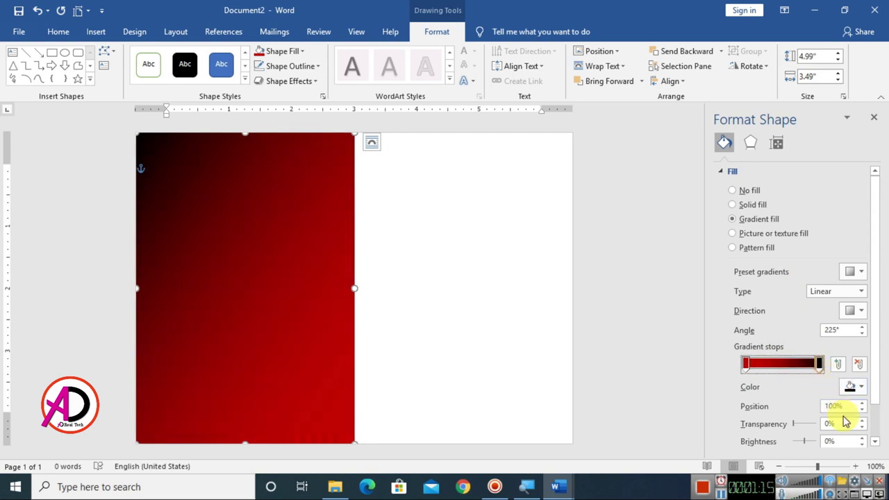
left_click(864, 411)
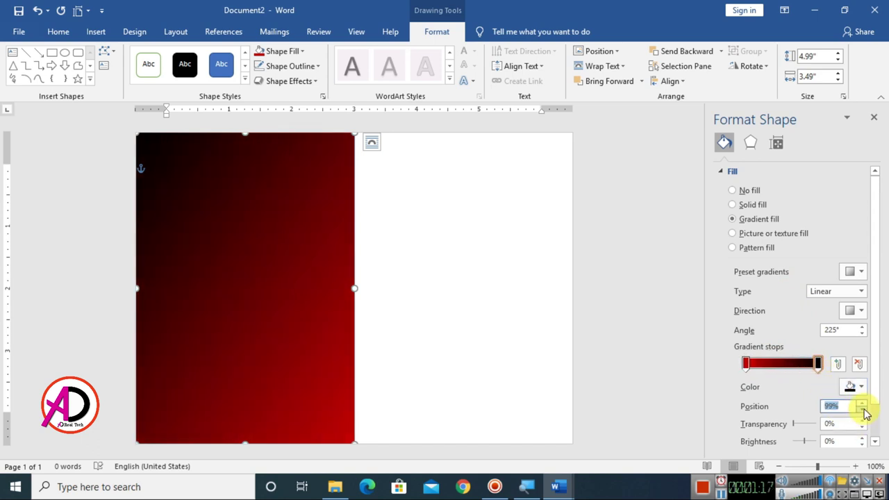
left_click(864, 404)
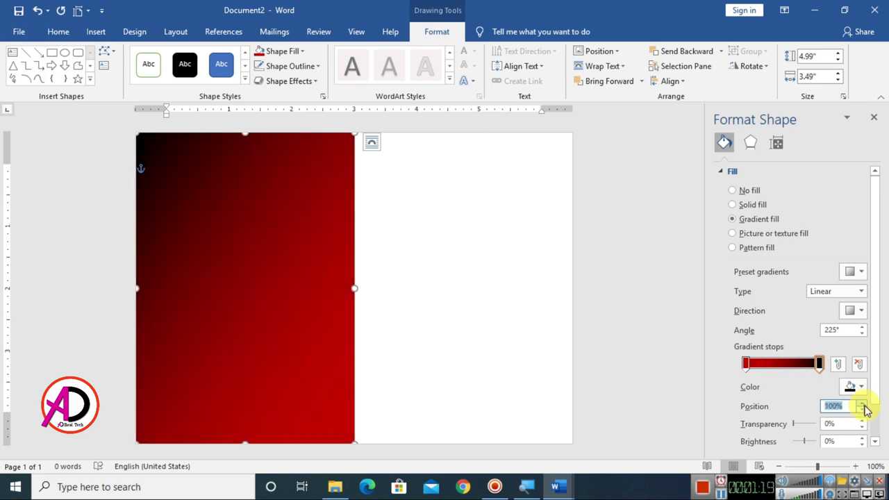
left_click(865, 413)
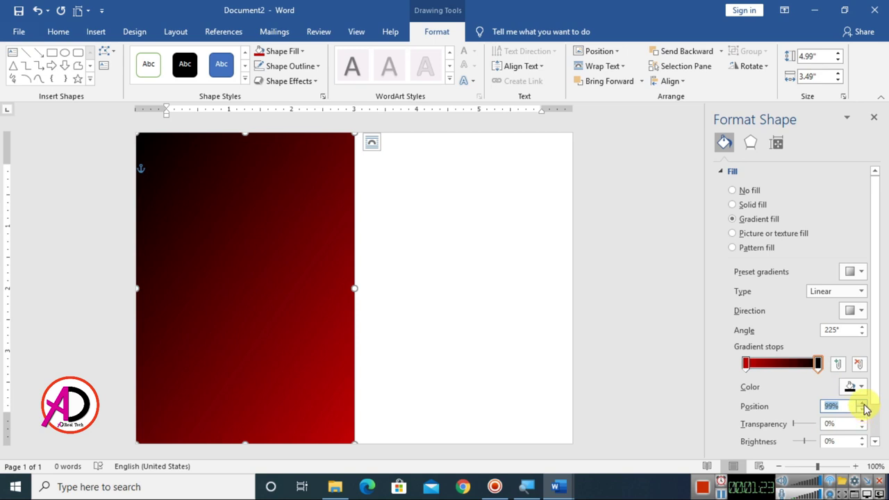
left_click(864, 404)
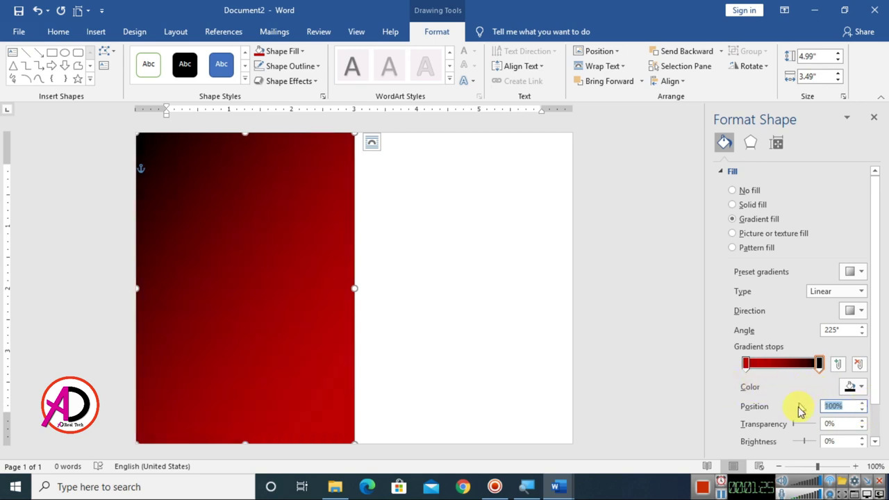
left_click_drag(796, 429, 777, 433)
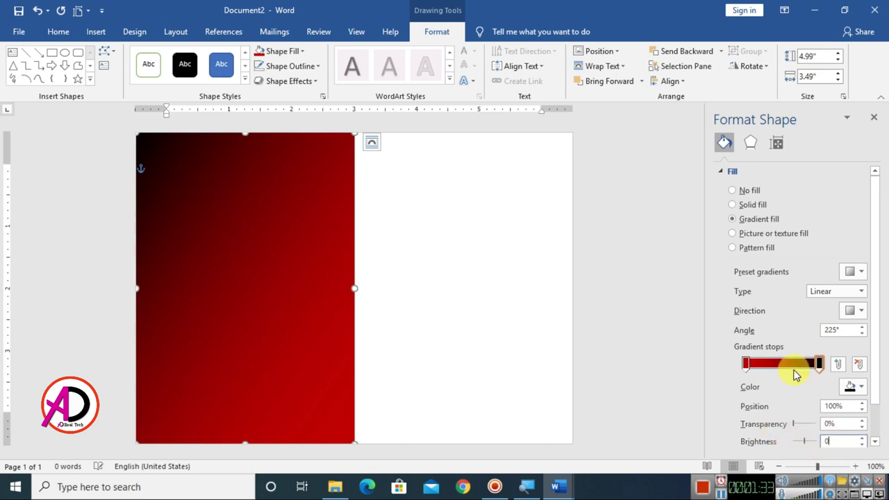
Step: Duplicate the gradient panel by copying and pasting it
left_click(875, 119)
left_click(595, 361)
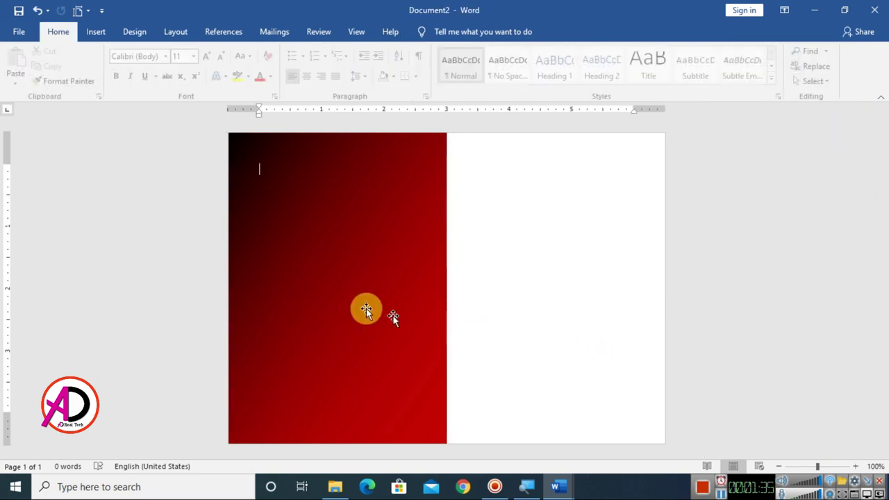
left_click(311, 264)
left_click(464, 142)
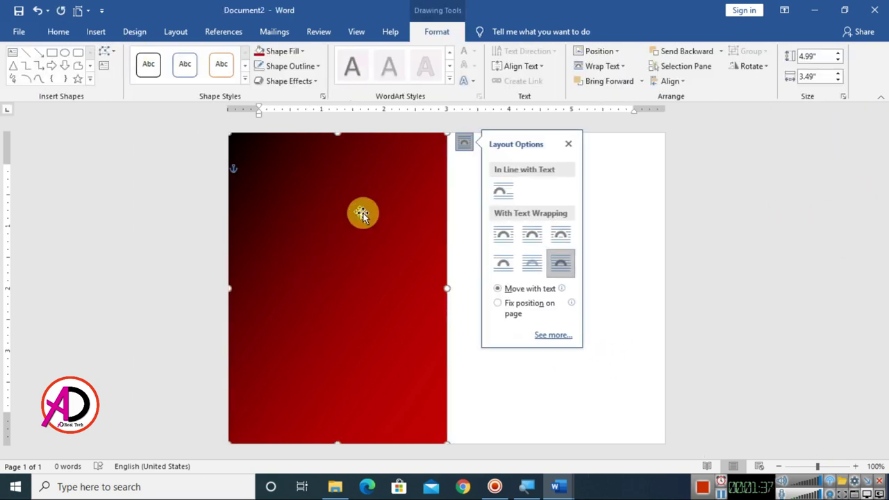
left_click(448, 379)
left_click(383, 337)
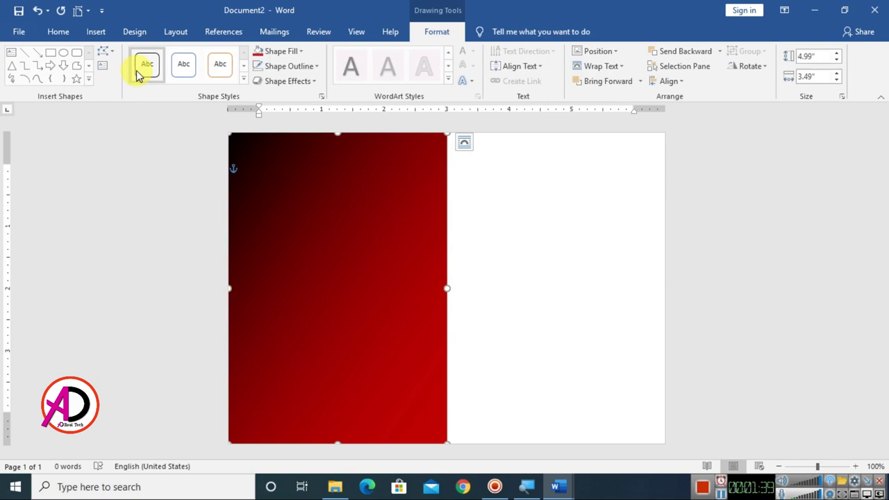
left_click(58, 32)
left_click(57, 68)
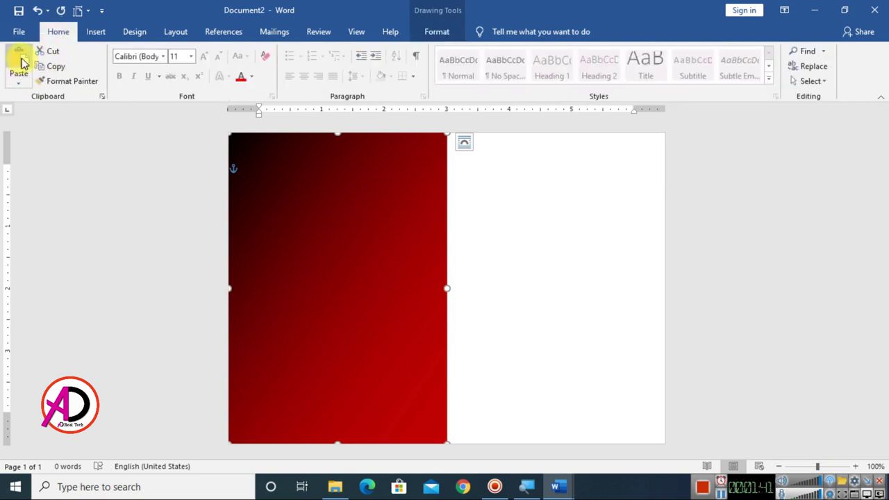
left_click(24, 60)
Step: Move the copy onto the right half of the page and flip it horizontally
left_click_drag(399, 244, 589, 237)
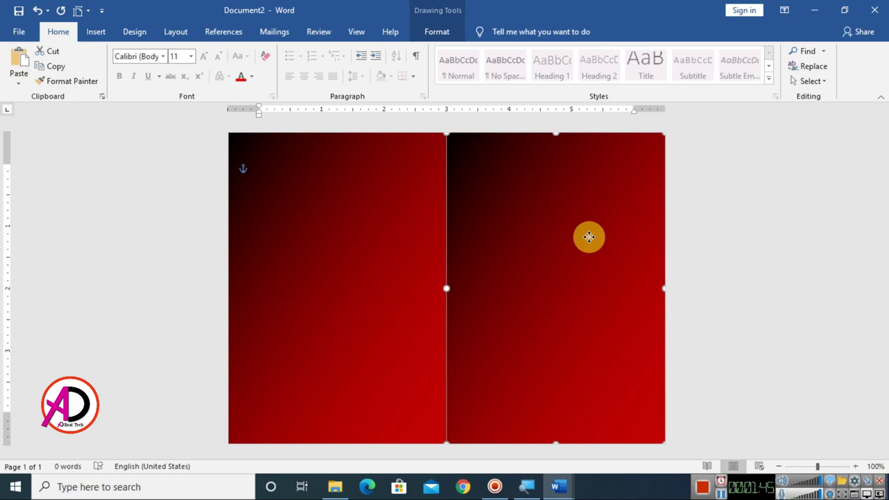
left_click(438, 32)
left_click(753, 66)
left_click(774, 129)
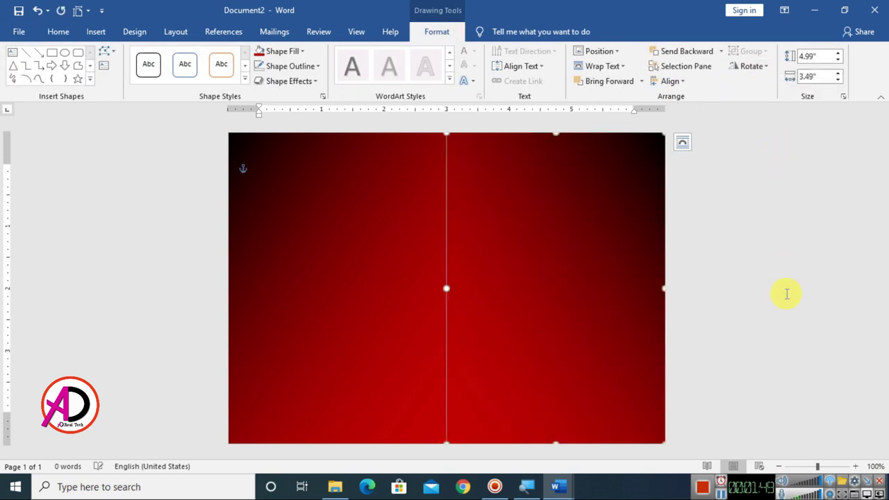
left_click(790, 326)
left_click(610, 358)
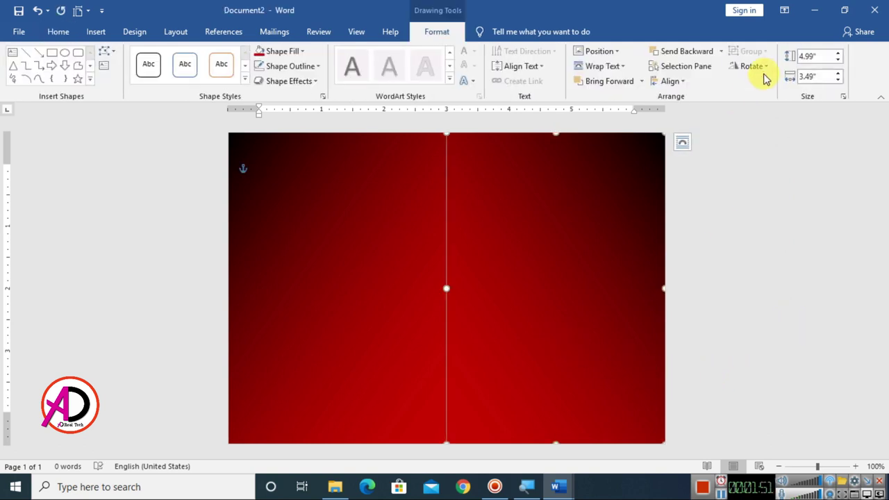
left_click(753, 66)
left_click(774, 135)
left_click(778, 264)
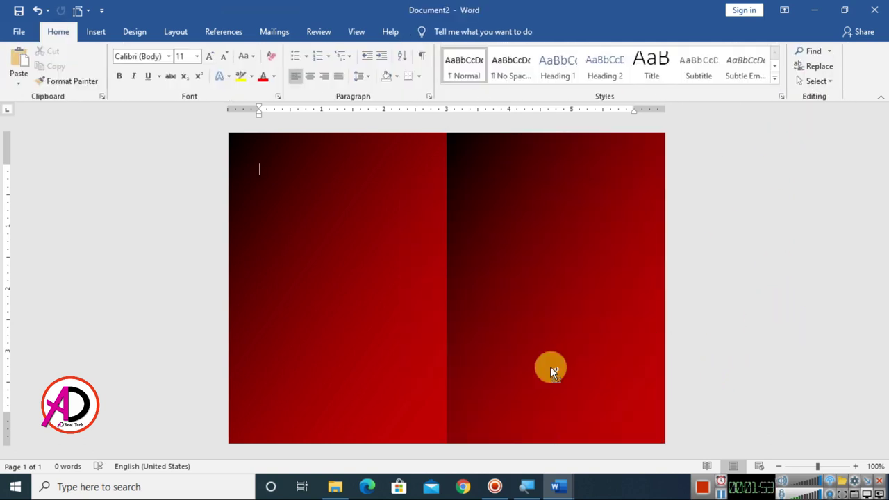
scroll(551, 367, "down", 5, "ctrl")
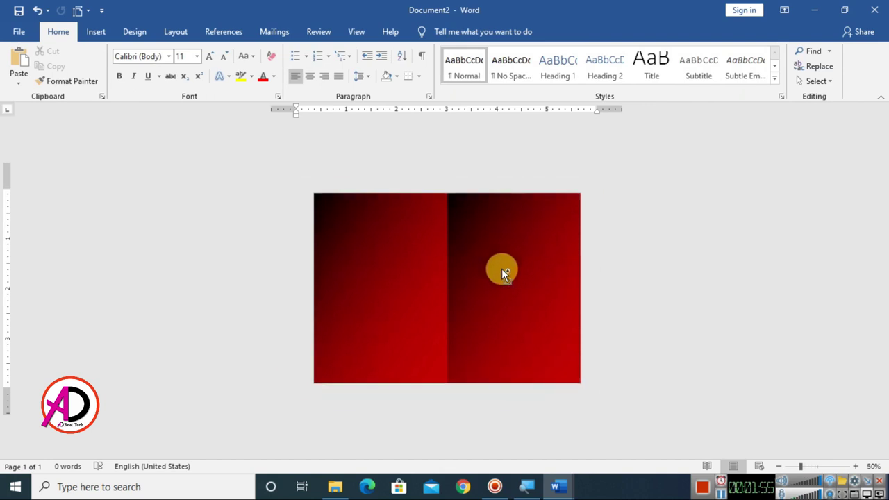
scroll(501, 268, "up", 3, "ctrl")
scroll(498, 267, "down", 1, "ctrl")
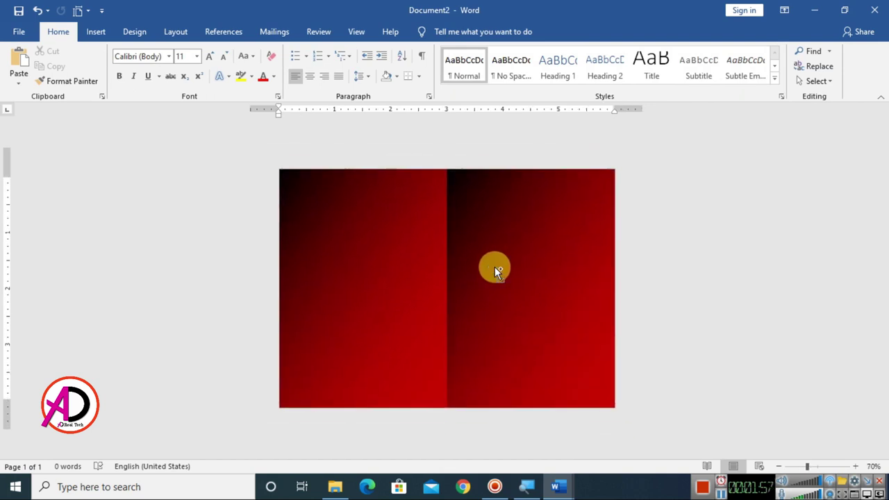
scroll(496, 269, "up", 1, "ctrl")
scroll(493, 269, "up", 2, "ctrl")
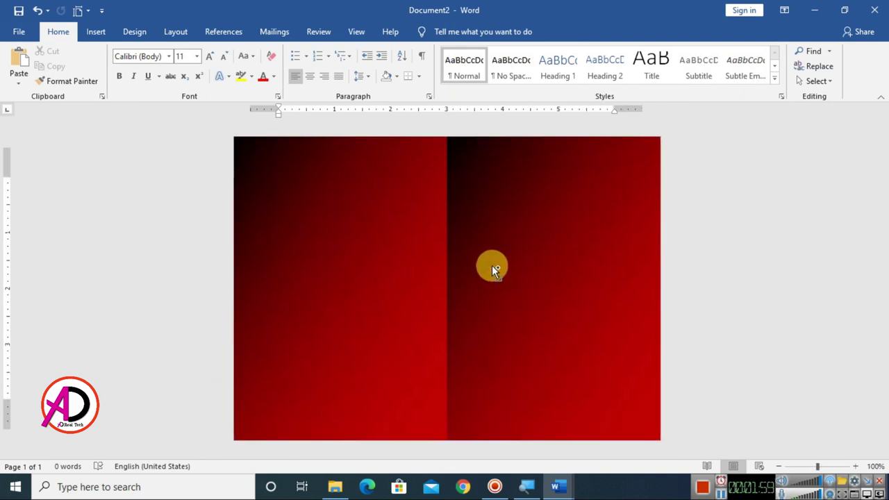
scroll(492, 269, "down", 2, "ctrl")
scroll(492, 269, "up", 1, "ctrl")
scroll(492, 269, "down", 1, "ctrl")
scroll(492, 269, "up", 1, "ctrl")
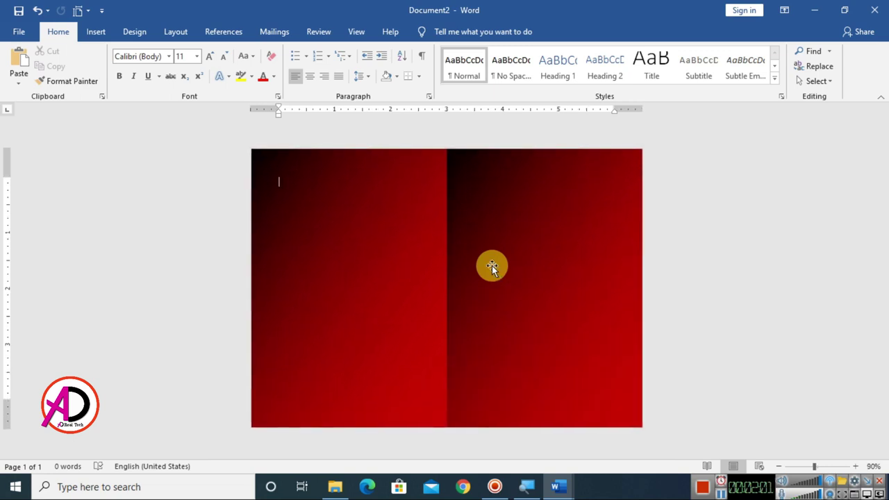
scroll(392, 250, "up", 1, "ctrl")
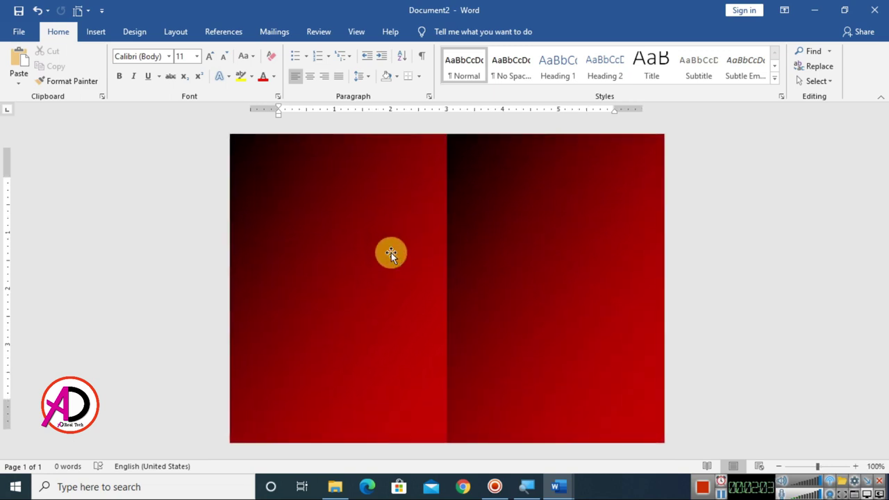
Step: Insert the Lord-Ganesha-PNG-Images picture from Desktop > desktop file > wedding tools
left_click(95, 31)
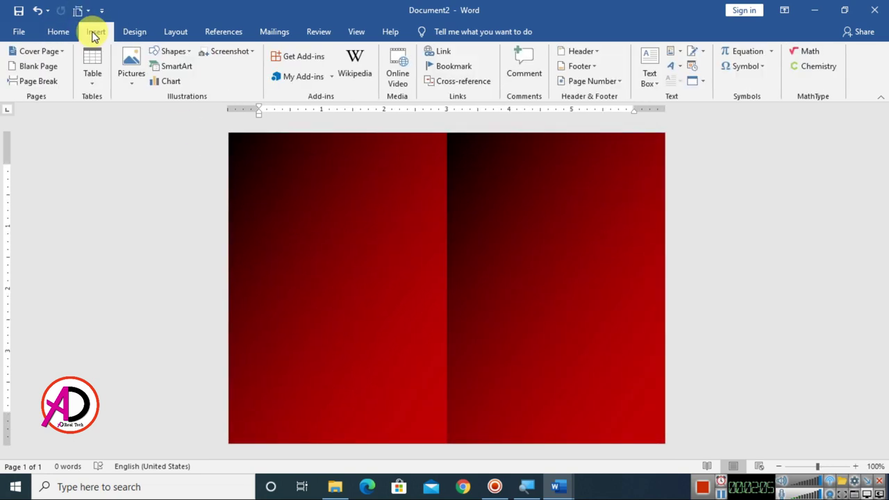
left_click(132, 59)
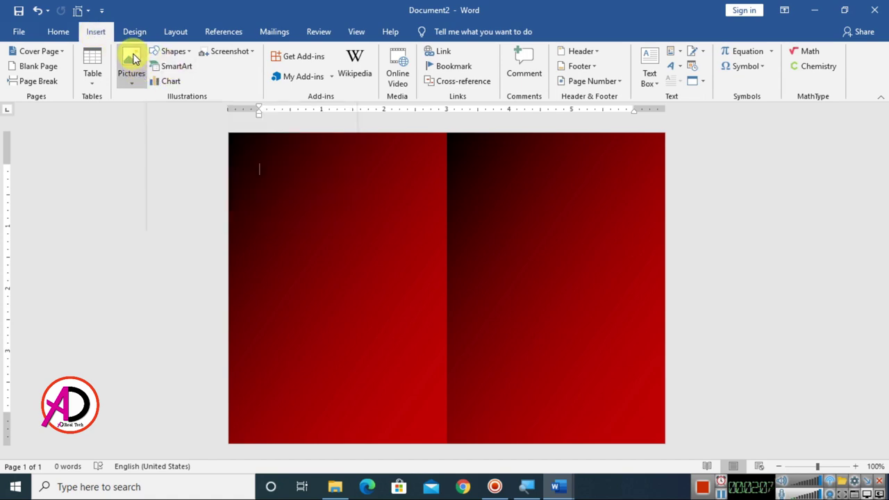
left_click(152, 115)
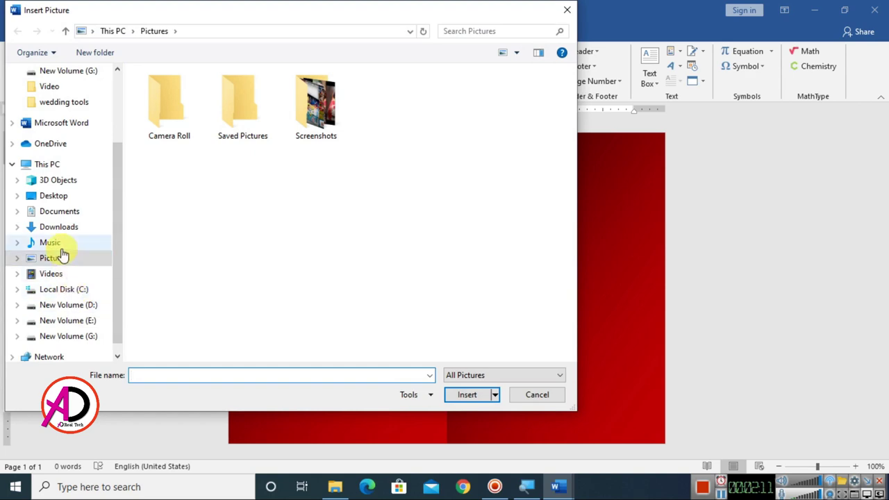
left_click(56, 196)
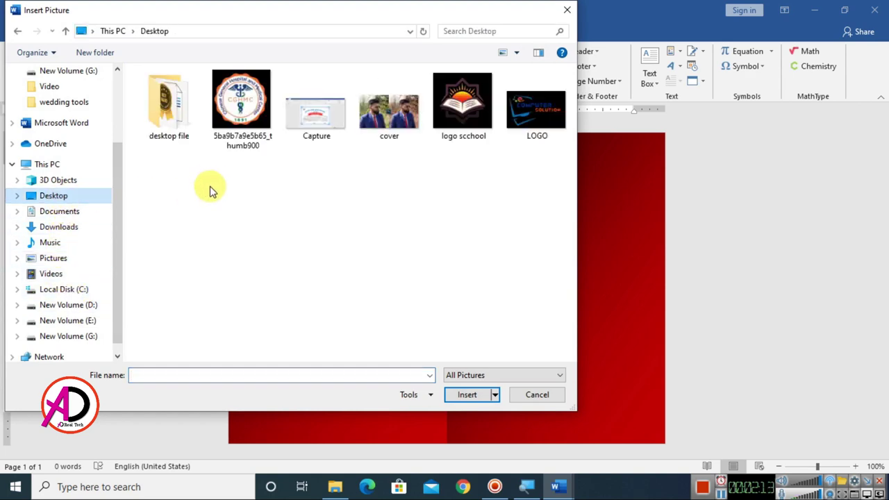
double_click(174, 124)
mouse_move(571, 118)
left_mouse_down()
mouse_move(578, 345)
mouse_move(595, 160)
left_mouse_up()
double_click(447, 164)
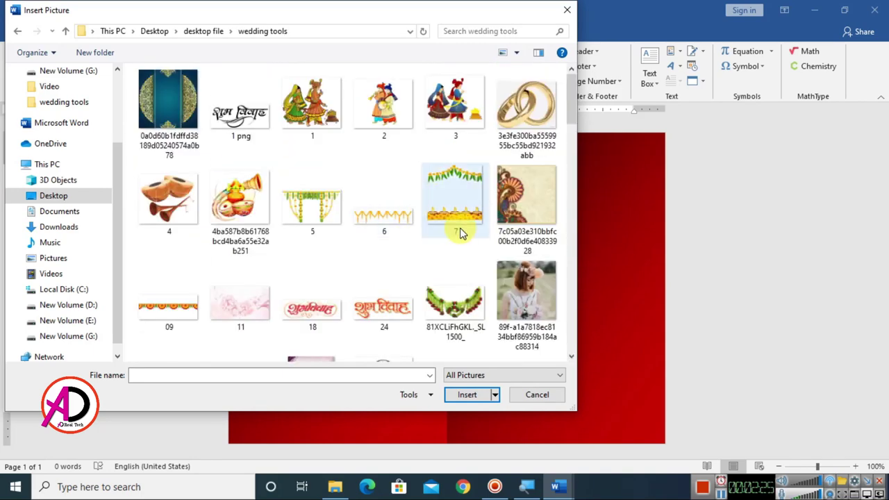
scroll(576, 120, "down", 1)
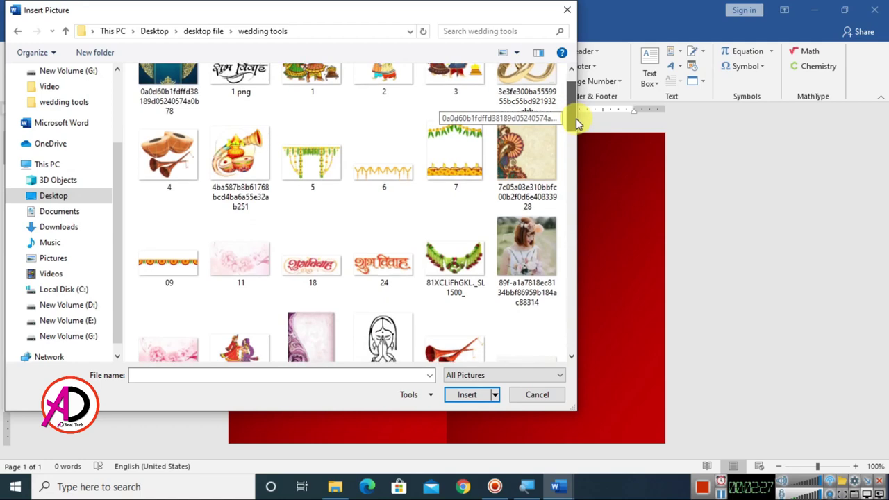
left_click_drag(575, 118, 571, 275)
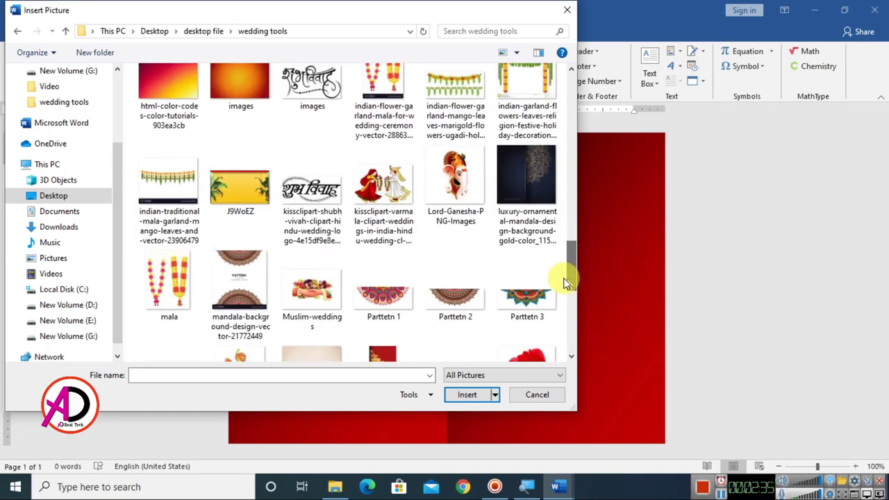
left_click(450, 192)
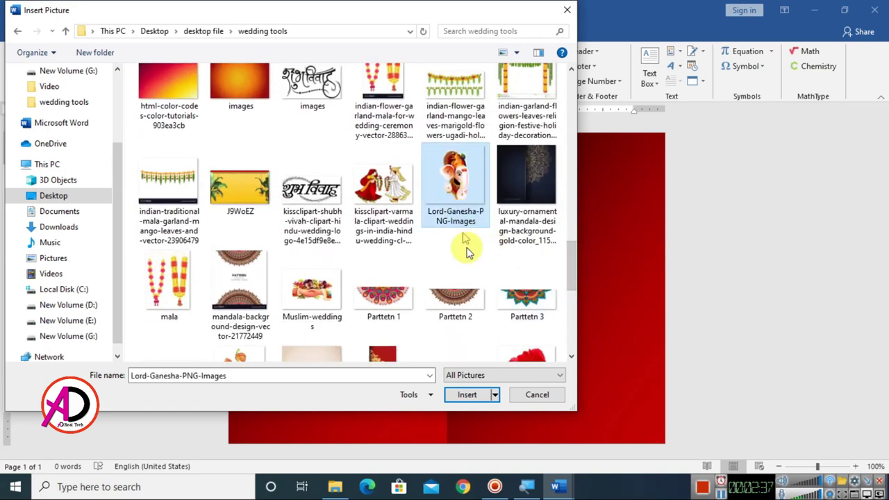
left_click(467, 396)
Step: Set the Ganesha picture in front of text, shrink it, and move it up the left panel
left_click(597, 70)
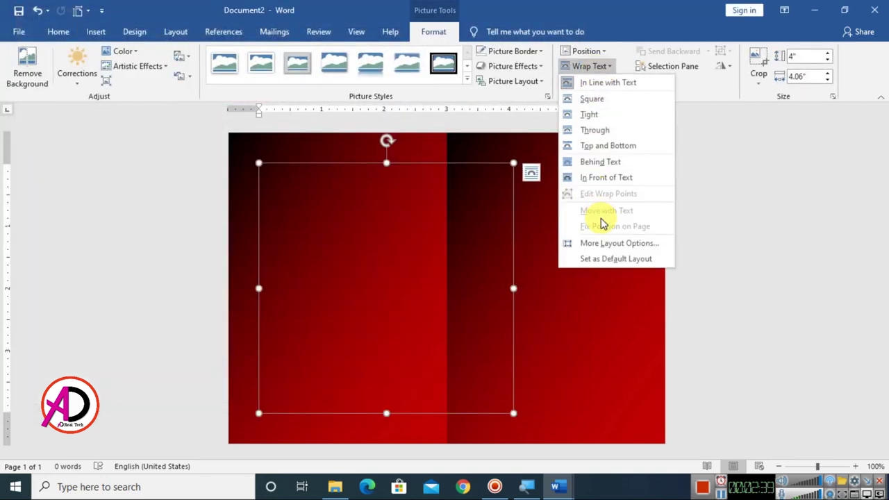
left_click(612, 175)
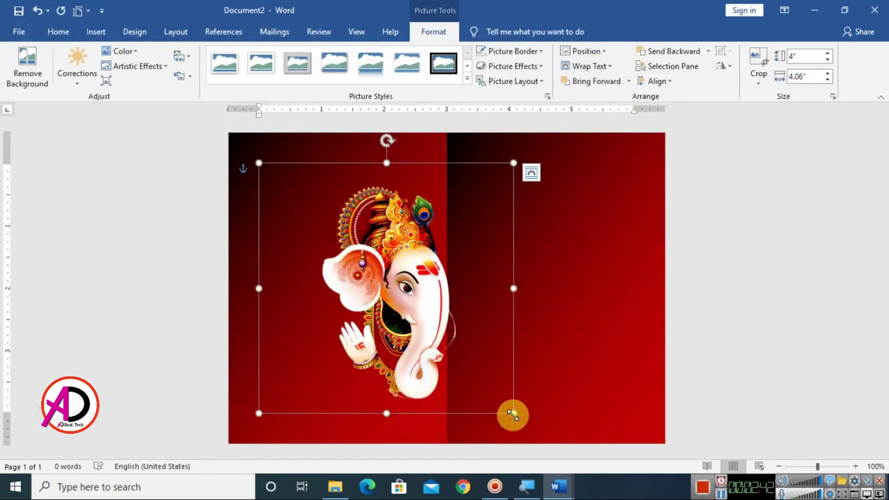
left_click_drag(512, 415, 433, 335)
left_click_drag(377, 268, 361, 269)
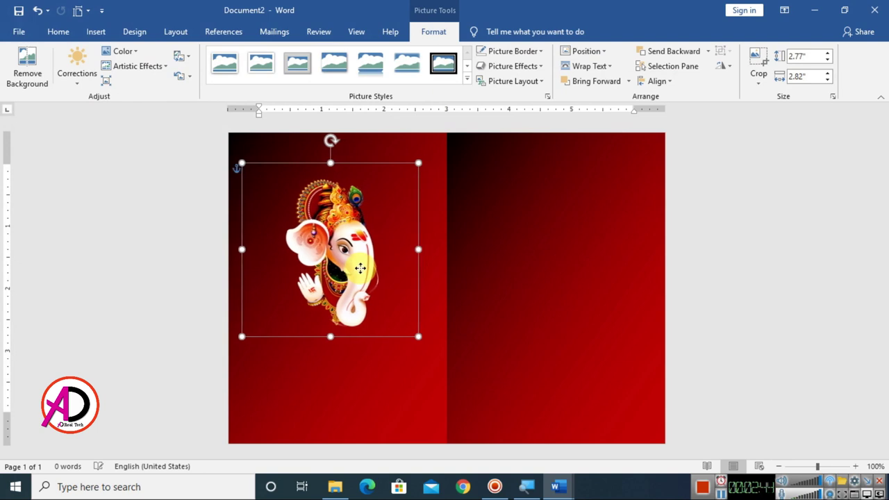
mouse_move(417, 162)
left_mouse_down()
mouse_move(385, 211)
mouse_move(385, 199)
left_mouse_up()
left_click_drag(324, 265, 344, 228)
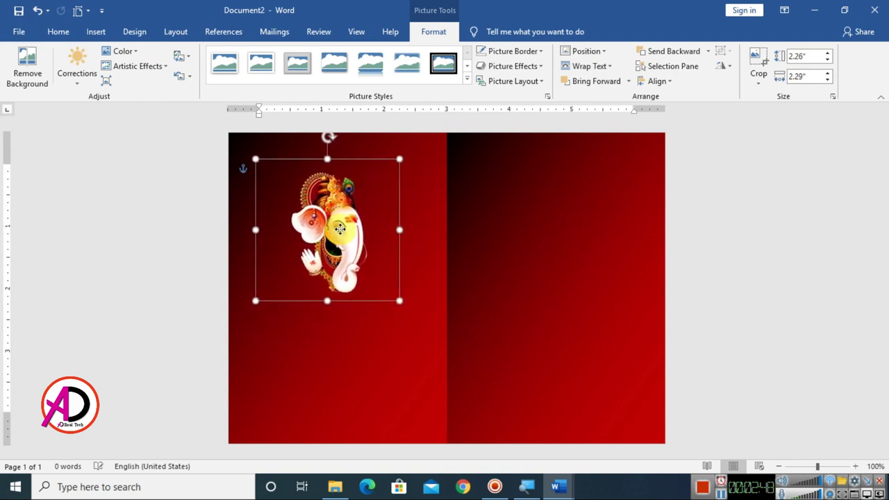
Step: Fine-tune the Ganesha picture to about 1.99 × 2.02 inches near the panel's top
left_click(788, 317)
left_click(338, 244)
left_click_drag(339, 244, 343, 244)
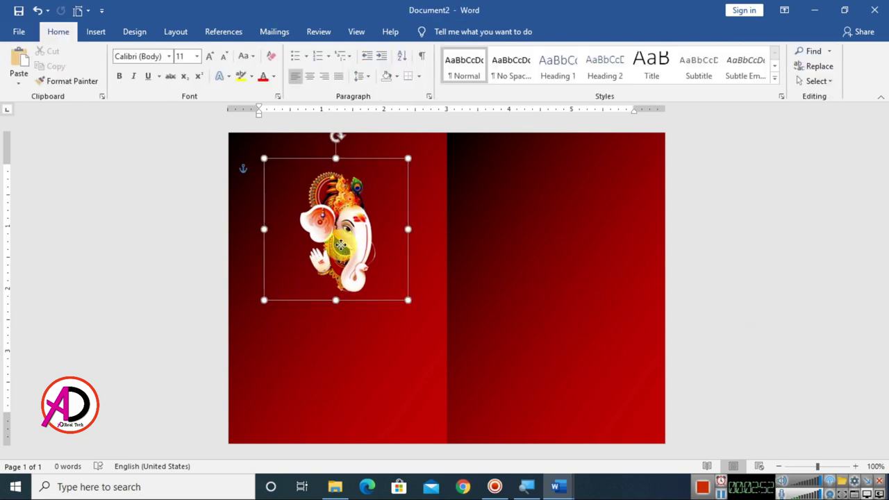
left_click_drag(405, 300, 391, 283)
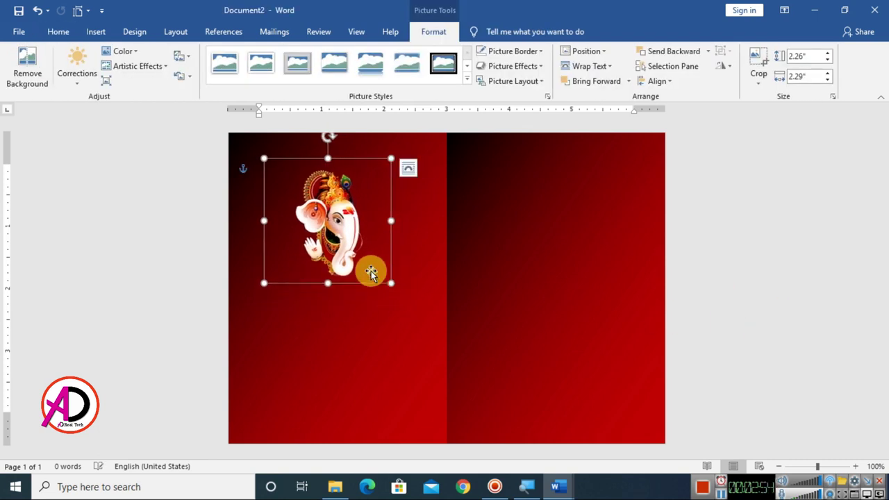
left_click_drag(346, 243, 353, 243)
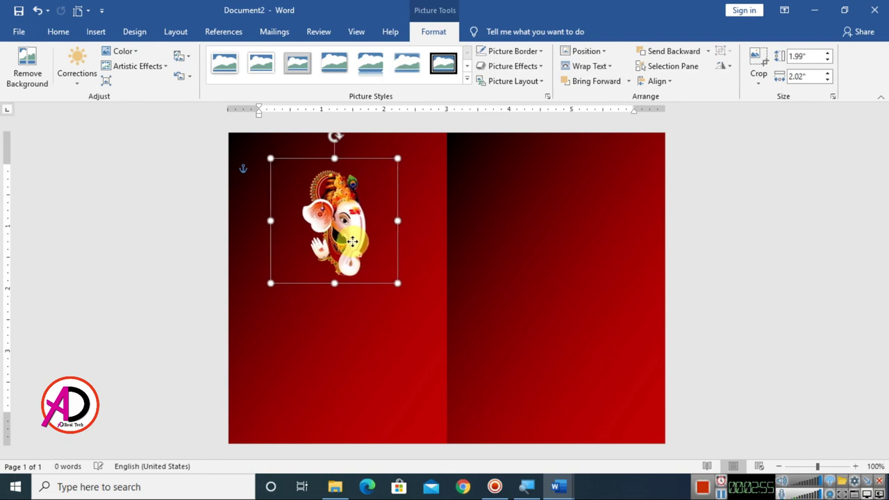
left_click(714, 282)
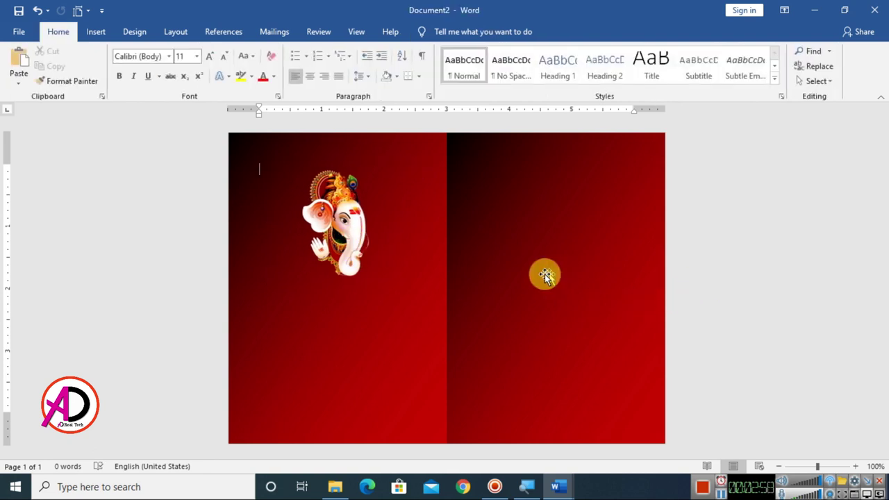
mouse_move(343, 216)
left_mouse_down()
mouse_move(343, 232)
mouse_move(343, 206)
left_mouse_up()
left_click(843, 259)
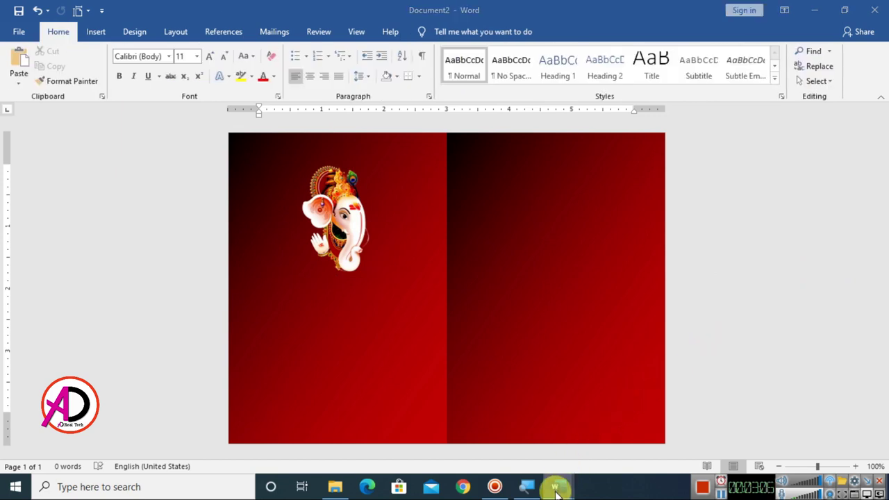
Step: Select the '।। श्री गणेशय नमः ।।' line in the wedding text document for copying
mouse_move(555, 487)
left_click(508, 427)
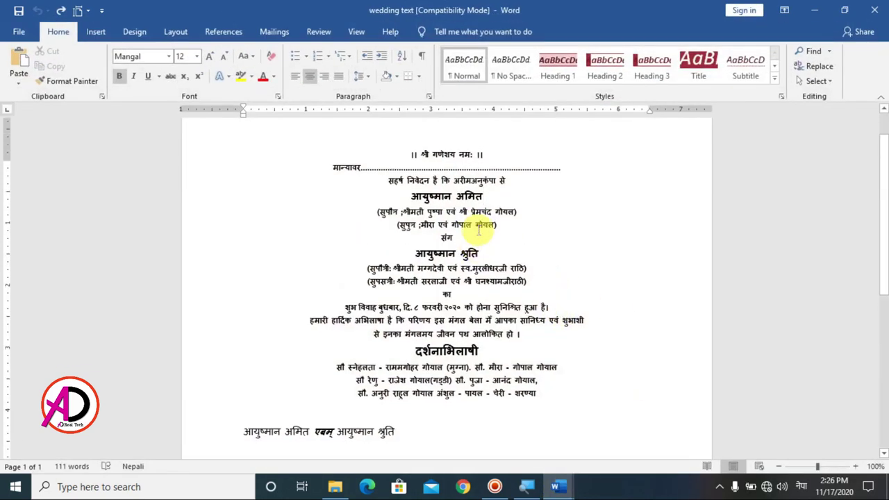
scroll(476, 209, "up", 1)
left_click_drag(409, 166, 492, 164)
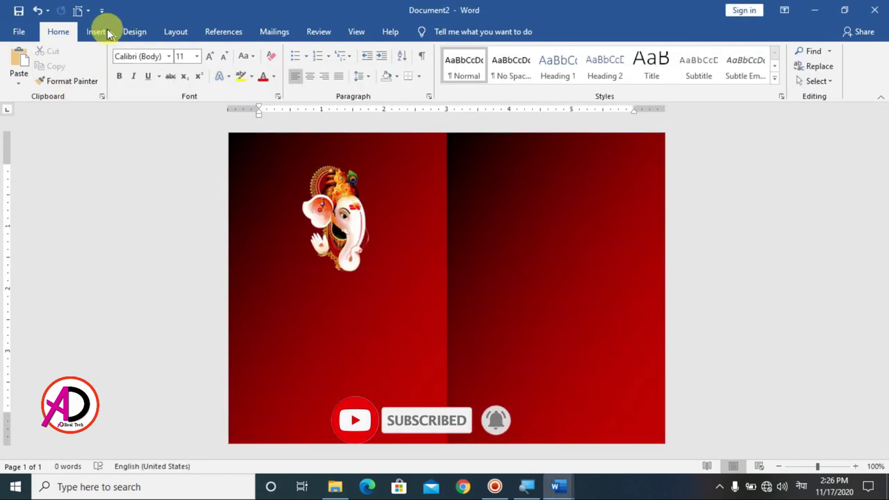
Step: Insert a WordArt box with No Spacing and white placeholder text below Ganesha
left_click(95, 33)
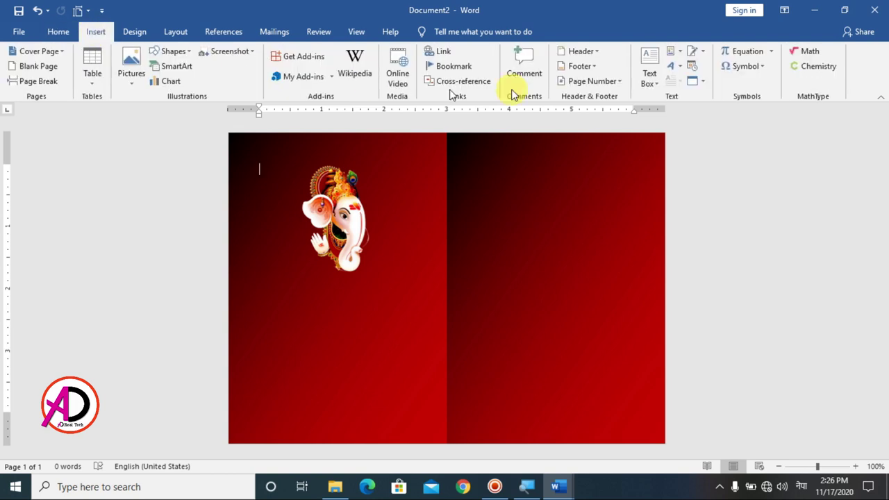
left_click(673, 70)
left_click(680, 90)
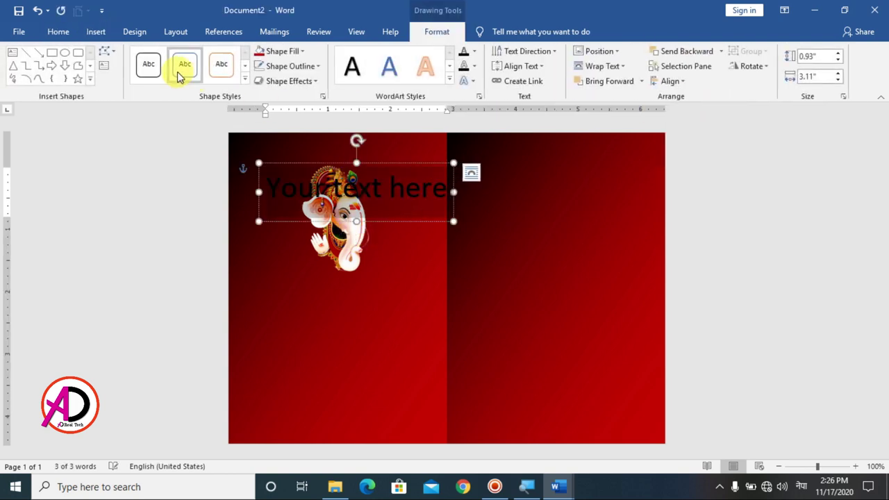
left_click(58, 32)
left_click(511, 66)
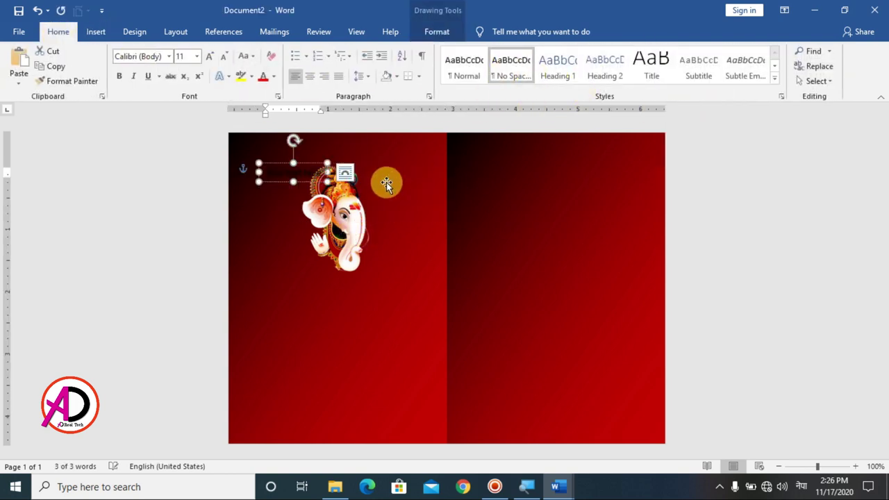
left_click_drag(299, 164, 360, 333)
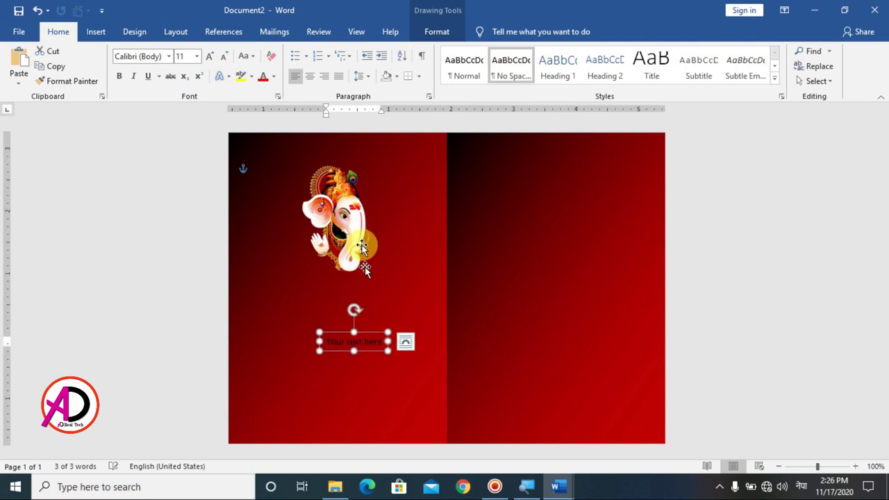
left_click(274, 82)
left_click(263, 119)
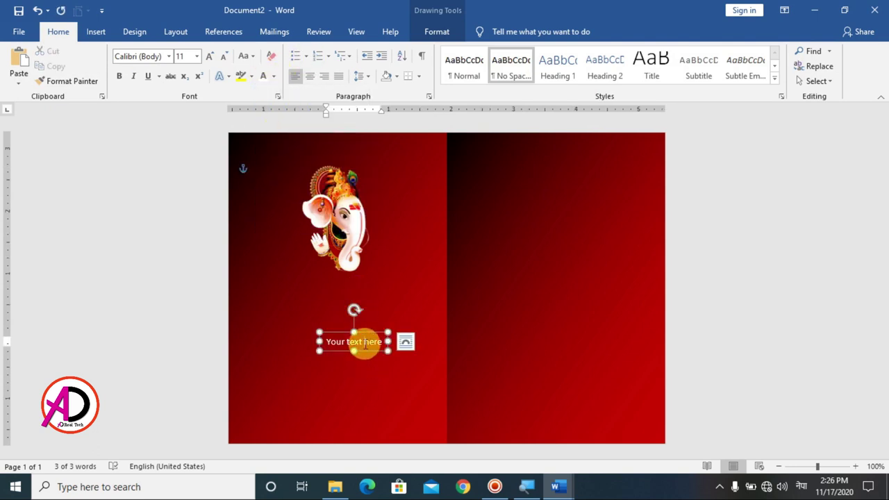
Step: Paste the blessing line into the box, colour it yellow, and move it to the top
key("ctrl+v")
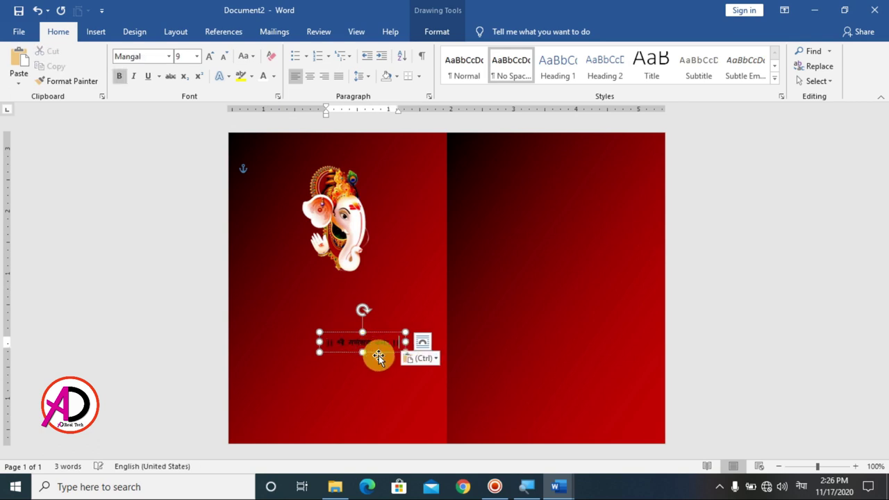
left_click(275, 77)
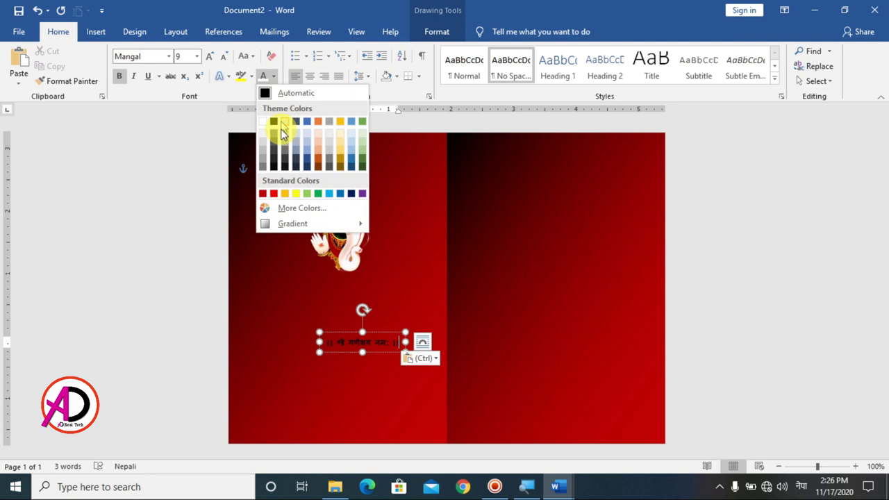
left_click(296, 194)
left_click(392, 352)
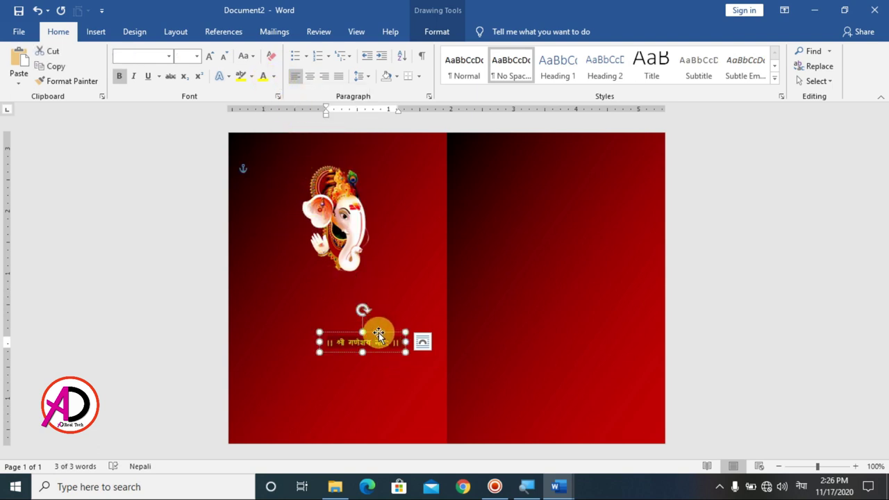
left_click_drag(379, 336, 352, 137)
Step: Enlarge the blessing text and centre it above the Ganesha picture
left_click(210, 56)
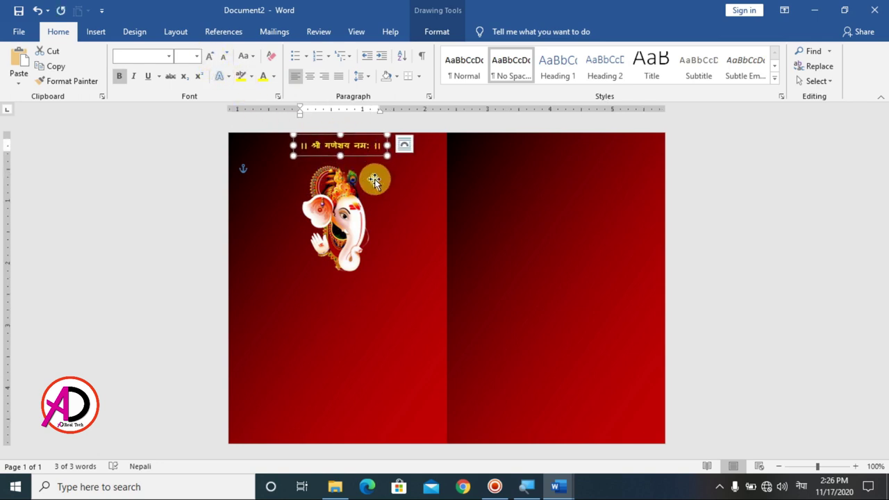
left_click(368, 149)
triple_click(366, 146)
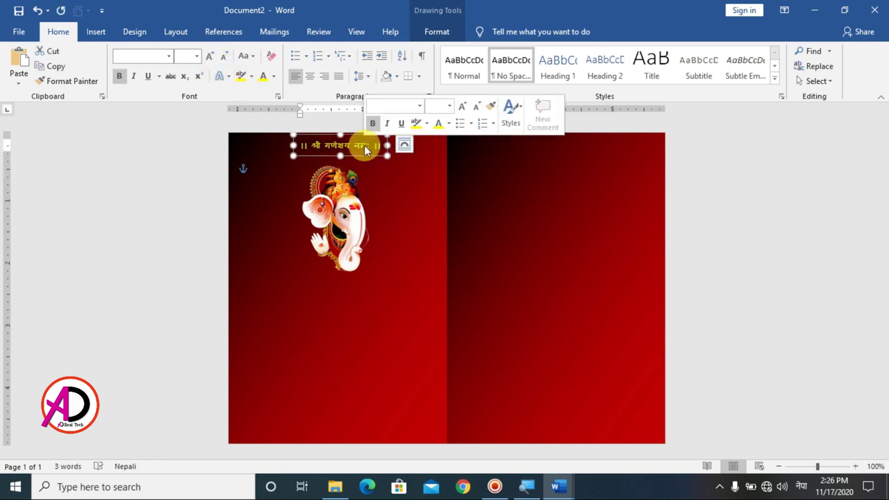
left_click(211, 59)
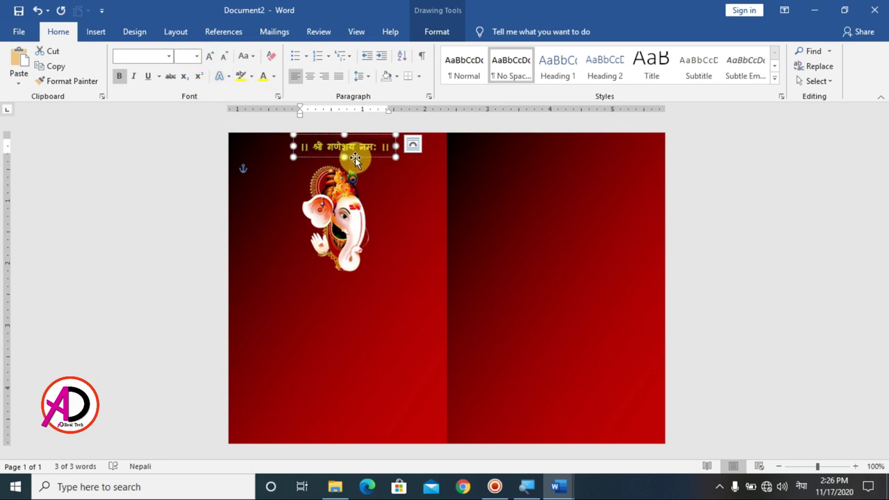
left_click_drag(351, 159, 346, 160)
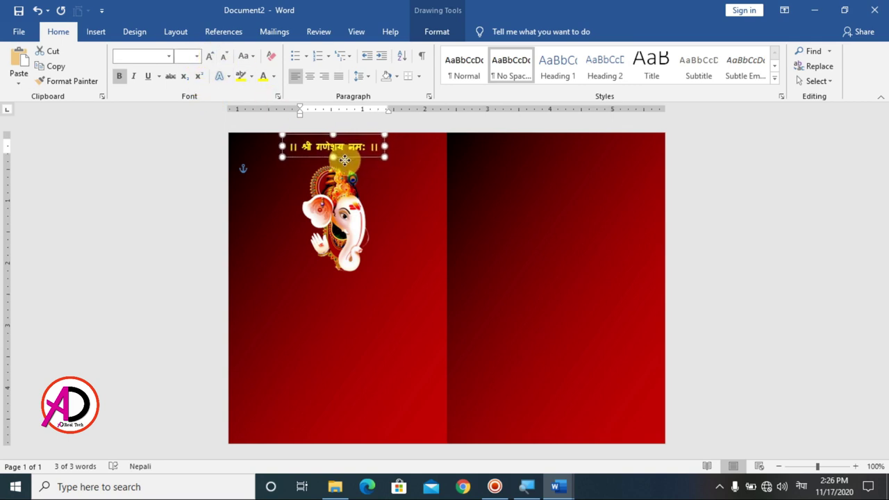
left_click(681, 280)
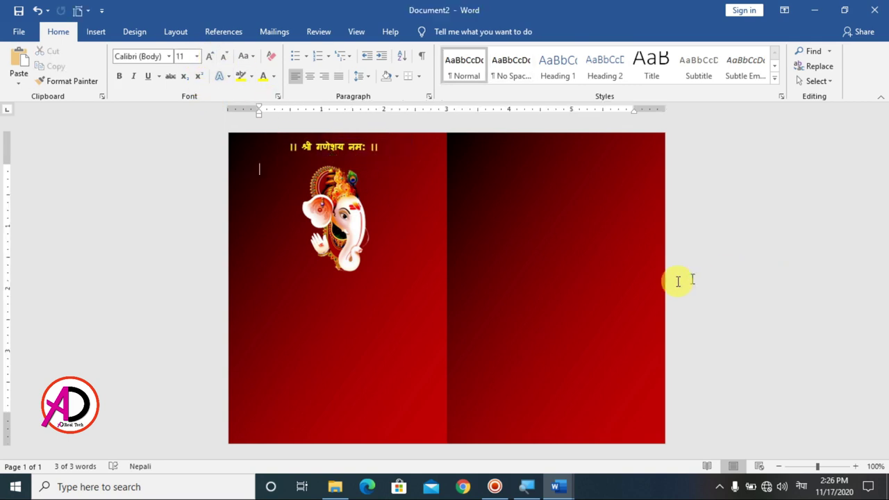
Step: Nudge the Ganesha picture up slightly
left_click(351, 236)
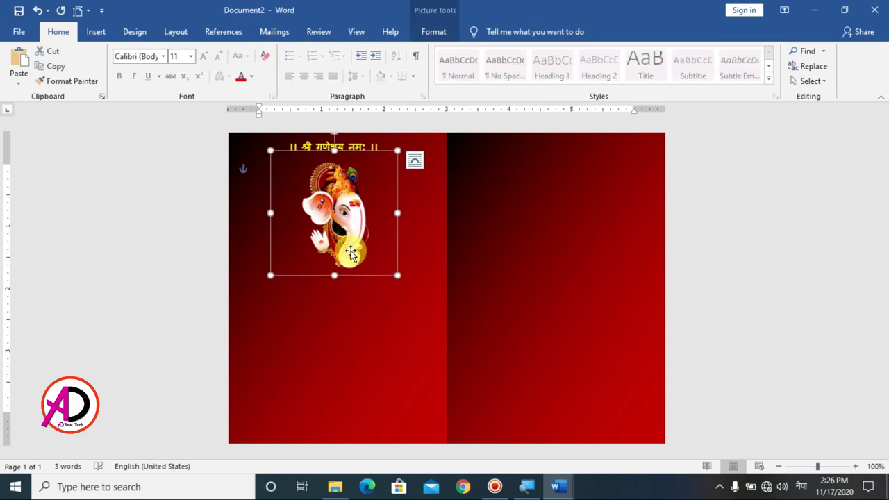
left_click_drag(351, 253, 349, 249)
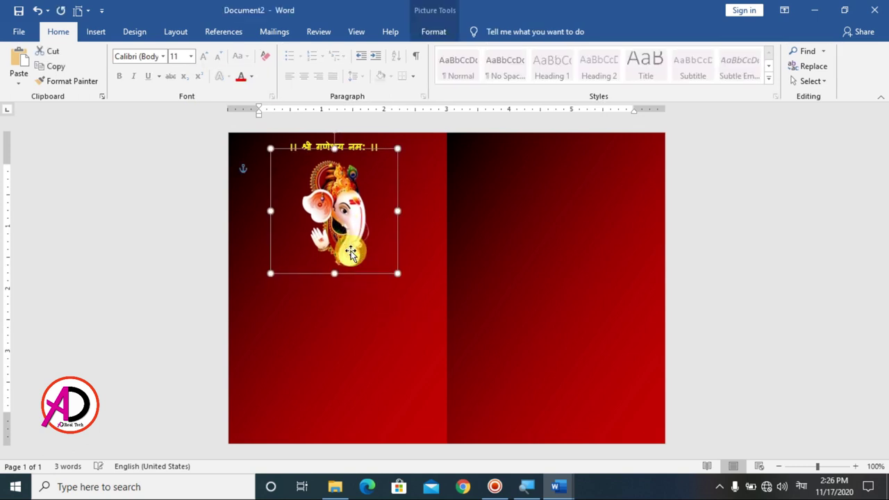
left_click(810, 272)
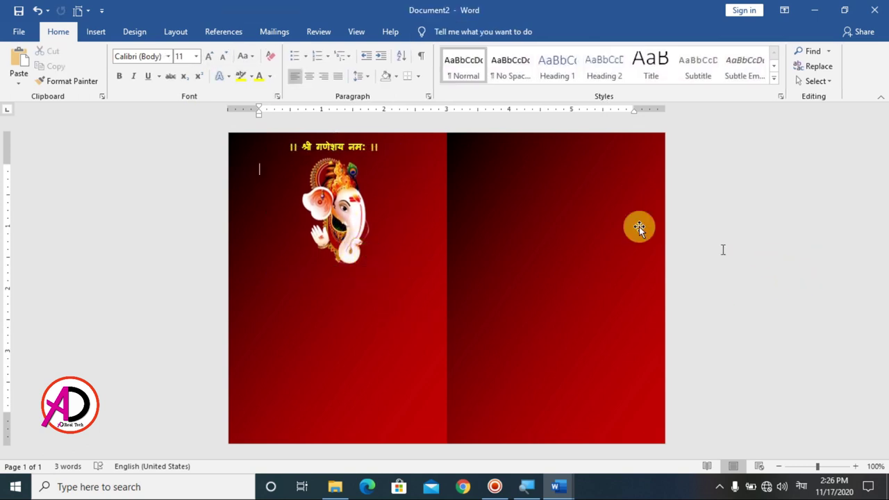
Step: Insert the '1' png शुभ विवाह picture from this computer
left_click(96, 32)
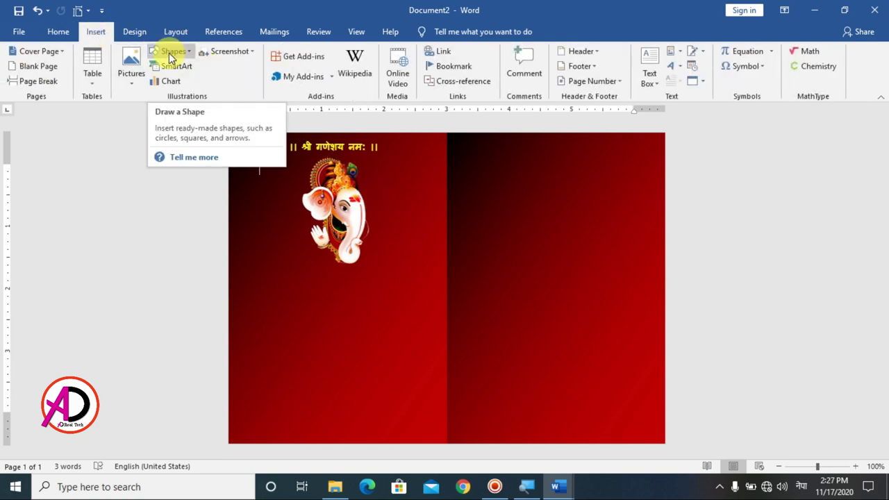
left_click(131, 68)
left_click(149, 114)
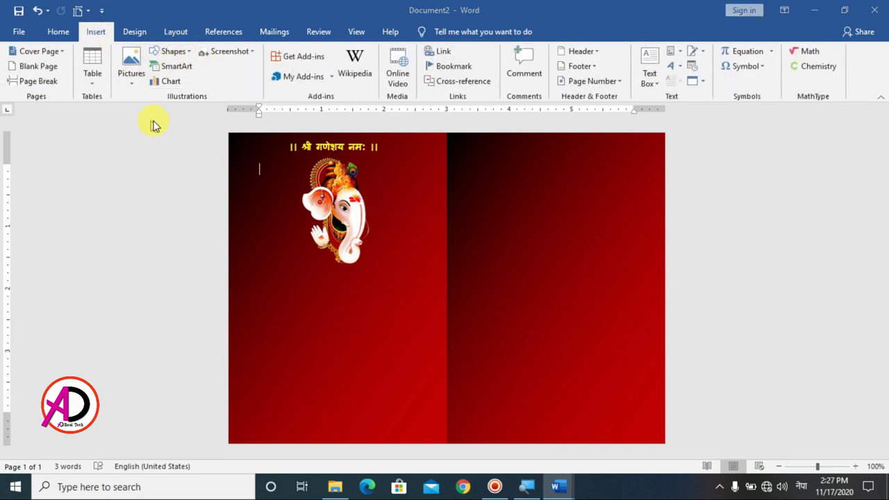
scroll(573, 121, "down", 1)
mouse_move(573, 121)
left_mouse_down()
mouse_move(576, 228)
mouse_move(575, 94)
left_mouse_up()
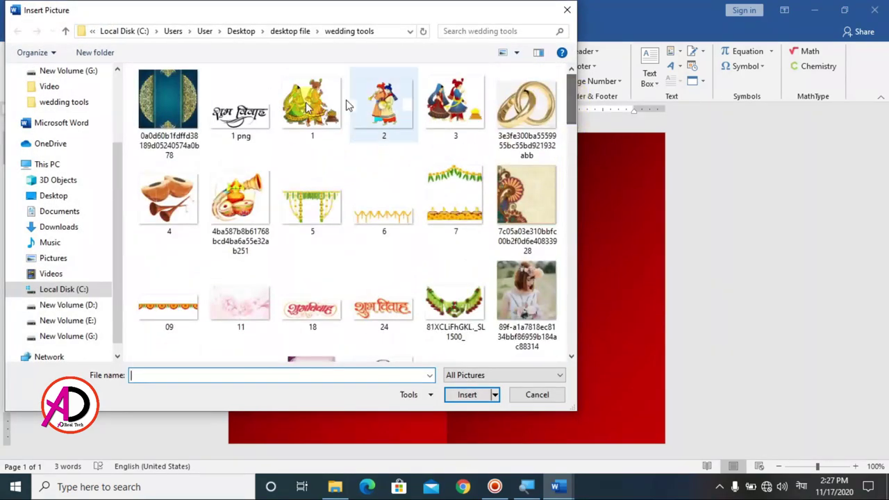
left_click(240, 104)
left_click(464, 394)
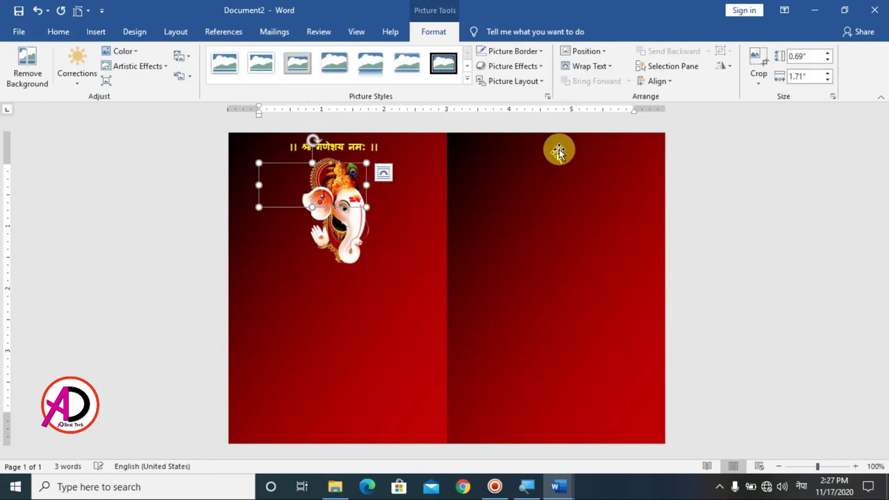
Step: Float the शुभ विवाह picture in front of text below Ganesha, enlarged to about 1.27 × 3.13 inches
left_click(585, 66)
left_click(617, 178)
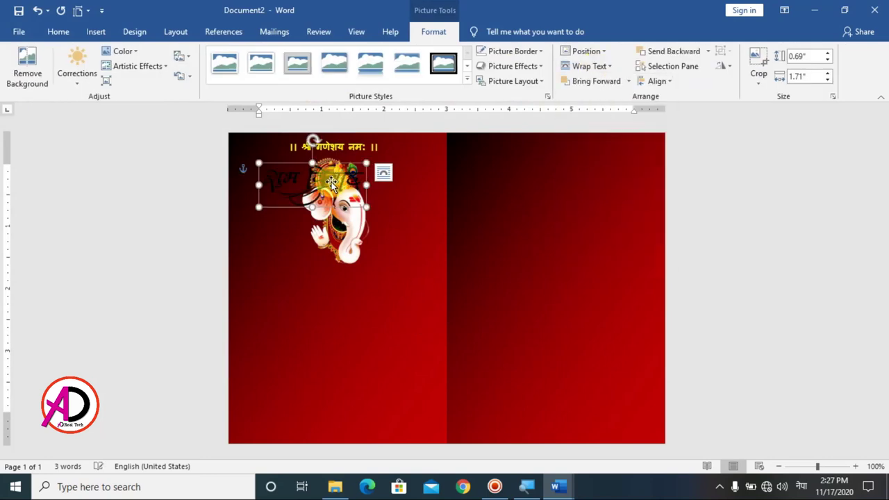
left_click_drag(317, 179, 348, 293)
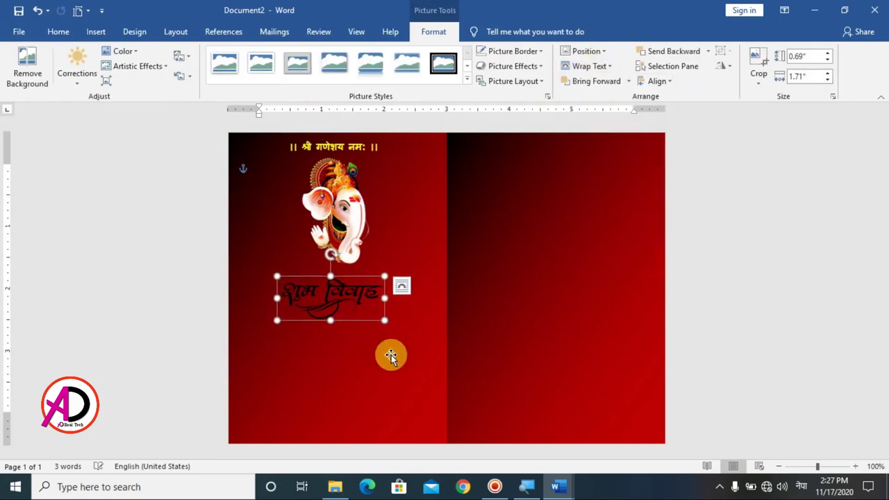
left_click_drag(384, 319, 411, 336)
left_click_drag(373, 298, 383, 297)
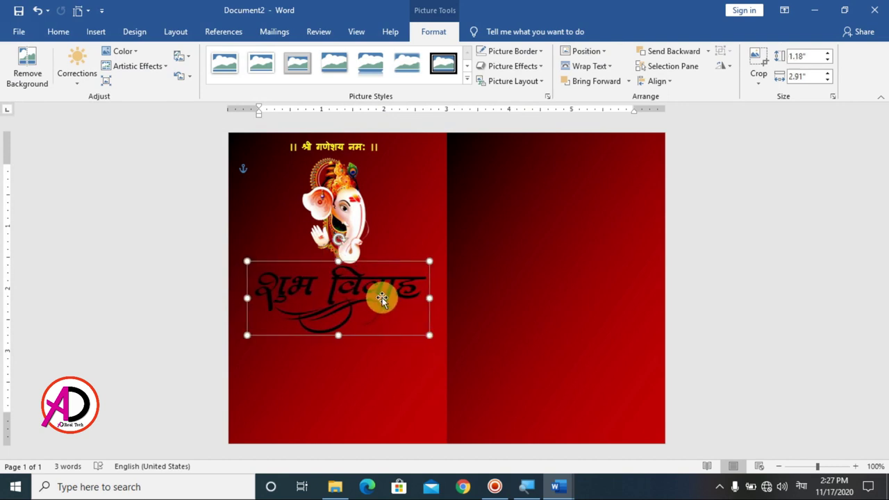
left_click_drag(426, 333, 438, 346)
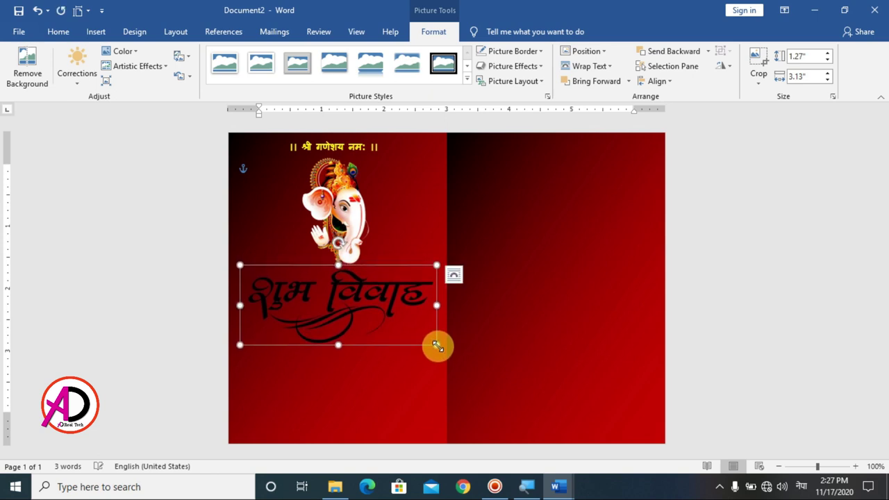
left_click(787, 303)
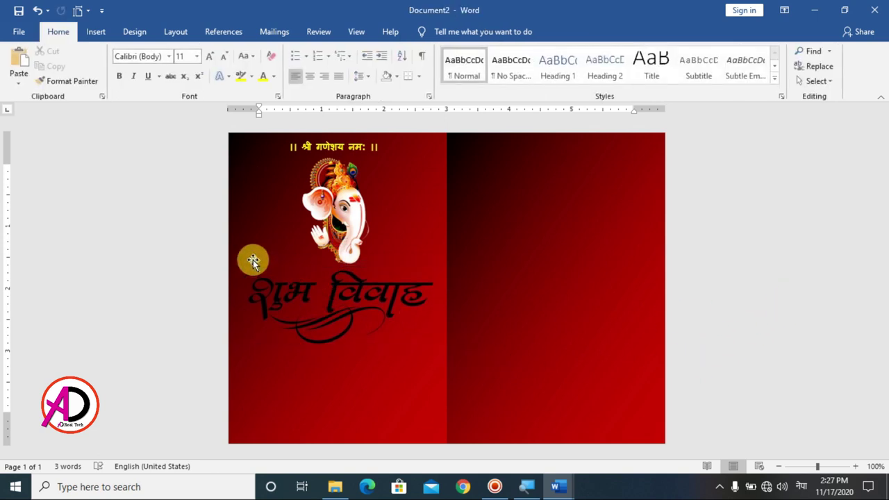
left_click(98, 32)
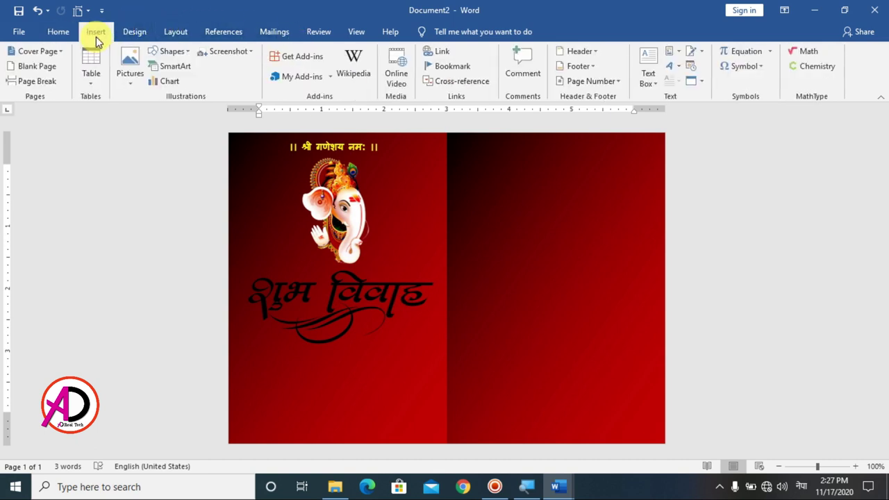
left_click(360, 306)
Step: Recolor the शुभ विवाह calligraphy white with Washout, after trying Gold and an artistic effect
left_click(438, 33)
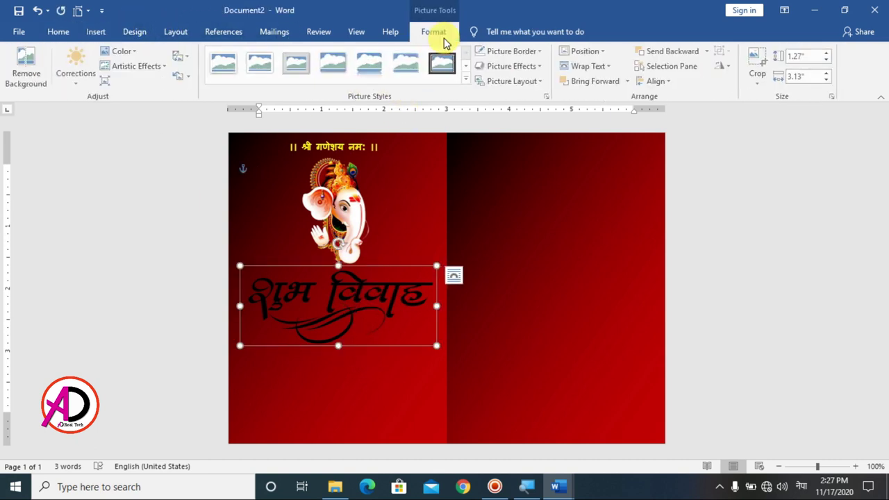
left_click(76, 69)
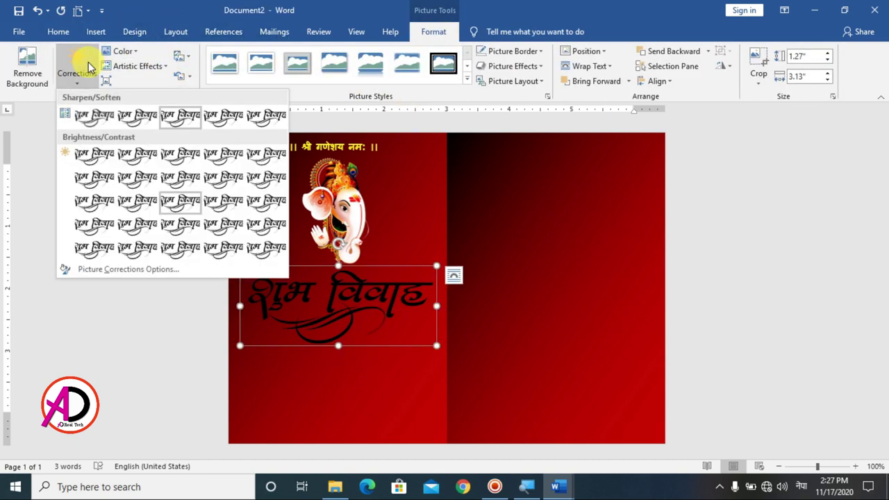
left_click(124, 51)
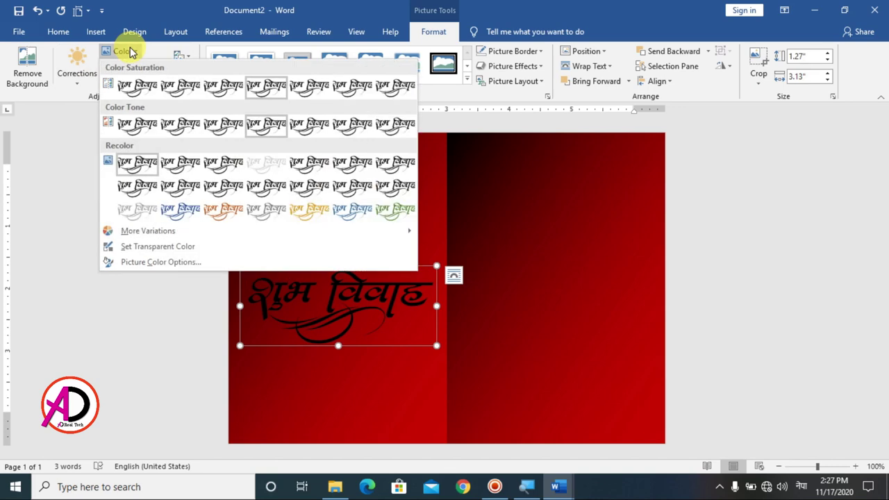
left_click(320, 219)
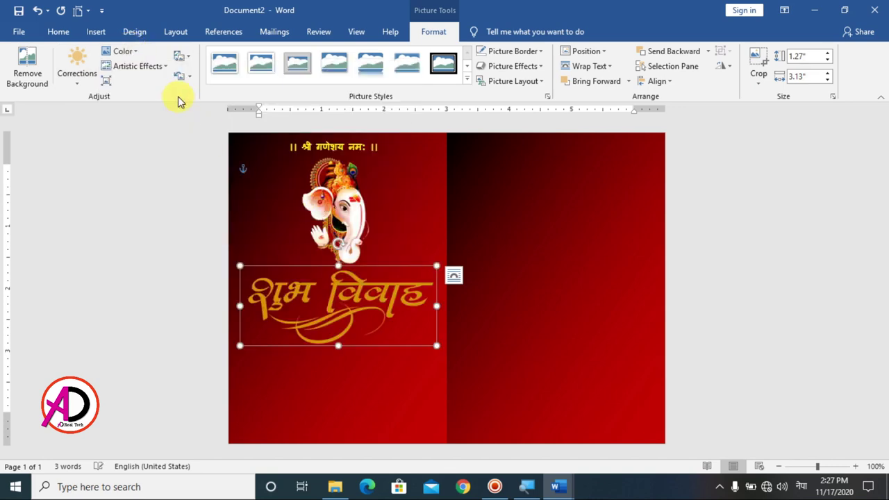
left_click(149, 70)
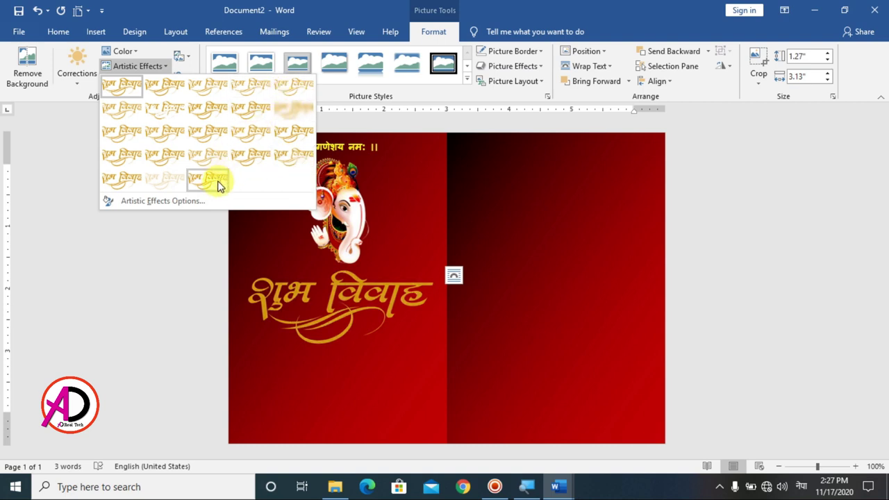
left_click(167, 191)
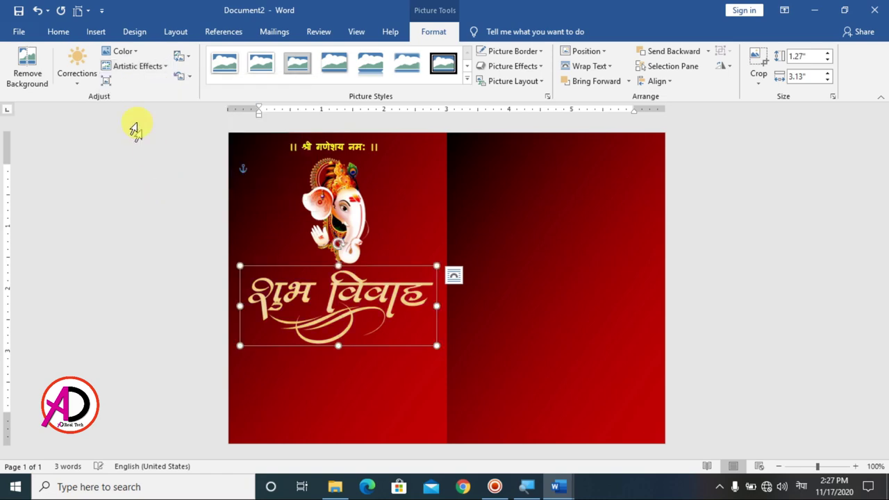
left_click(135, 49)
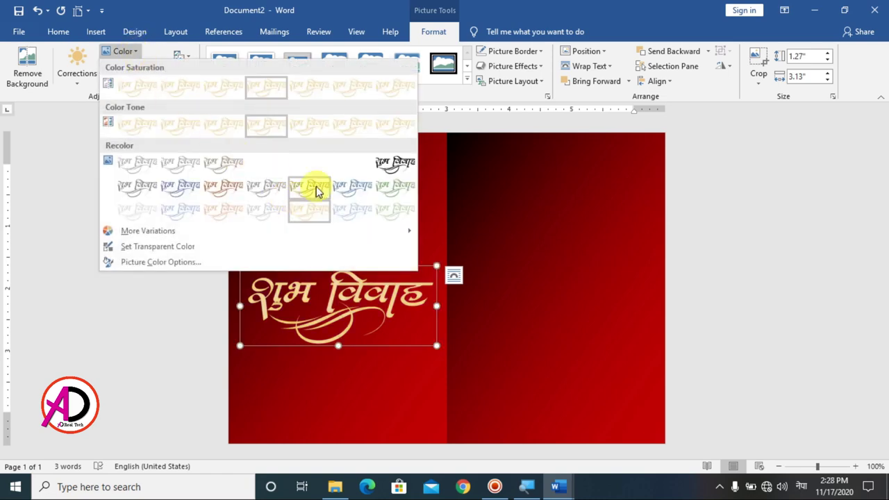
left_click(267, 167)
left_click(750, 299)
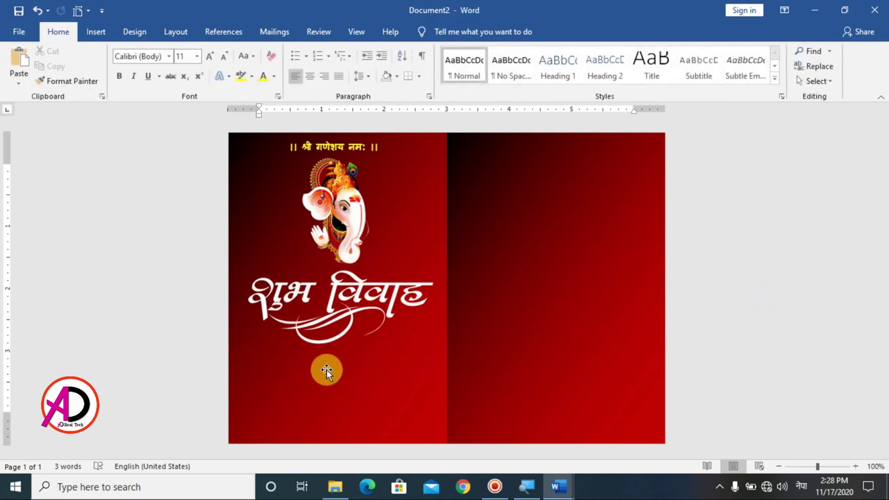
left_click(96, 33)
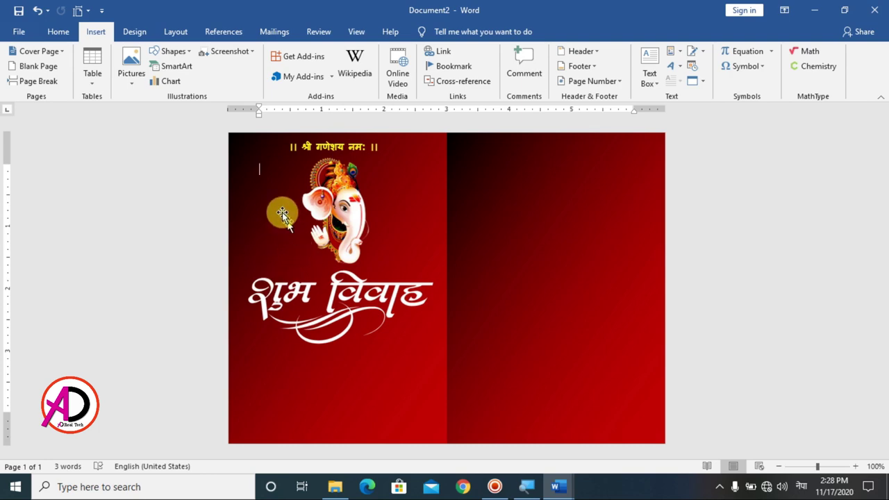
left_click(137, 63)
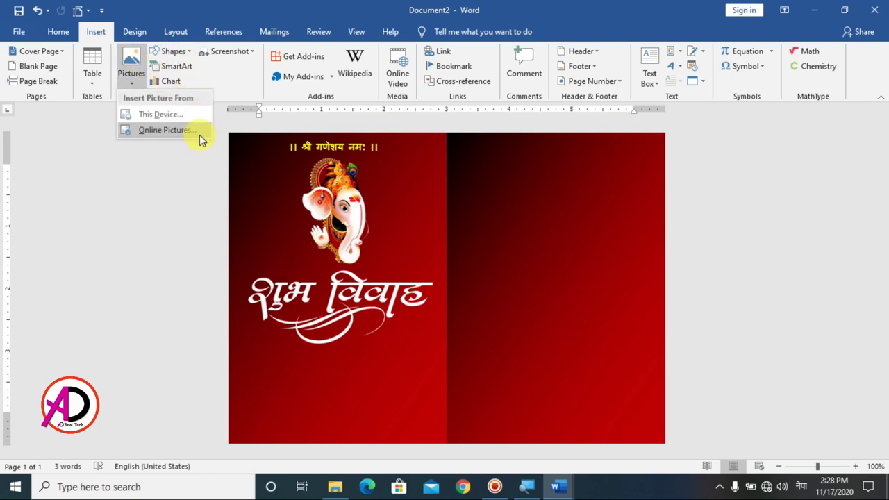
left_click(179, 111)
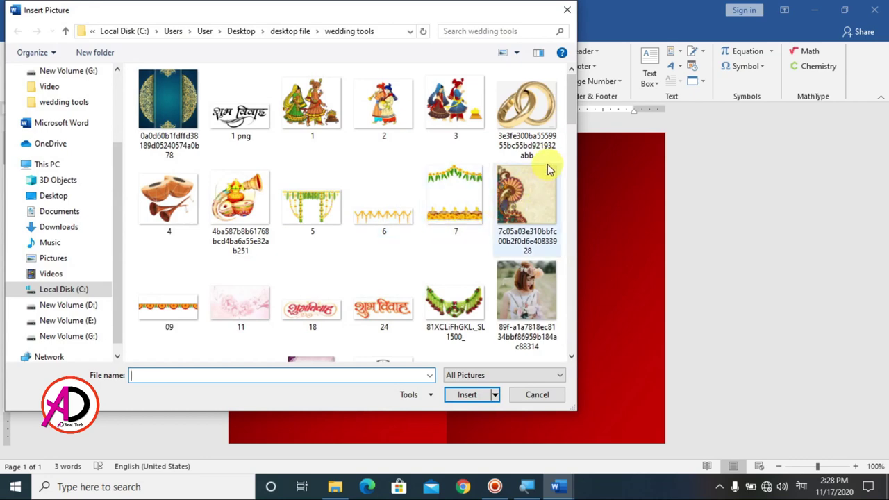
mouse_move(570, 124)
left_mouse_down()
mouse_move(556, 328)
mouse_move(583, 168)
left_mouse_up()
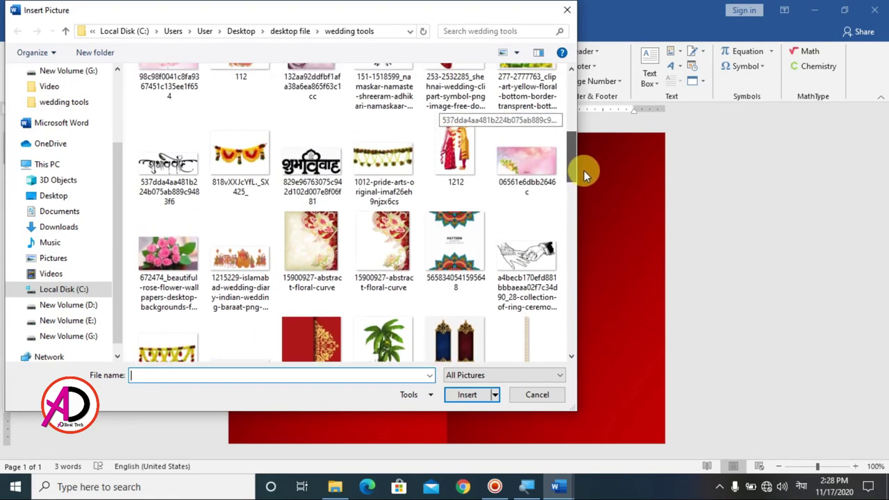
left_click(261, 274)
left_click(469, 400)
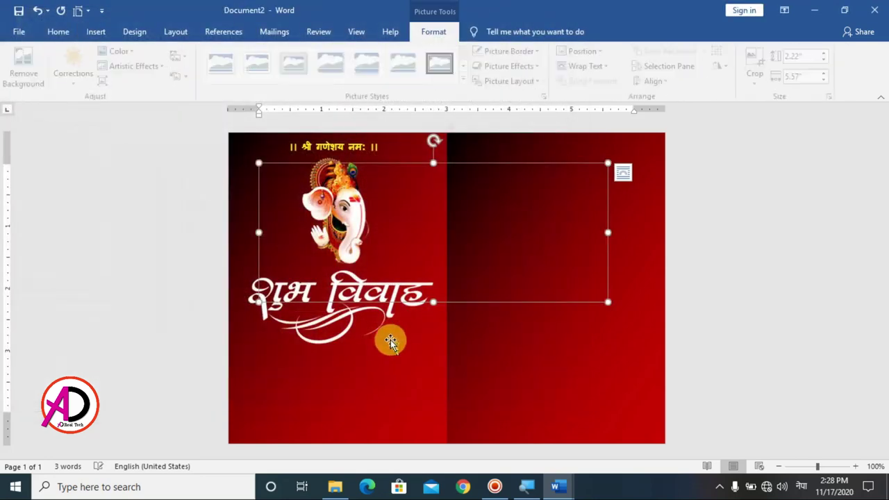
left_click(591, 66)
left_click(617, 177)
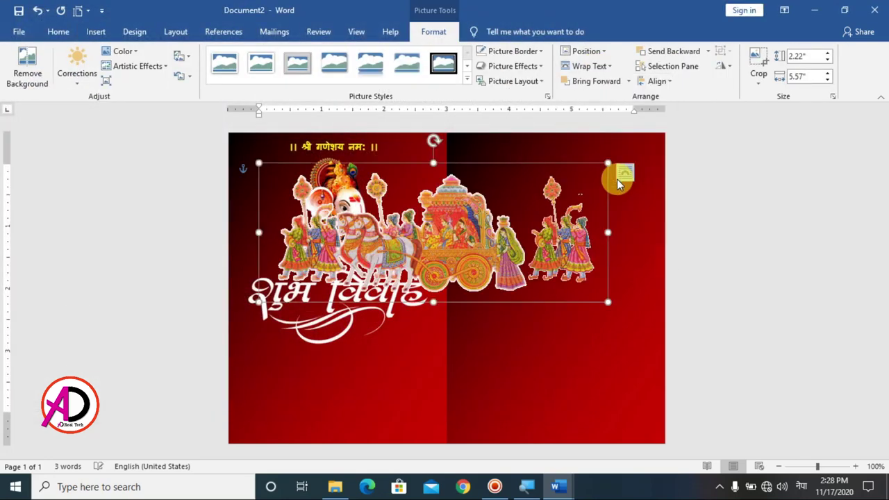
mouse_move(607, 299)
left_mouse_down()
mouse_move(332, 192)
mouse_move(280, 257)
left_mouse_up()
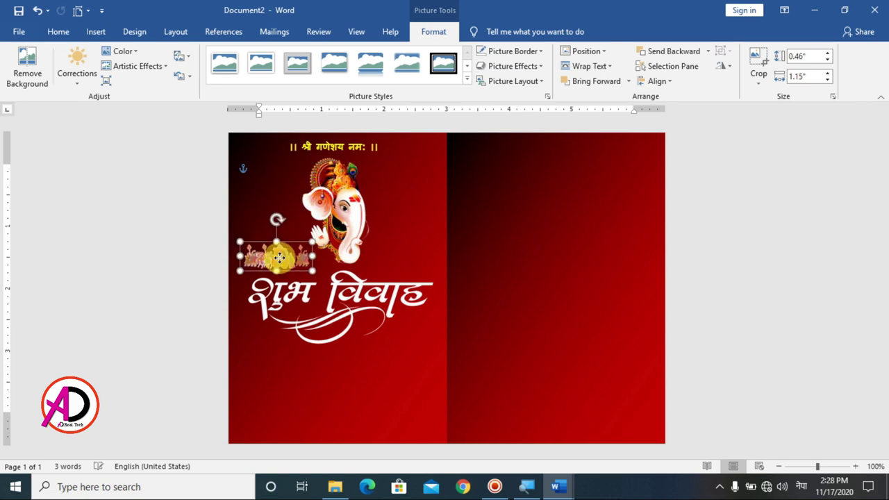
left_click(426, 264)
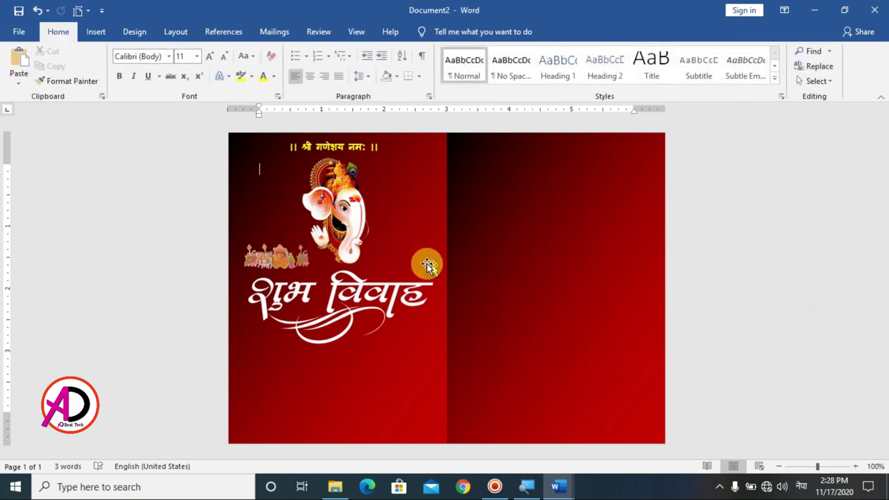
left_click_drag(287, 260, 288, 366)
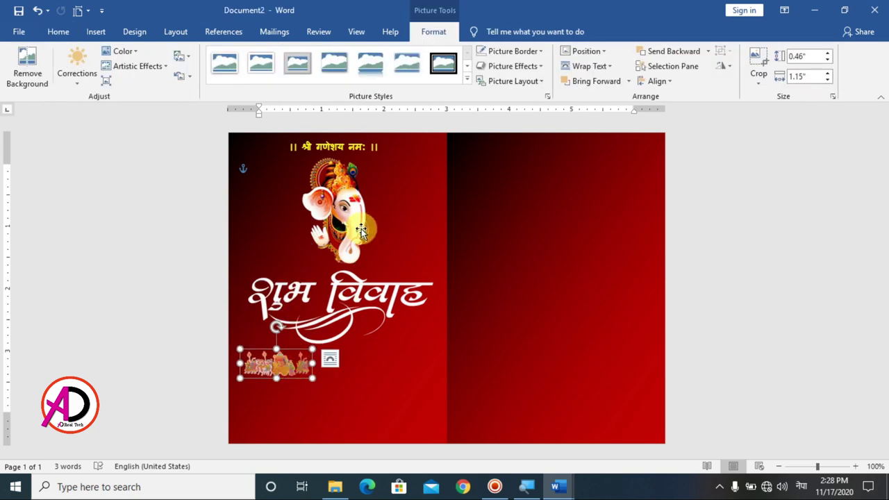
key("Delete")
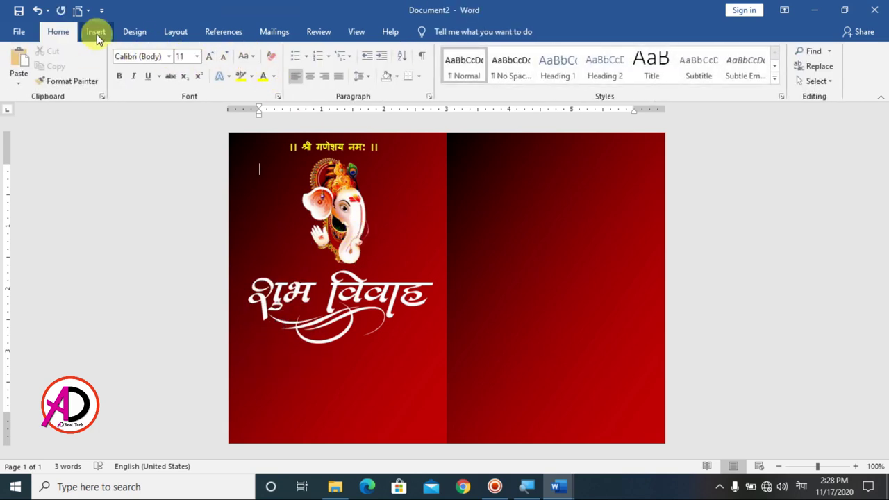
Step: Insert the mala garland picture from this device onto the card
left_click(96, 32)
left_click(131, 75)
left_click(159, 114)
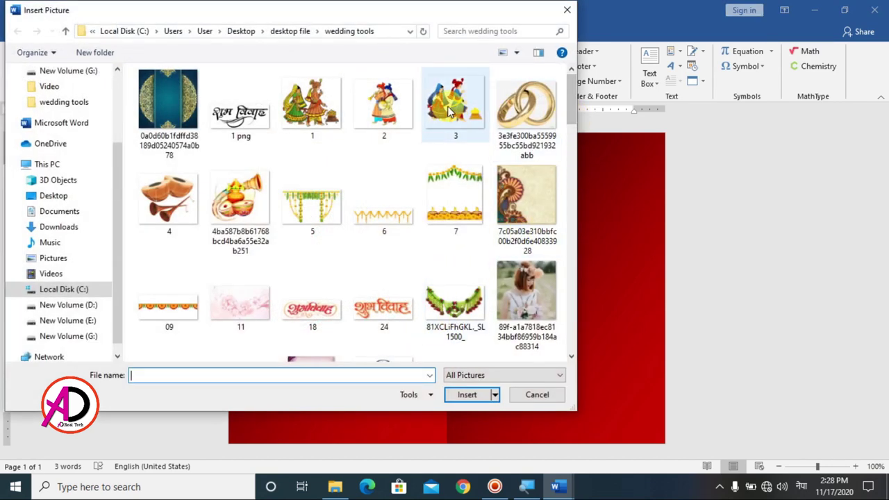
scroll(357, 248, "down", 3)
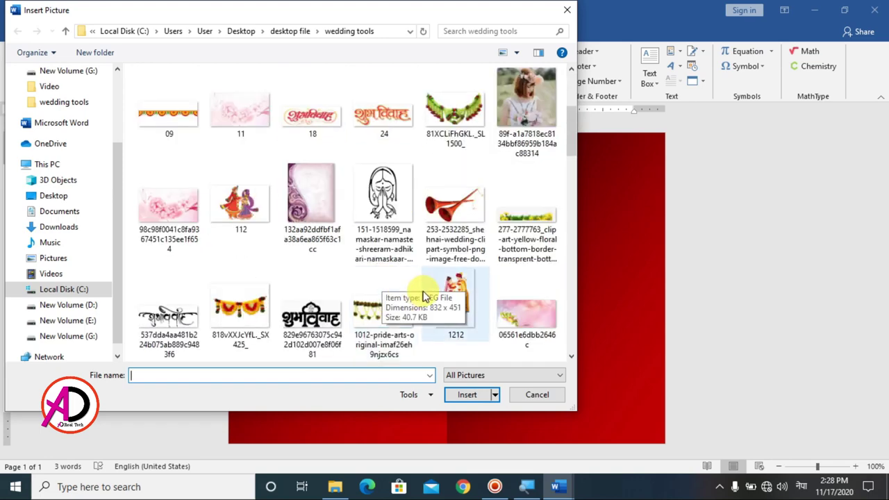
scroll(424, 295, "down", 2)
scroll(421, 296, "down", 2)
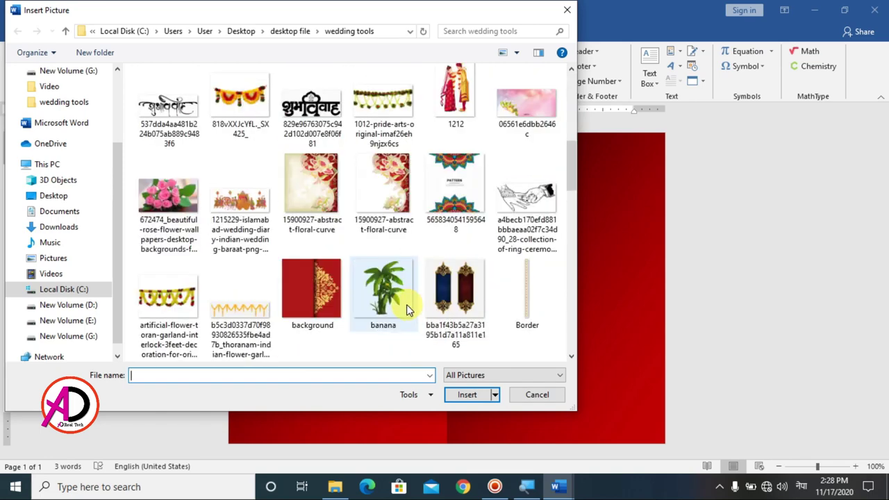
scroll(410, 304, "down", 2)
scroll(402, 308, "down", 2)
scroll(402, 308, "down", 2)
scroll(402, 308, "down", 2)
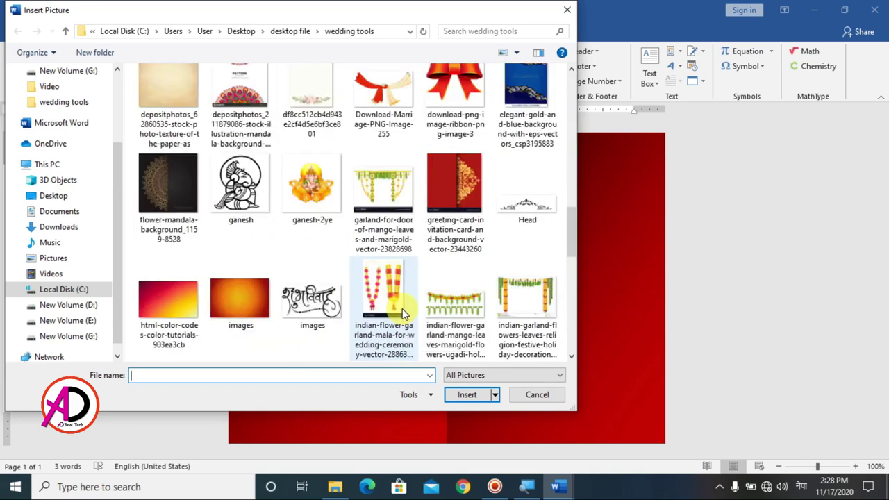
scroll(402, 308, "down", 2)
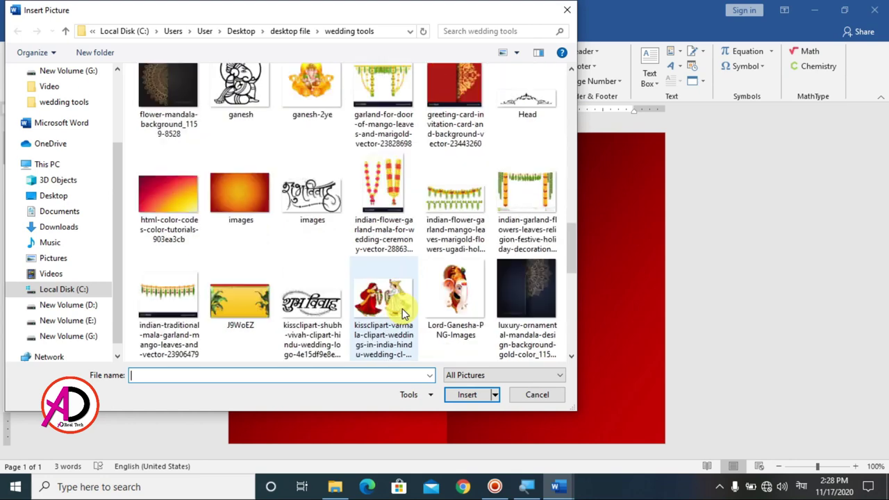
scroll(402, 309, "down", 2)
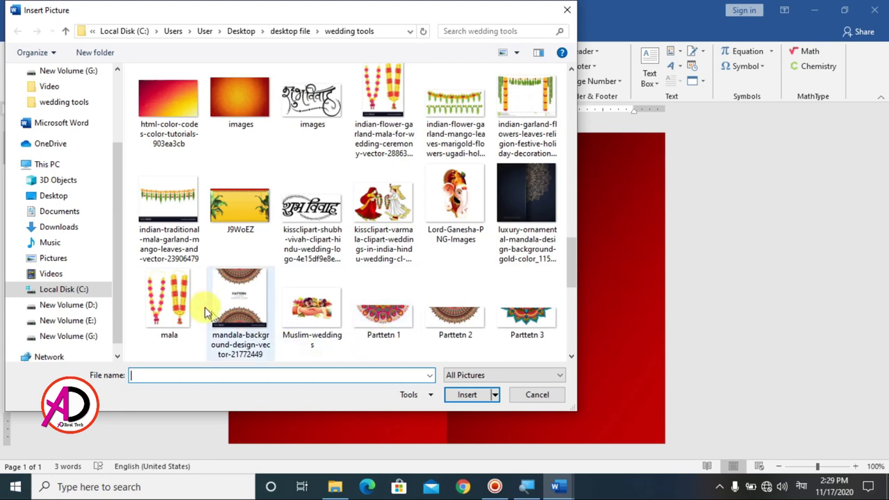
left_click(147, 316)
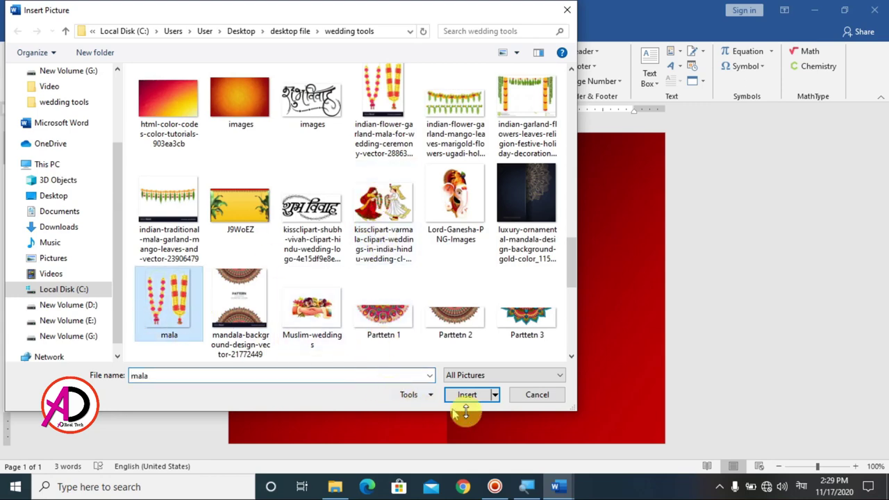
left_click(477, 398)
Step: Set the garland In Front of Text, shrink it to 1.06 × 0.79 inches and nudge it up
left_click(609, 66)
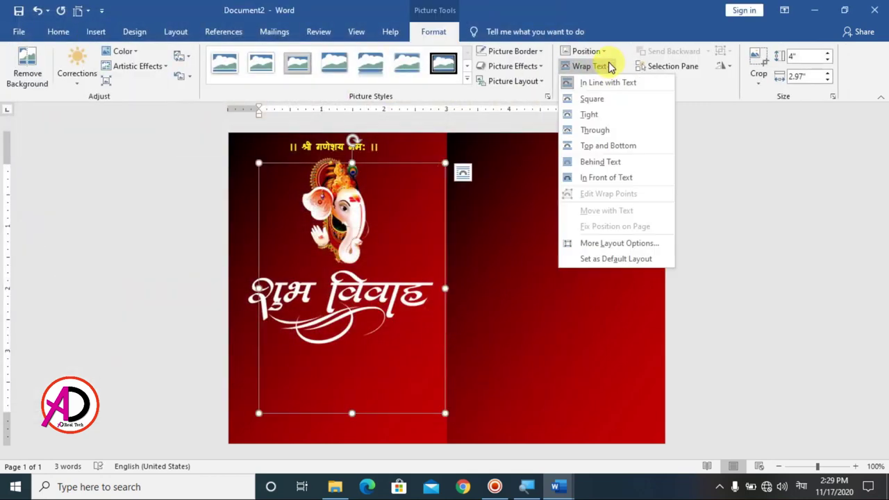
left_click(605, 177)
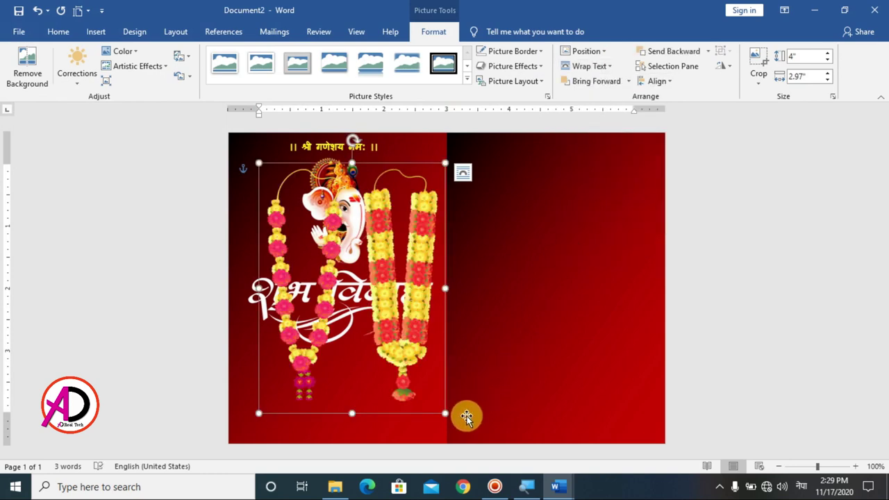
mouse_move(443, 413)
left_mouse_down()
mouse_move(278, 228)
mouse_move(262, 242)
left_mouse_up()
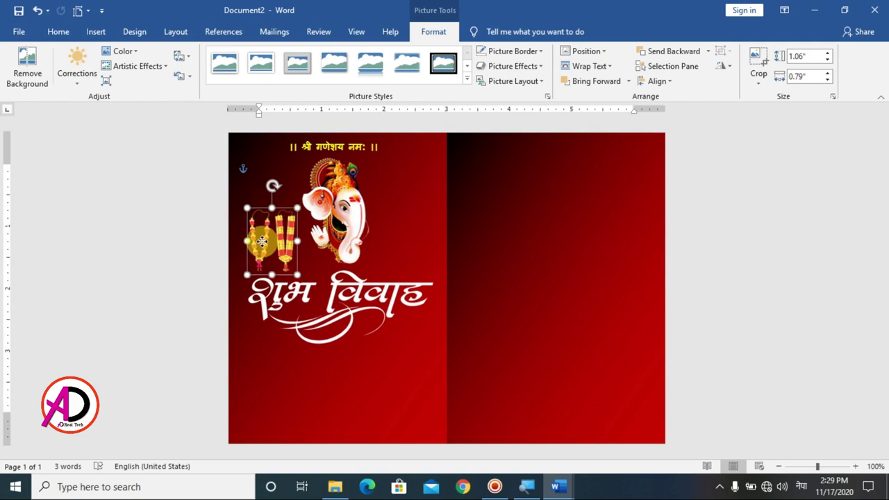
key("Up")
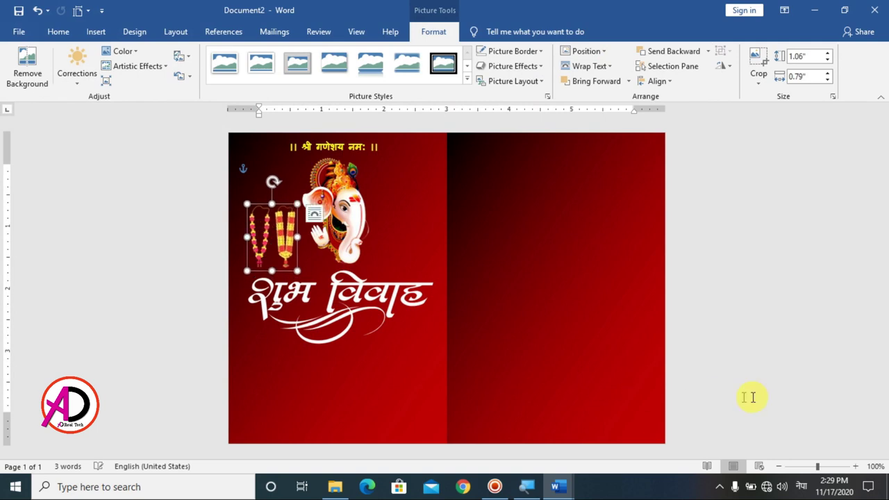
Step: Copy the mala garland and place the duplicate to the right of the Ganesha image
left_click(752, 397)
left_click(285, 239)
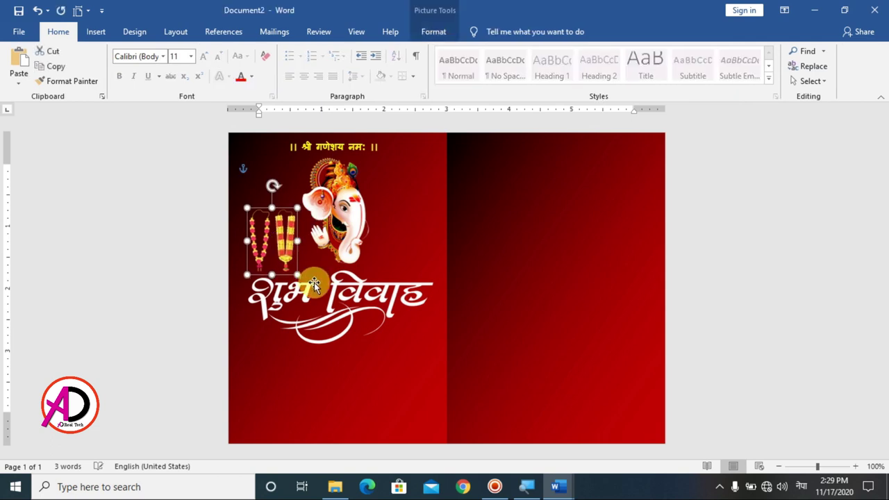
key("ctrl+c")
key("ctrl+v")
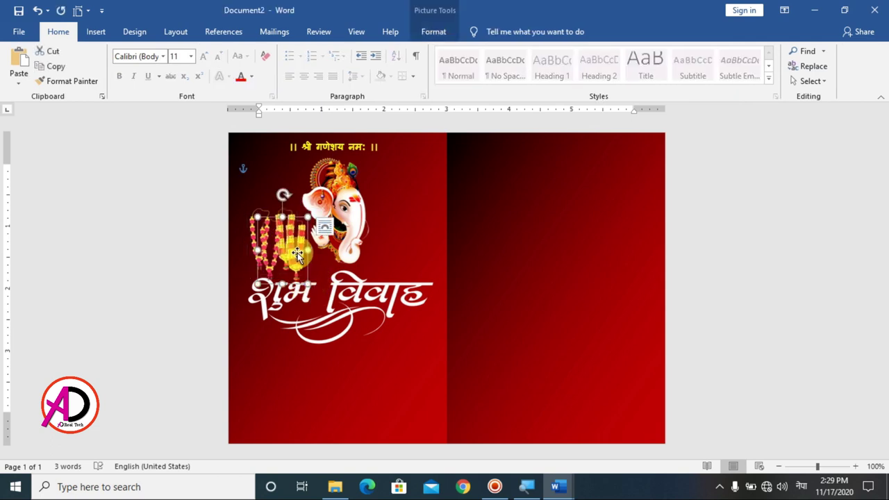
left_click_drag(297, 254, 421, 246)
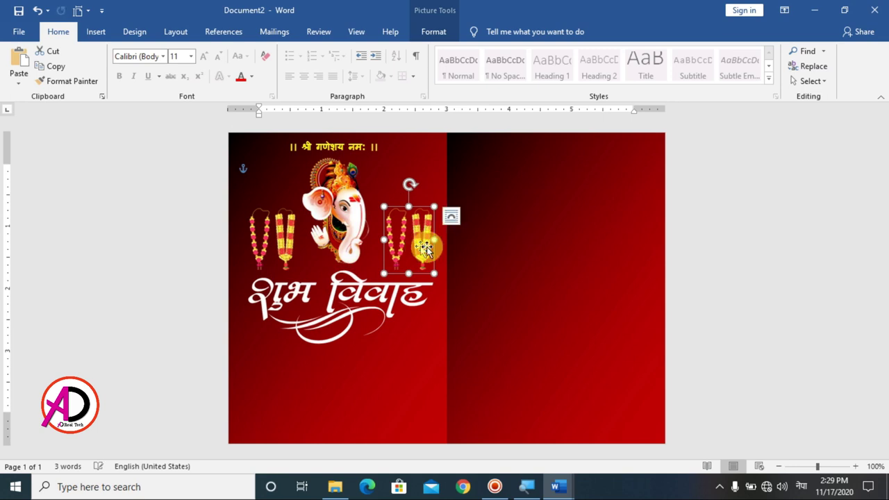
left_click(734, 305)
left_click(415, 253)
left_click_drag(415, 256, 416, 258)
left_click(684, 278)
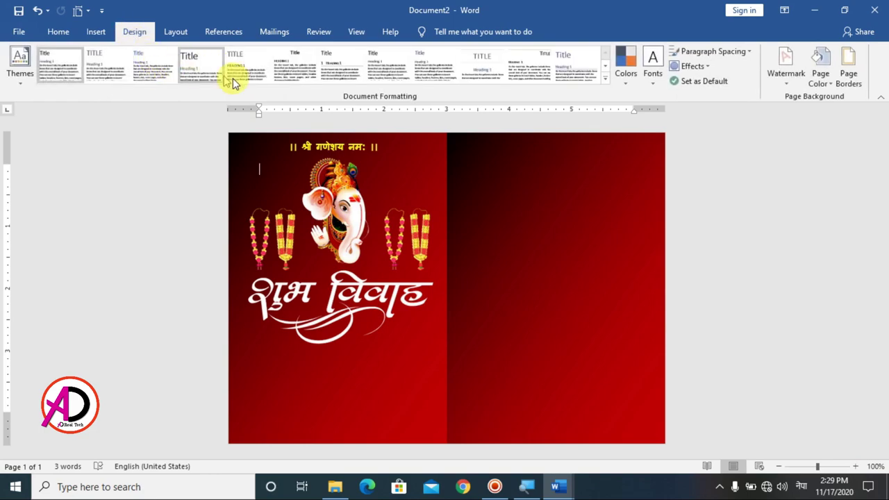
Step: Insert the 'corner' image from this device and set it In Front of Text
left_click(96, 31)
left_click(131, 66)
left_click(156, 113)
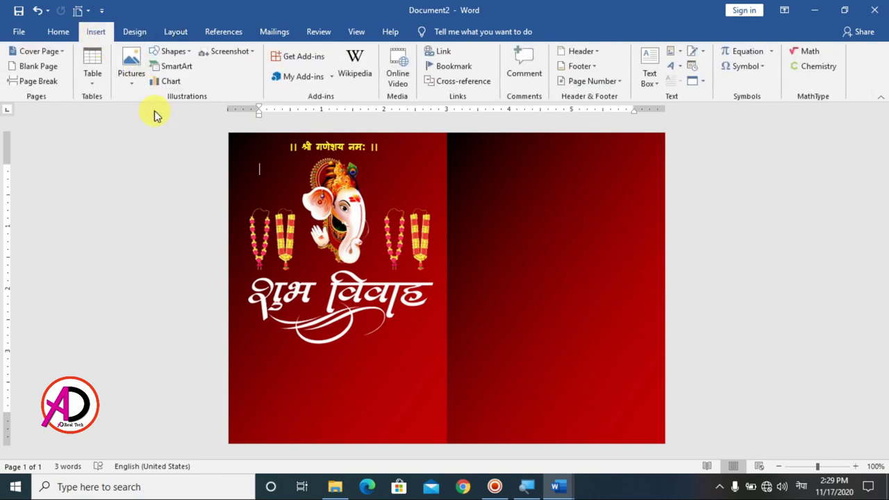
mouse_move(565, 122)
left_mouse_down()
mouse_move(567, 231)
mouse_move(566, 223)
left_mouse_up()
left_click(313, 139)
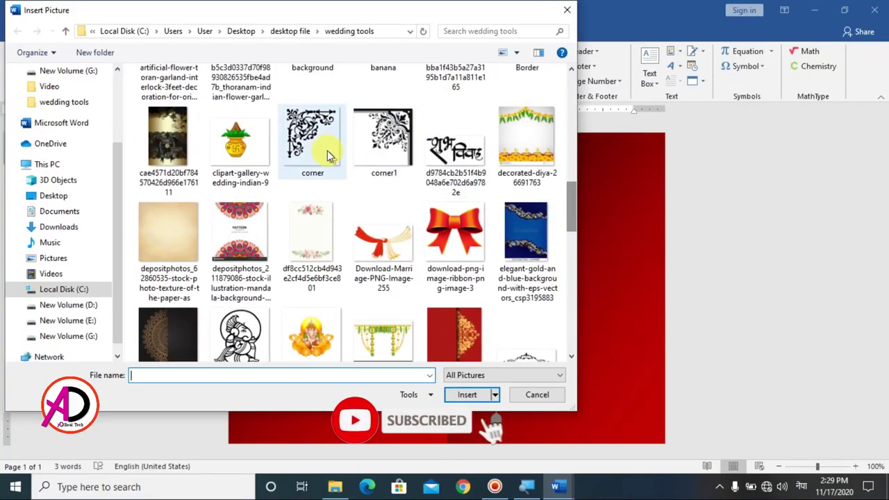
left_click(473, 395)
left_click(598, 70)
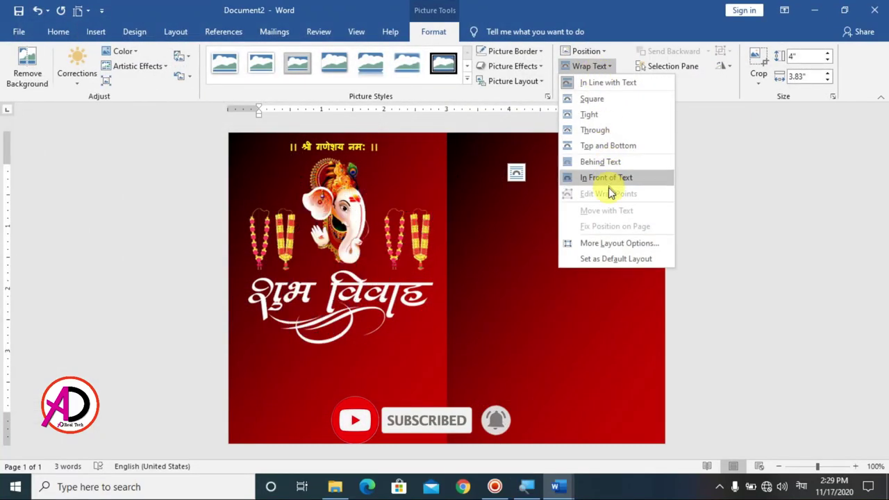
left_click(610, 177)
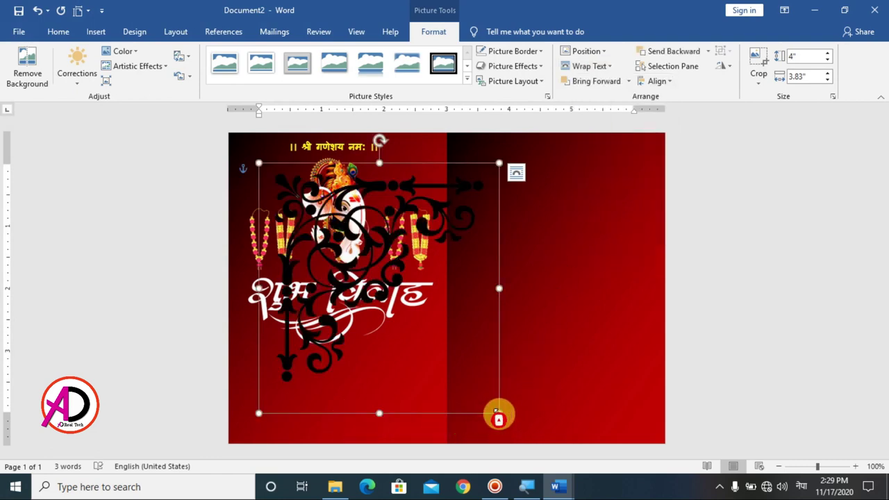
Step: Shrink the corner picture and recolor it white with Washout plus an artistic effect
left_click_drag(499, 414, 348, 255)
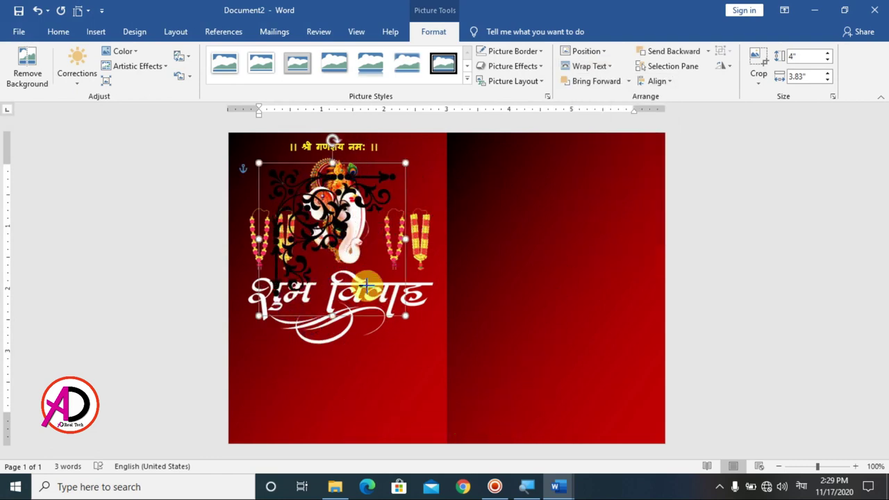
left_click(123, 52)
left_click(261, 229)
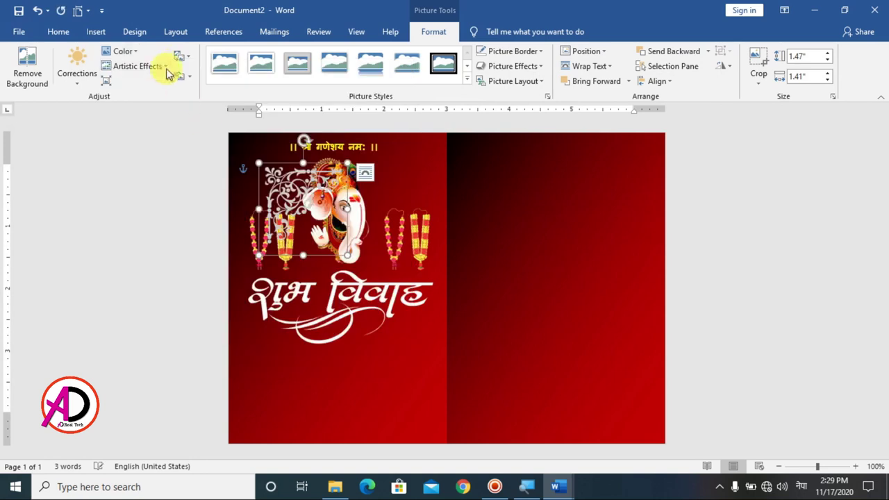
left_click(138, 66)
left_click(173, 246)
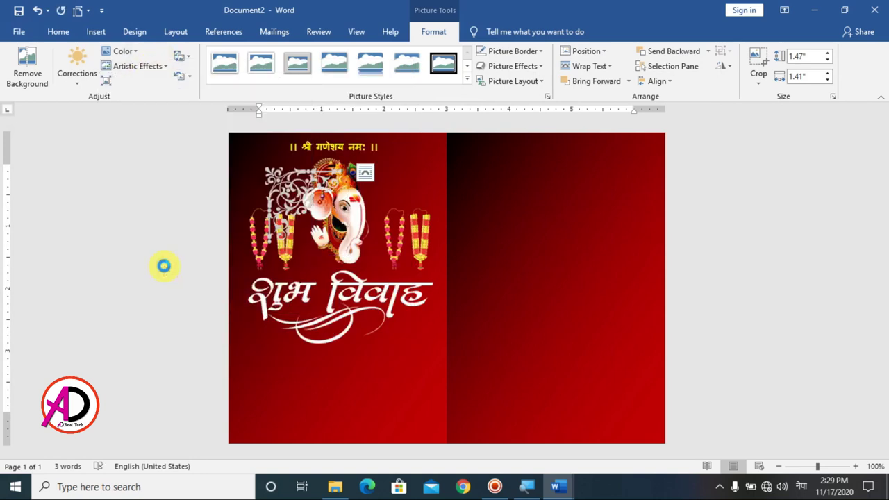
Step: Resize the ornament to 0.9 × 0.87 inches and place it in the top-left corner
left_click_drag(346, 256, 323, 231)
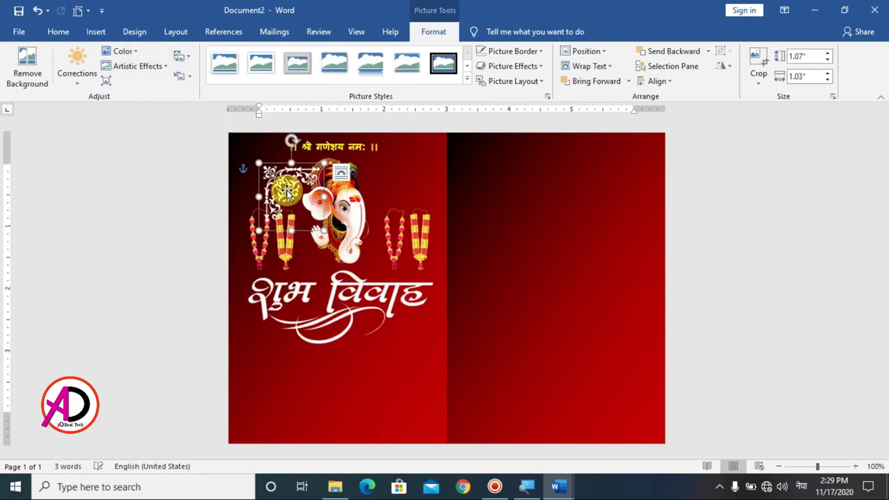
left_click_drag(288, 188, 259, 159)
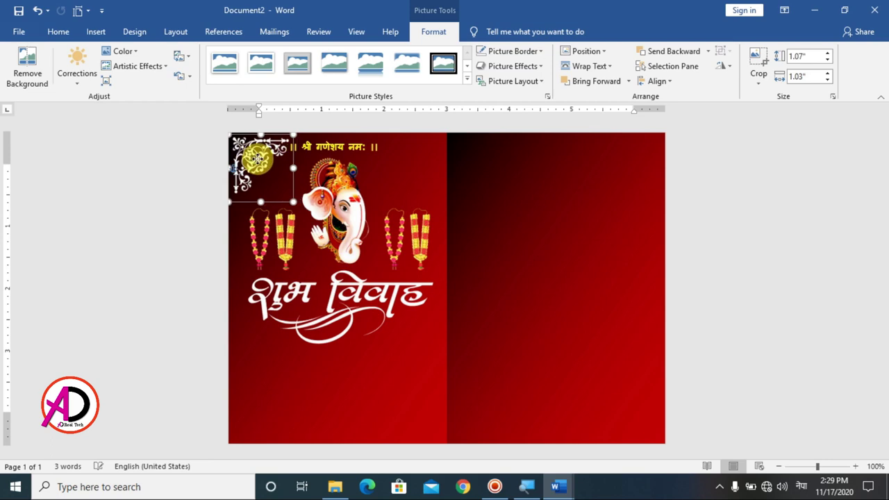
left_click(736, 284)
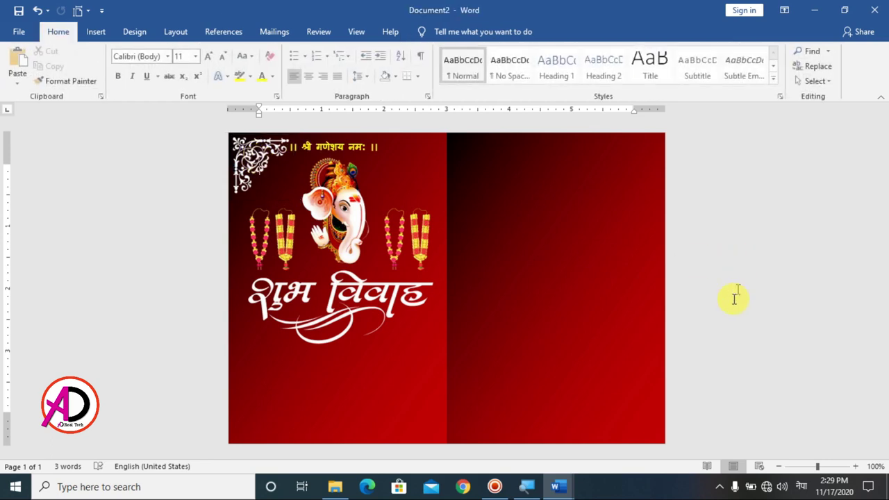
left_click(283, 167)
left_click_drag(296, 197, 284, 190)
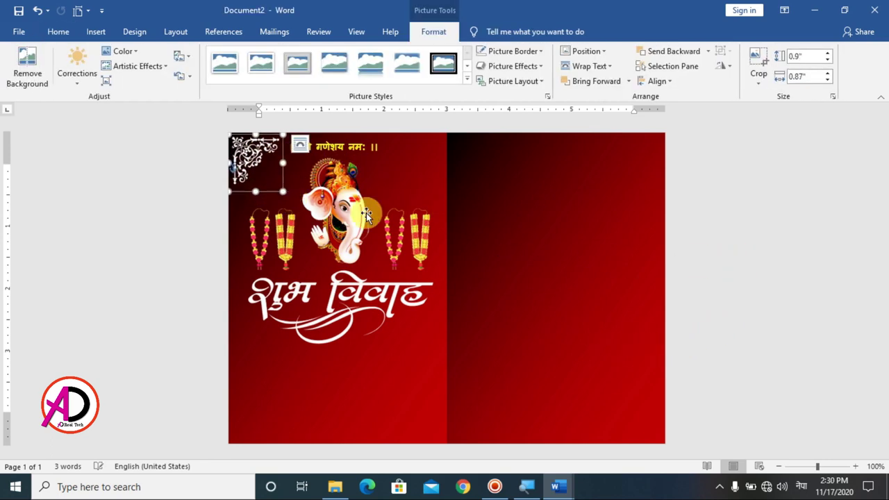
left_click(789, 276)
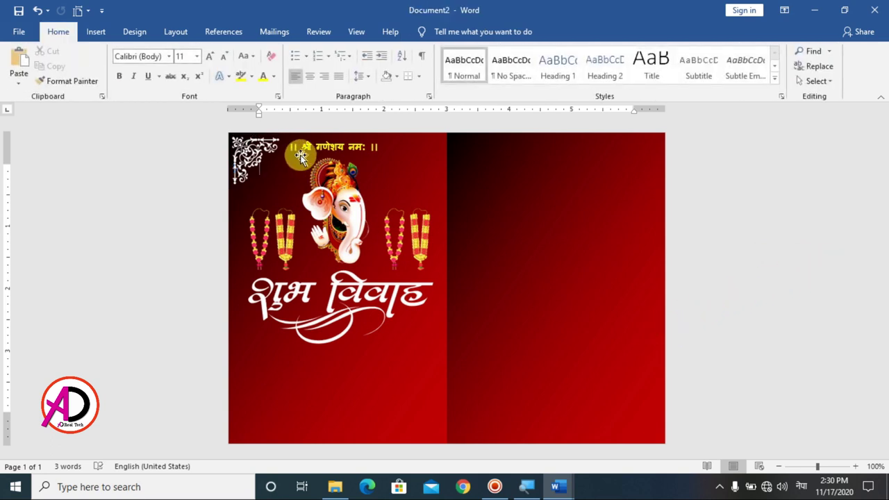
left_click(240, 150)
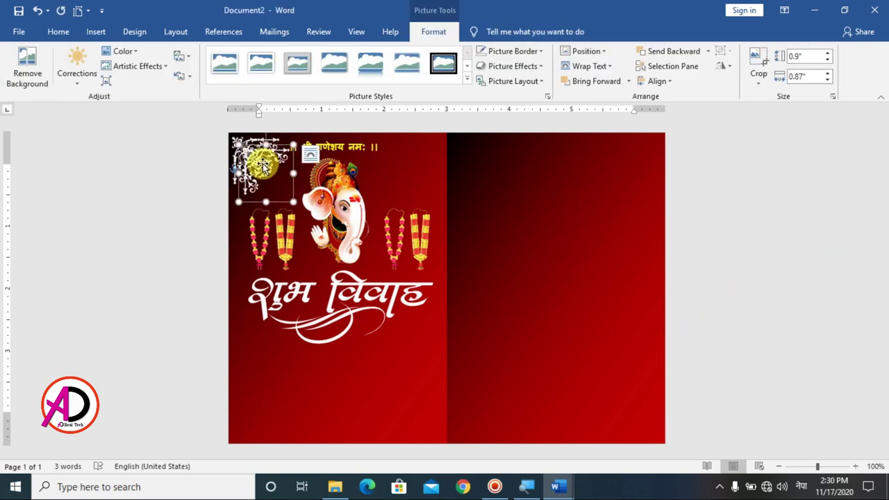
Step: Copy the corner ornament and flip the copy both vertically and horizontally
left_click_drag(263, 166, 387, 371)
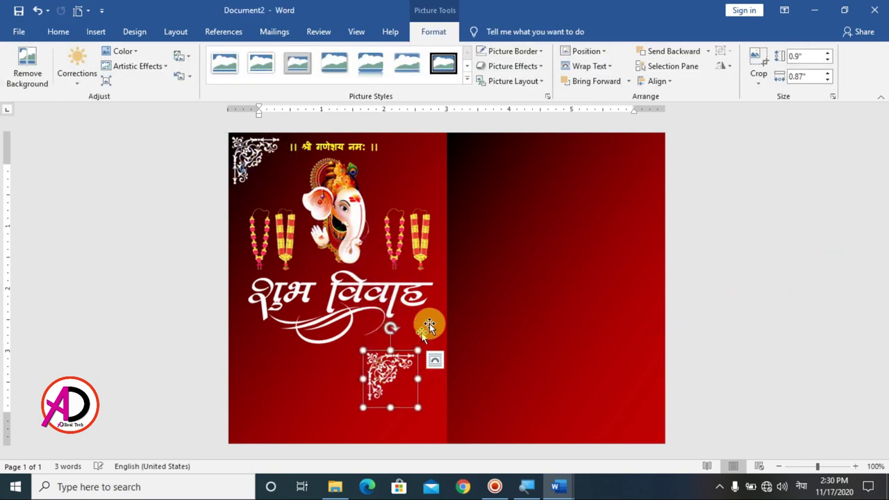
left_click(722, 70)
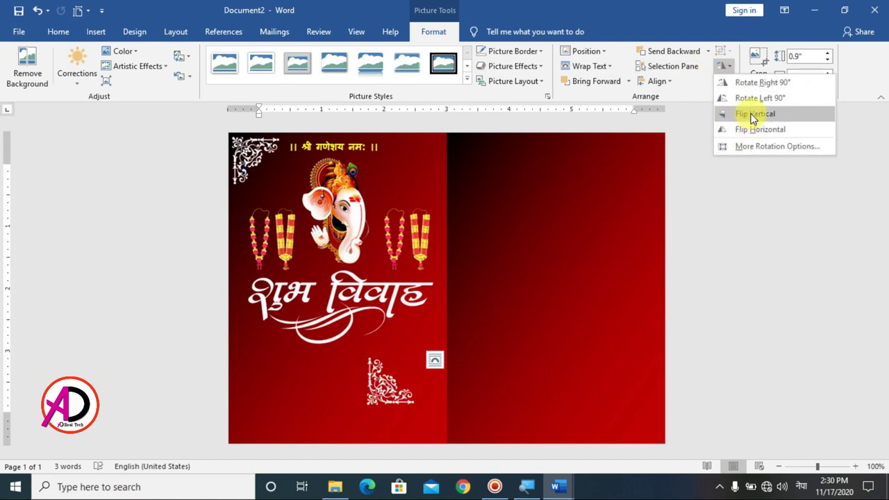
left_click(756, 114)
left_click(726, 66)
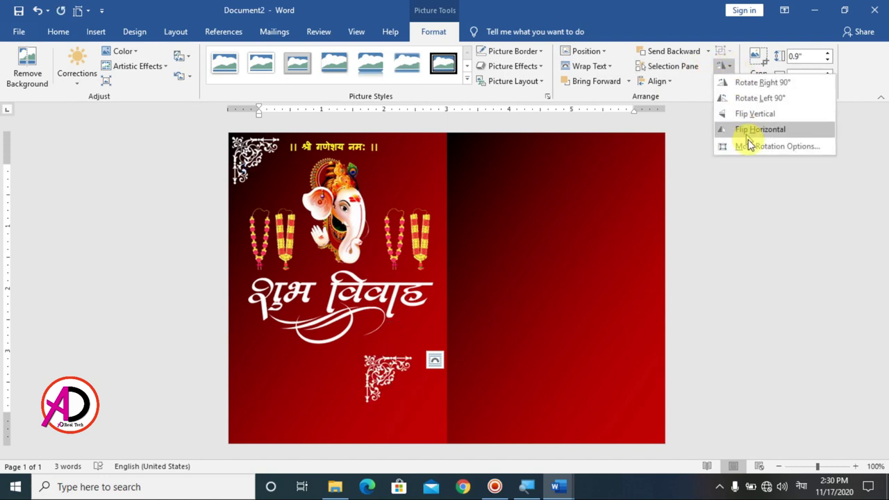
left_click(758, 130)
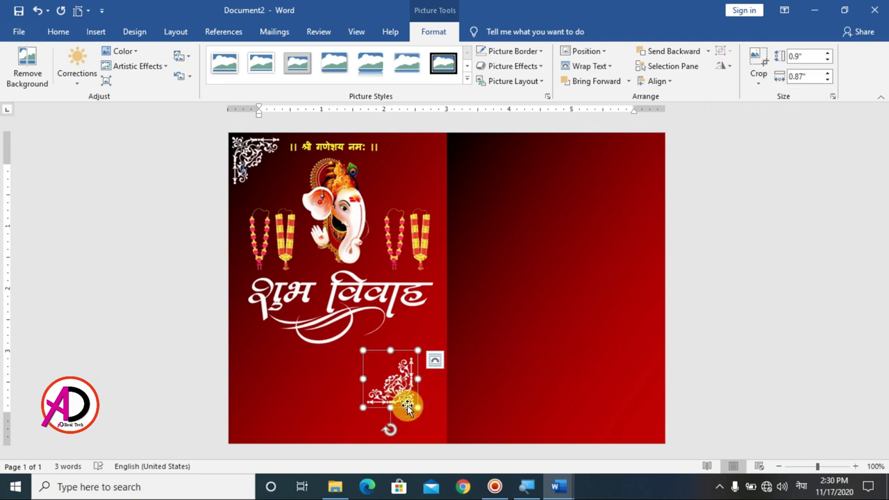
Step: Move the flipped ornament into the bottom-right corner and adjust the top-left ornament's position
left_click_drag(399, 391, 429, 423)
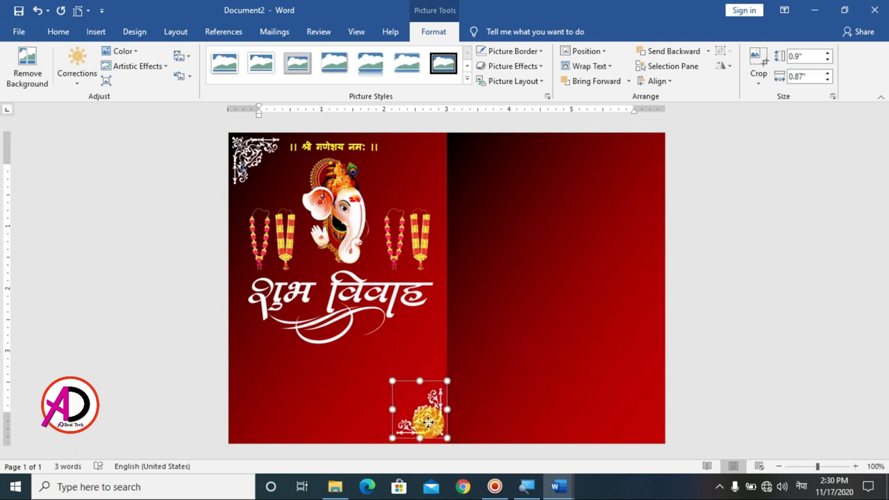
left_click(552, 413)
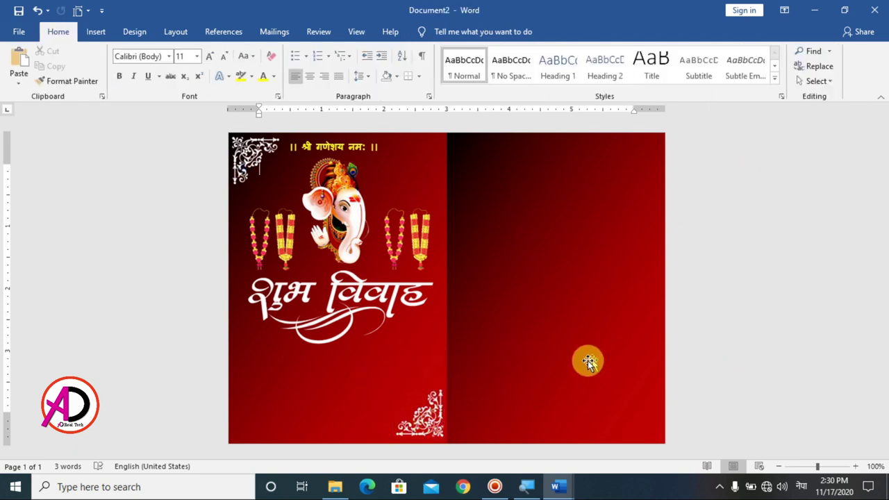
left_click(438, 426)
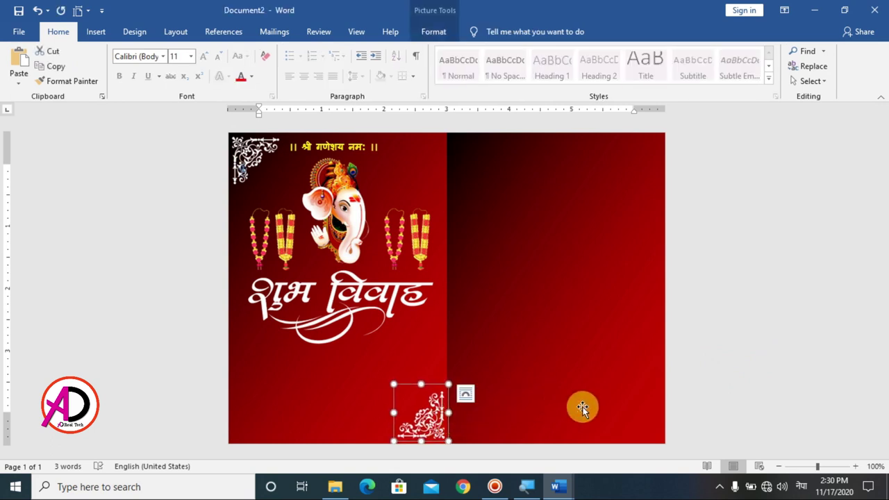
left_click(771, 369)
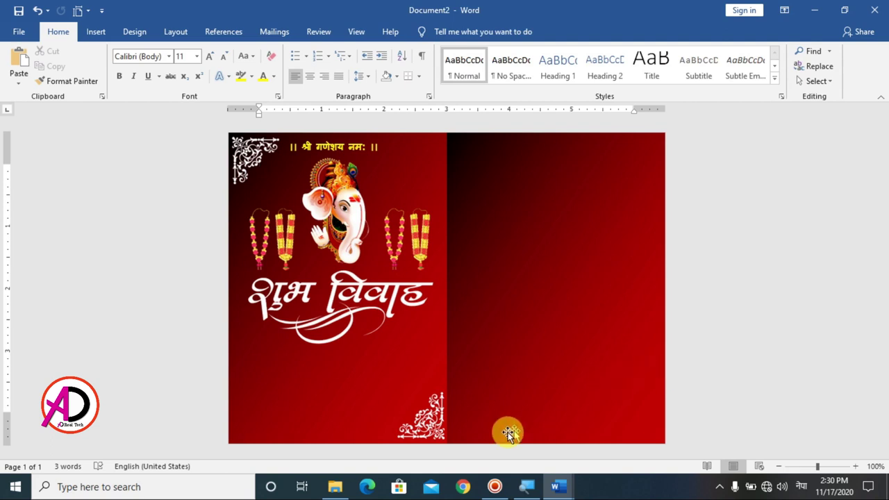
left_click(422, 426)
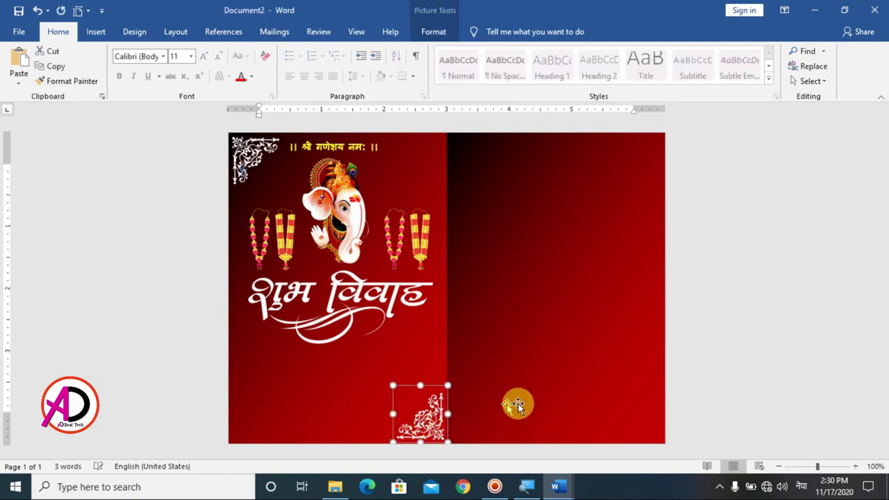
left_click(794, 329)
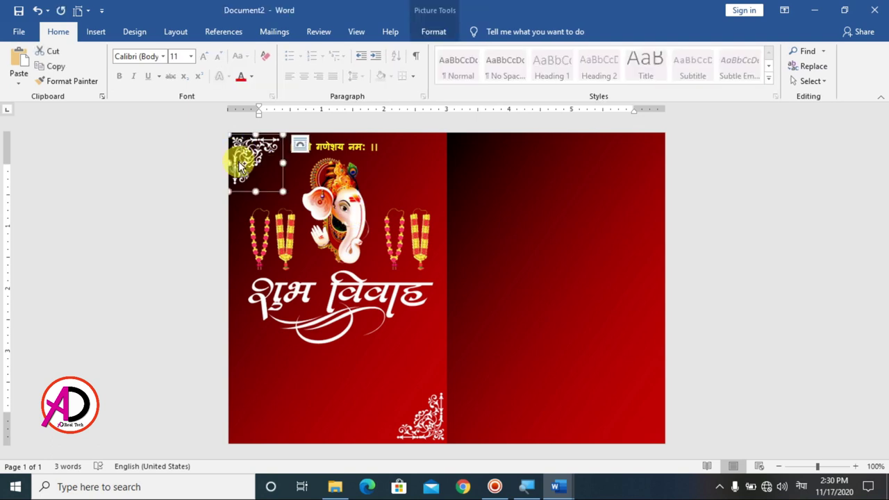
left_click_drag(258, 165, 265, 188)
Step: Place a corner ornament at the top-right of the front panel and flip it horizontally
left_click(258, 202)
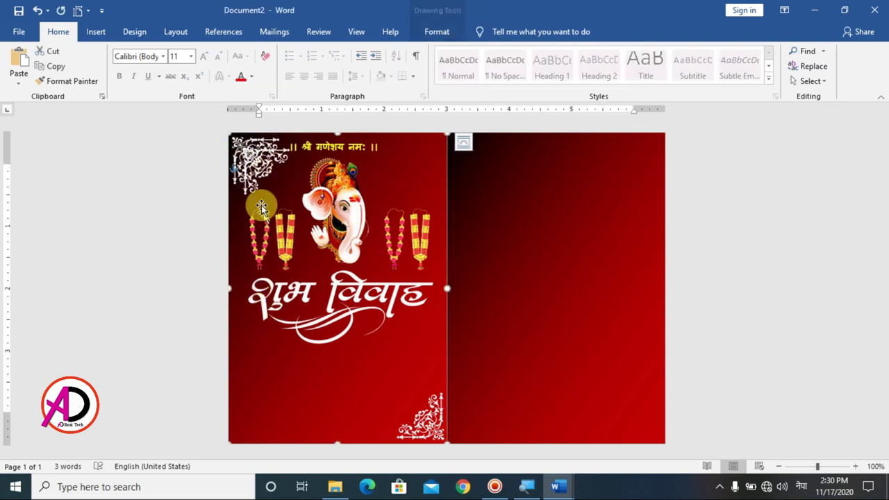
left_click(258, 168)
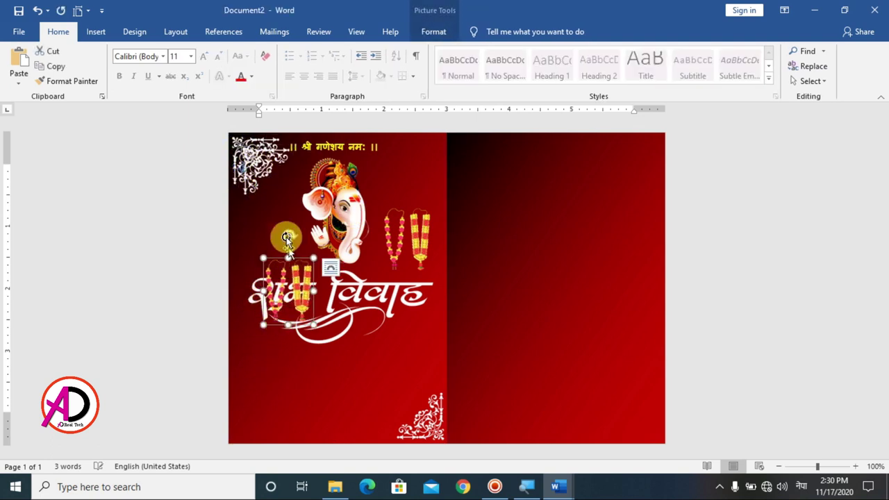
left_click(282, 232)
left_click_drag(261, 163, 411, 173)
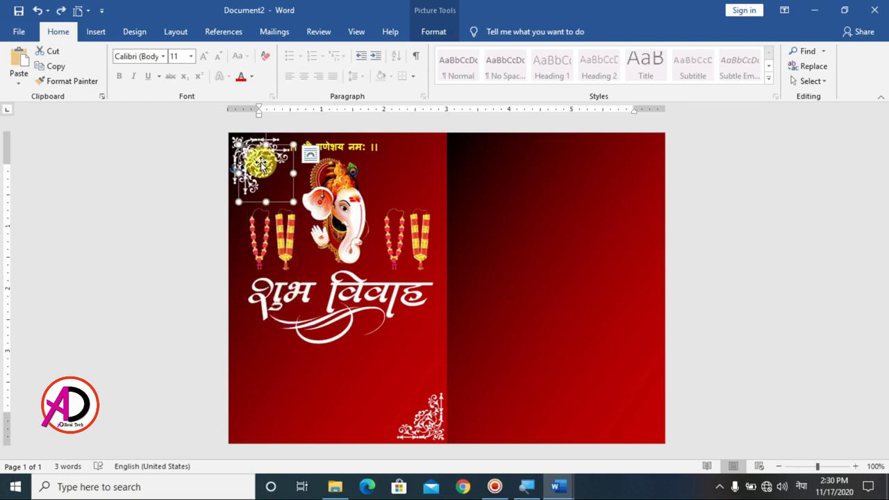
left_click(438, 31)
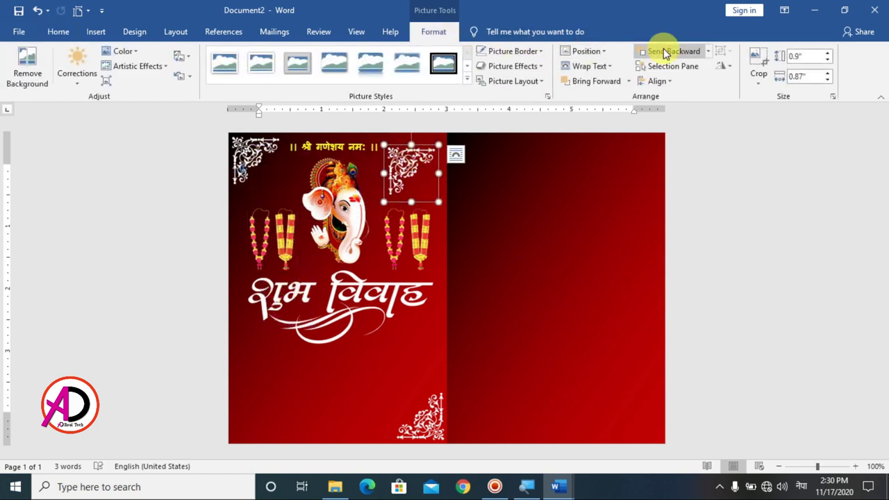
left_click(723, 65)
left_click(749, 129)
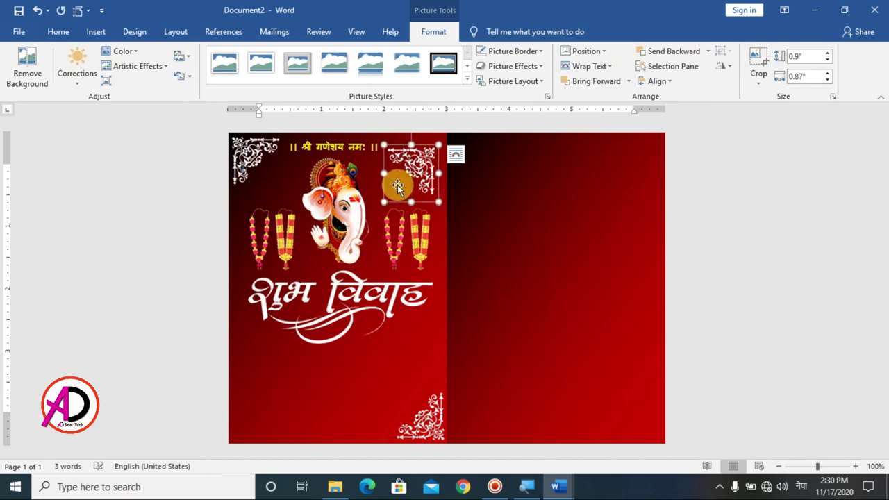
left_click(749, 240)
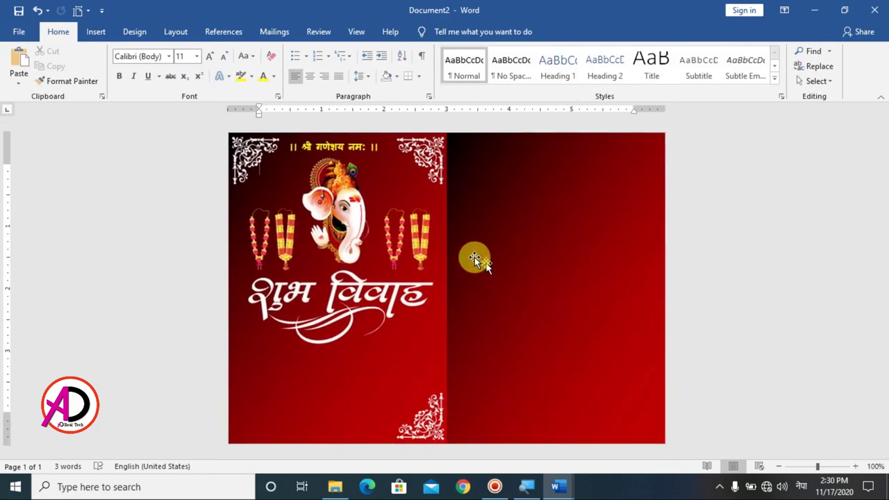
Step: Copy the bottom-right ornament to the bottom-left corner, flip it horizontally and nudge it into place
left_click(432, 433)
left_click_drag(435, 434, 289, 435)
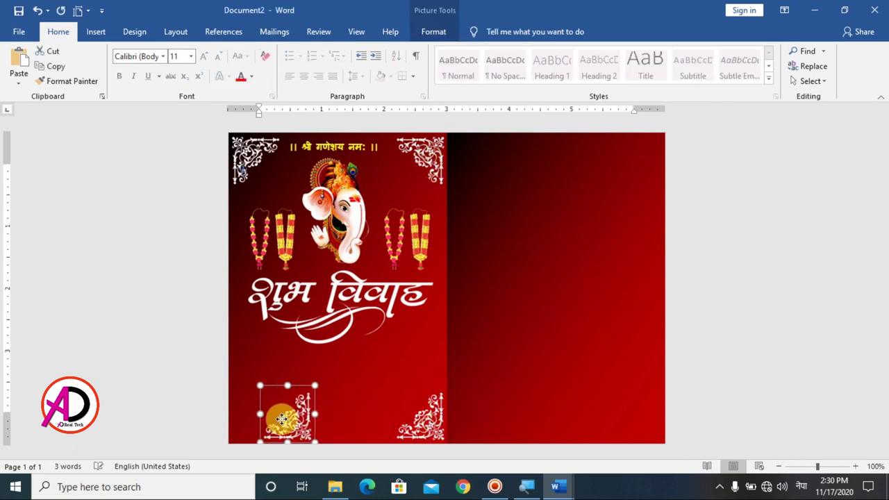
left_click(434, 32)
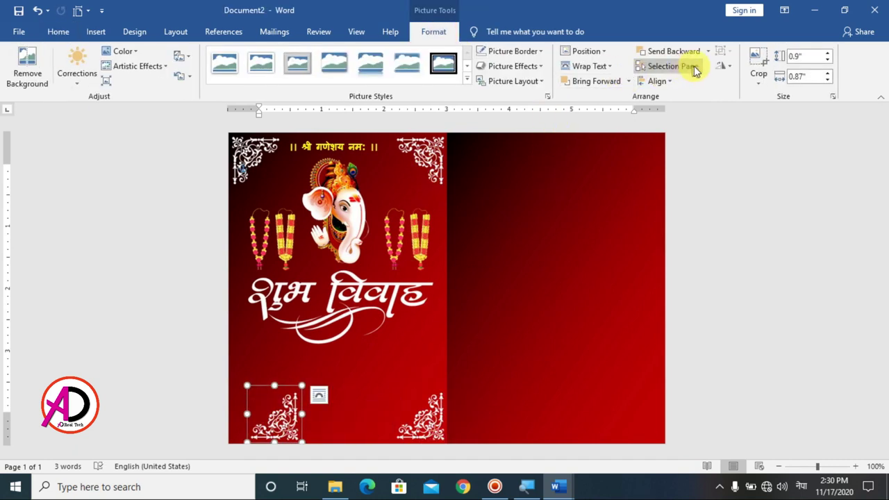
left_click(724, 65)
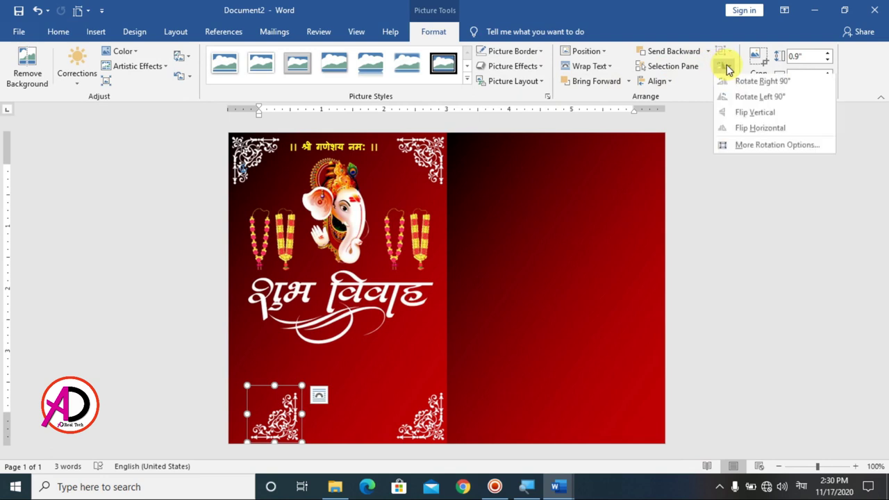
left_click(766, 128)
left_click_drag(272, 432, 256, 431)
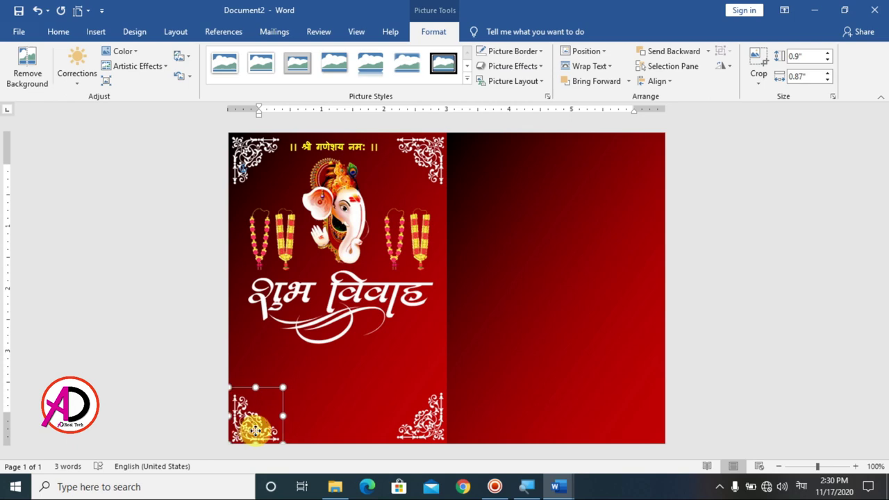
left_click(827, 372)
left_click(246, 420)
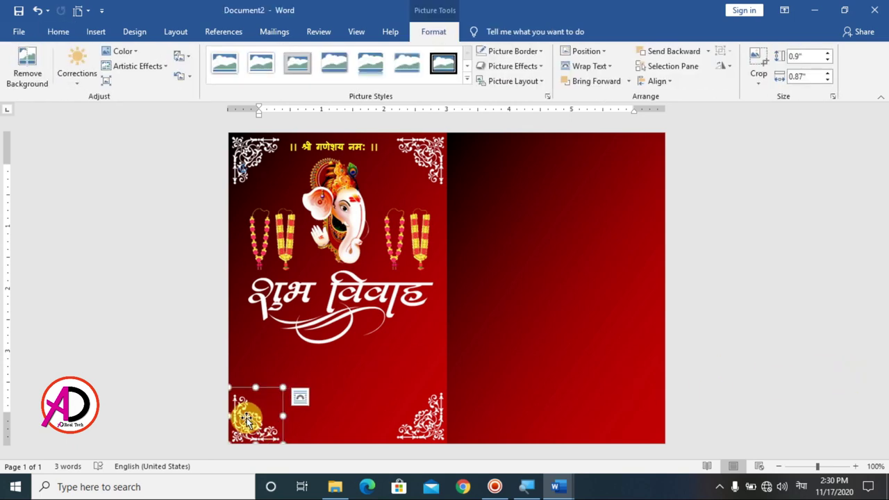
left_click(817, 379)
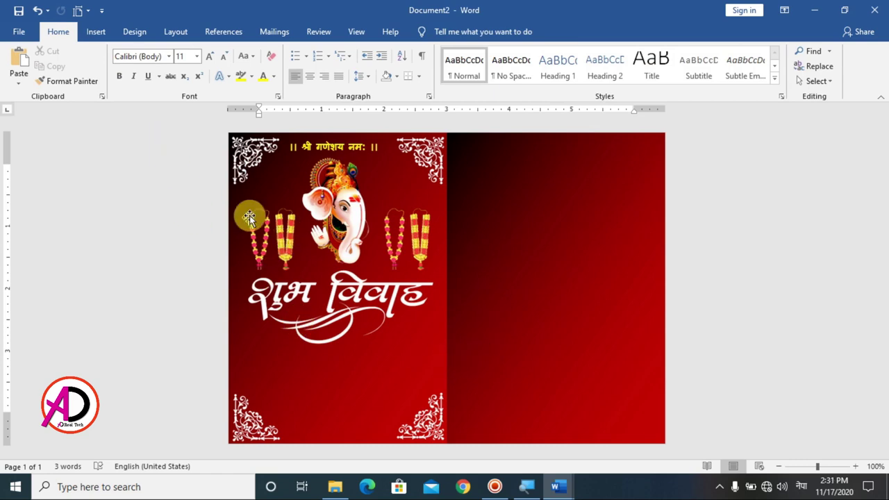
Step: Copy the groom's name line from the wedding text window, then switch back to Document2
left_click(96, 33)
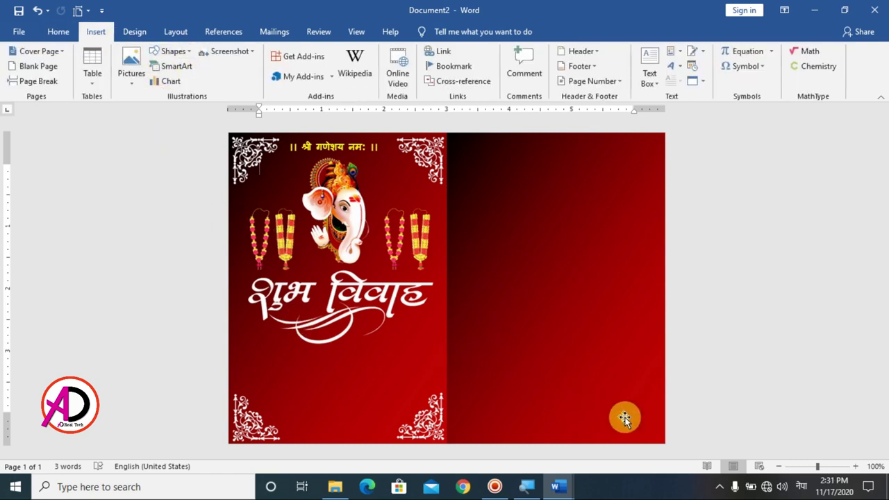
mouse_move(556, 487)
left_click(520, 453)
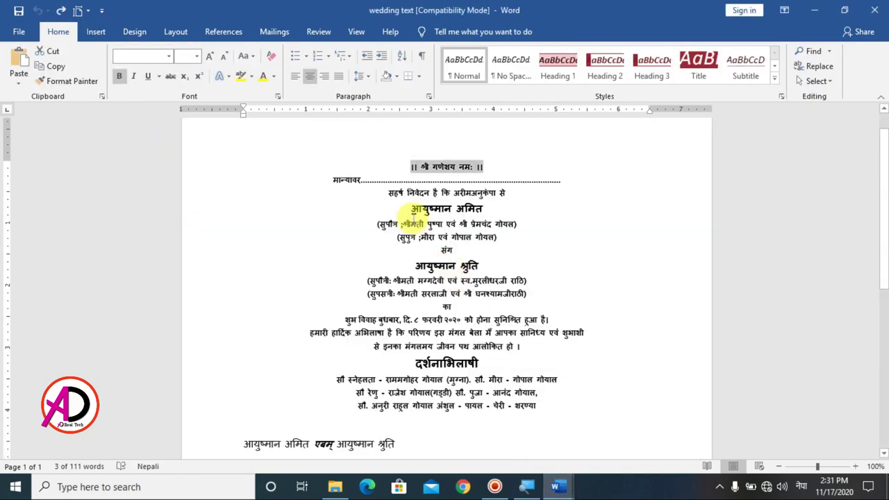
left_click_drag(412, 208, 484, 212)
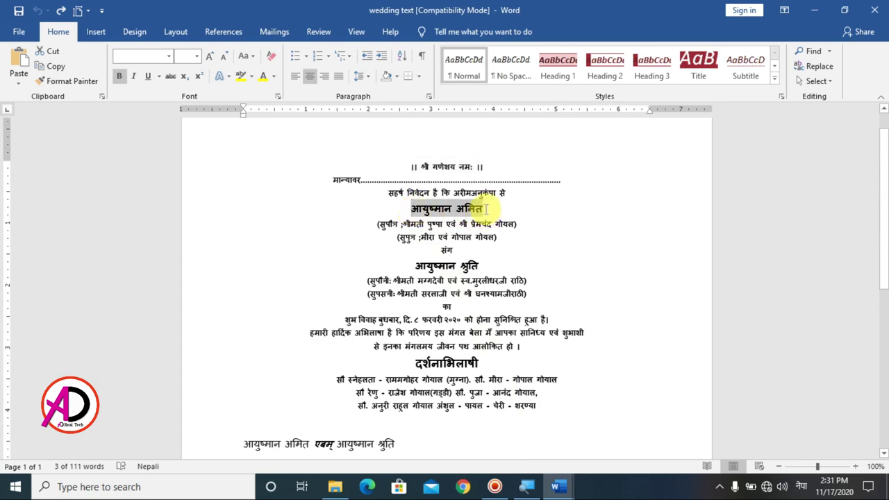
left_click(52, 68)
key("alt+Tab")
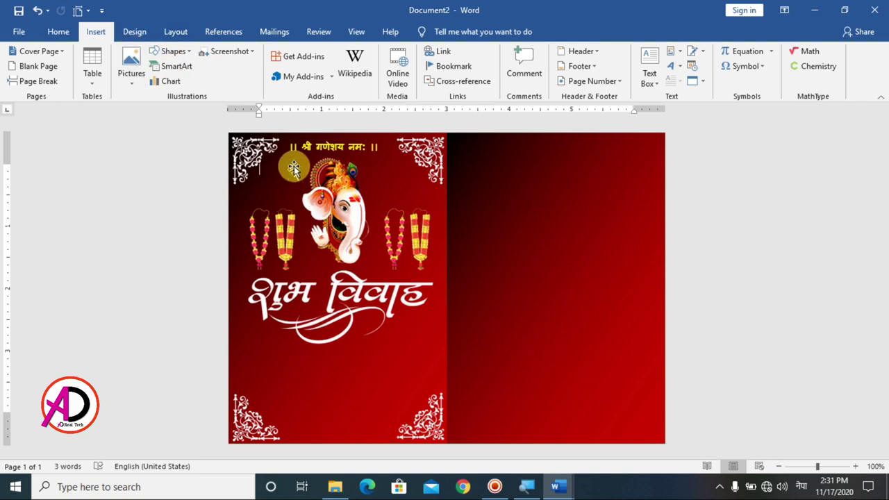
Step: Duplicate the header text box below the title and paste the groom's name into it
left_click(301, 144)
key("ctrl+d")
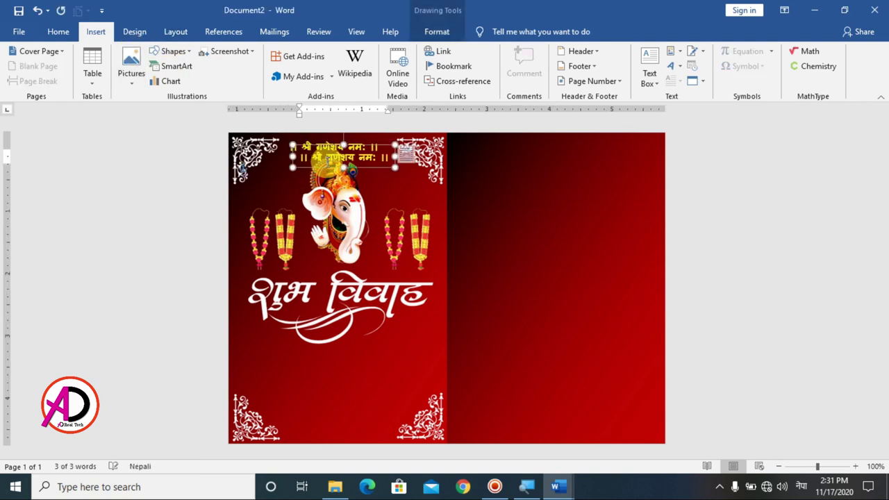
mouse_move(323, 166)
left_mouse_down()
mouse_move(361, 173)
mouse_move(364, 380)
left_mouse_up()
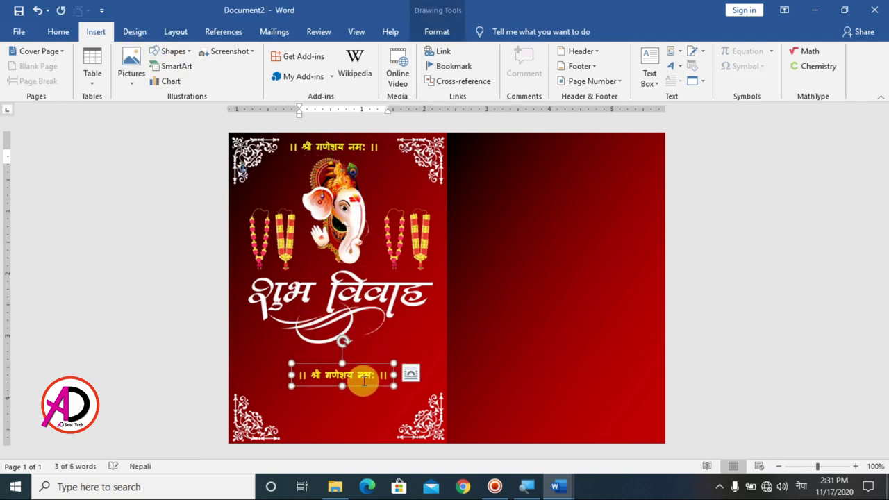
left_click(58, 31)
left_click(40, 68)
left_click(20, 61)
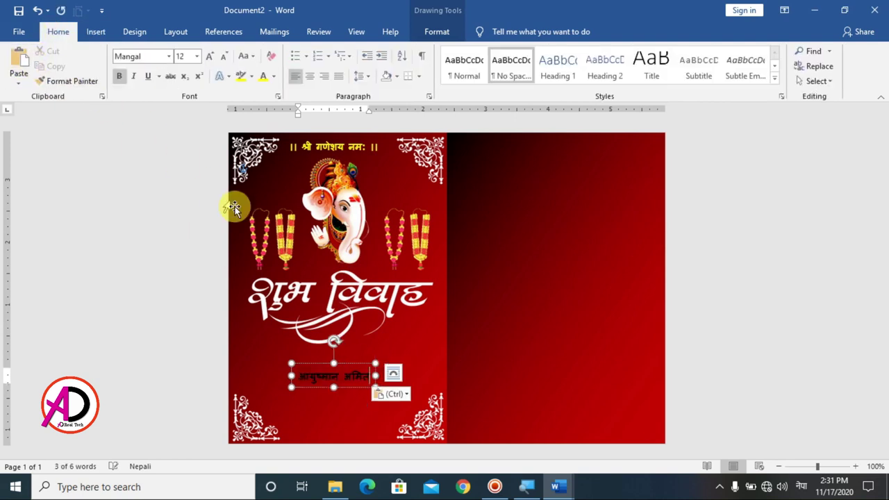
Step: Make the name yellow at 20 pt and centre it below the title
triple_click(334, 379)
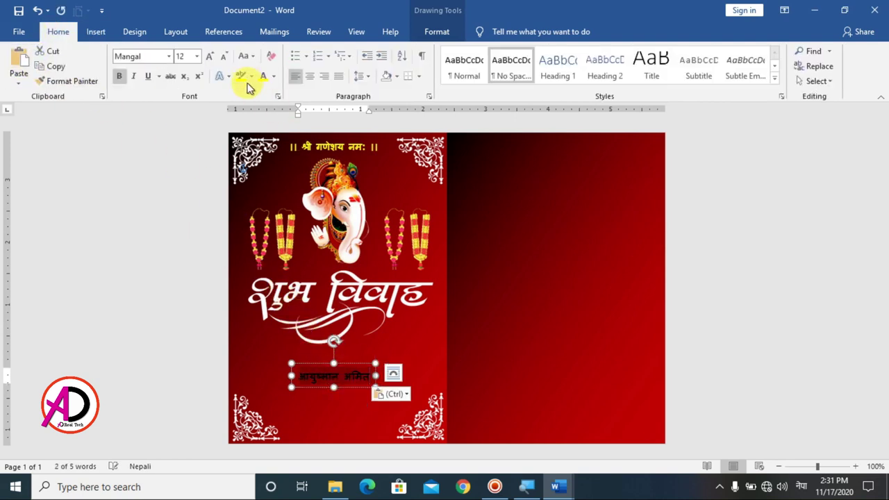
left_click(261, 78)
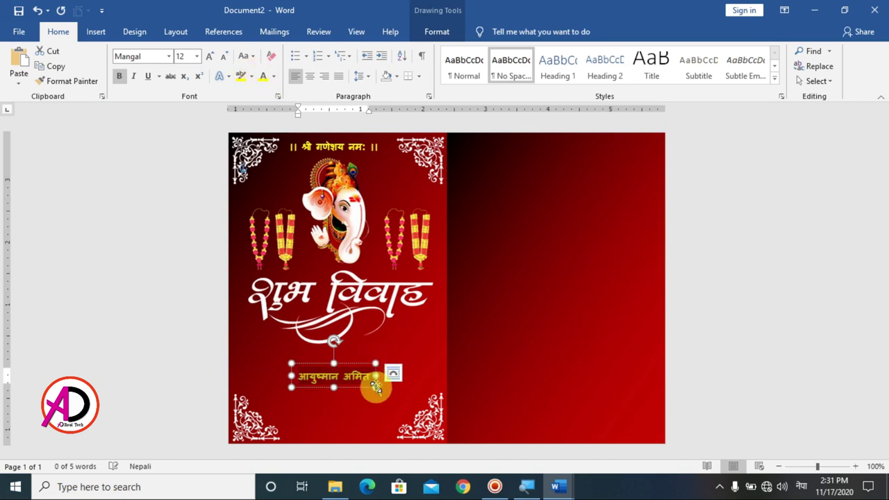
left_click(211, 56)
left_click(211, 57)
left_click(210, 57)
left_click(211, 56)
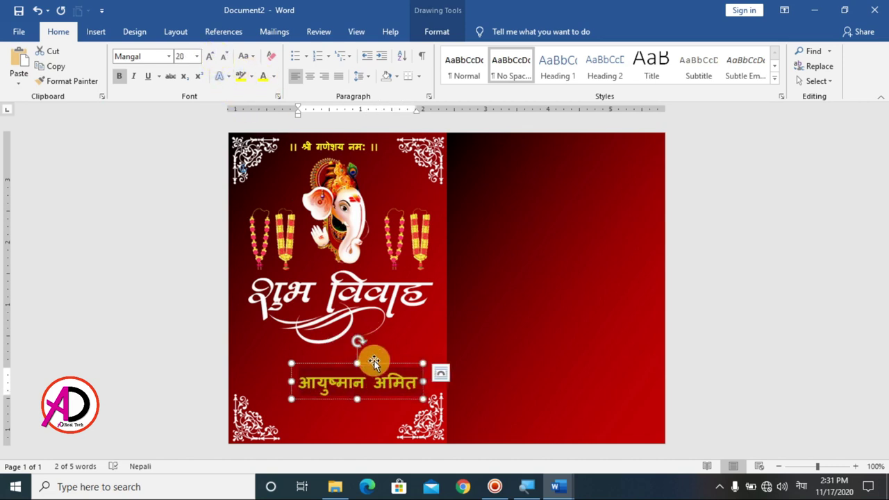
left_click_drag(374, 362, 356, 341)
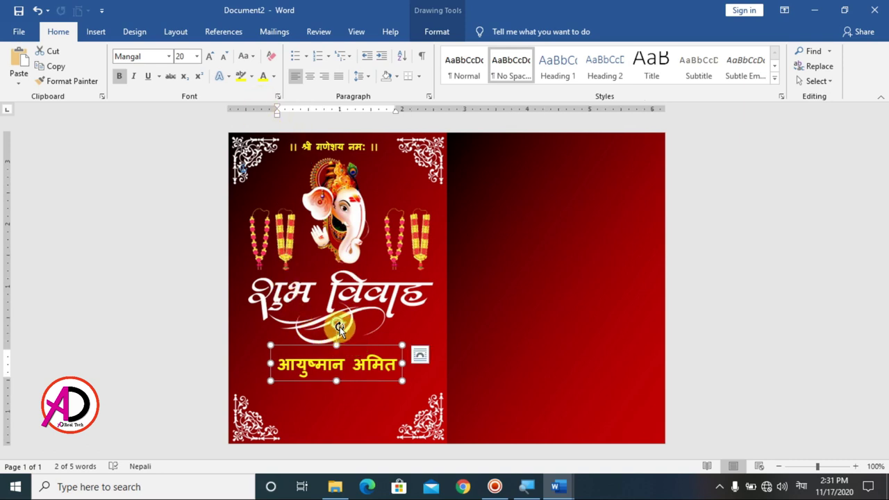
left_click(785, 346)
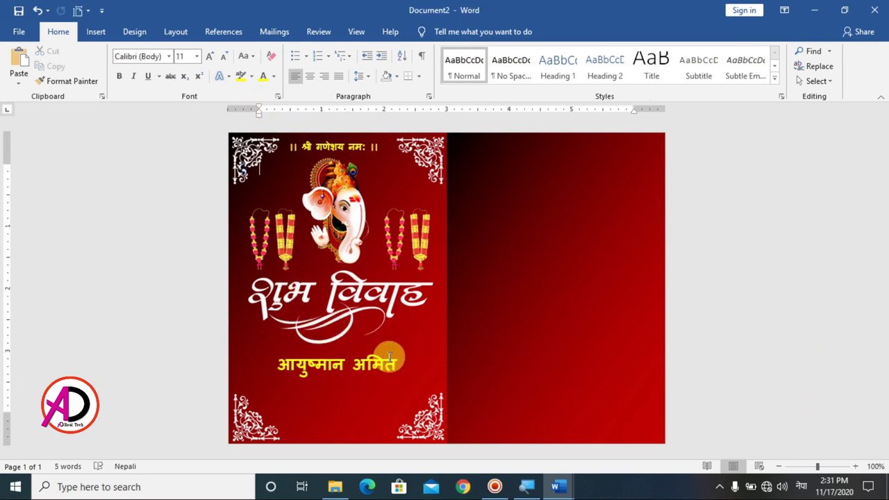
left_click(339, 368)
left_click(714, 345)
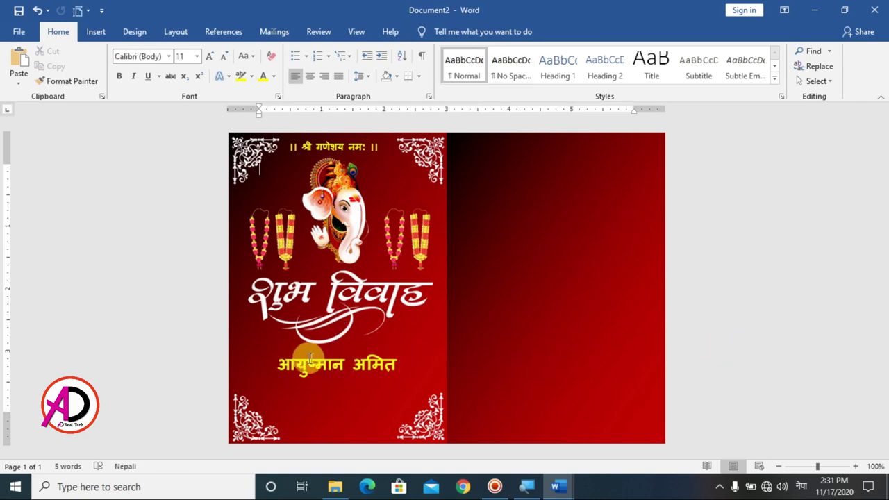
mouse_move(555, 487)
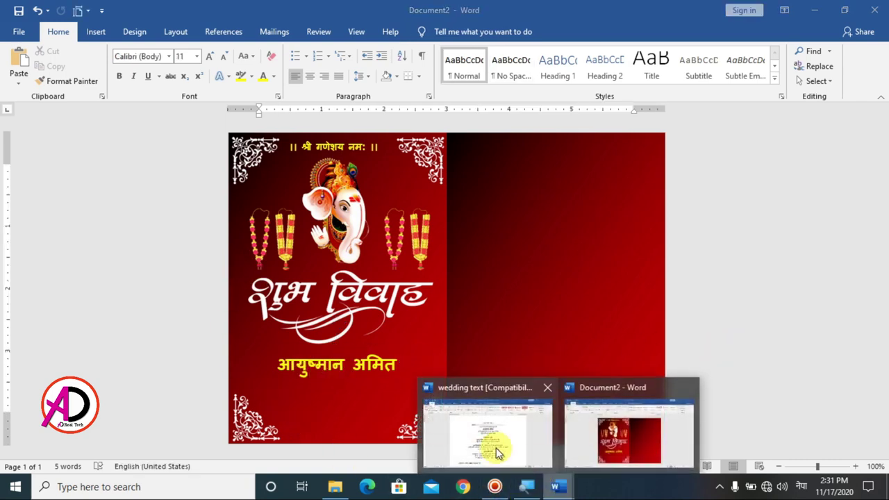
left_click(479, 428)
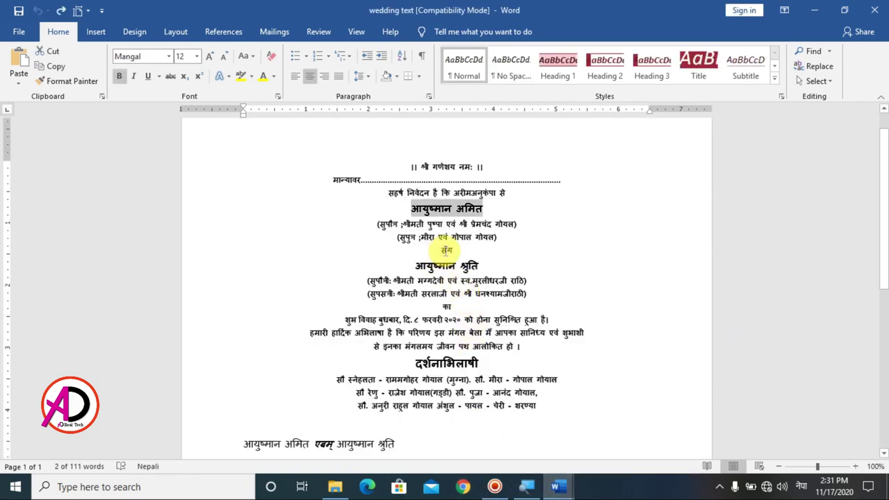
Step: Paste the word संग into a copy of the name box placed beneath it
double_click(446, 250)
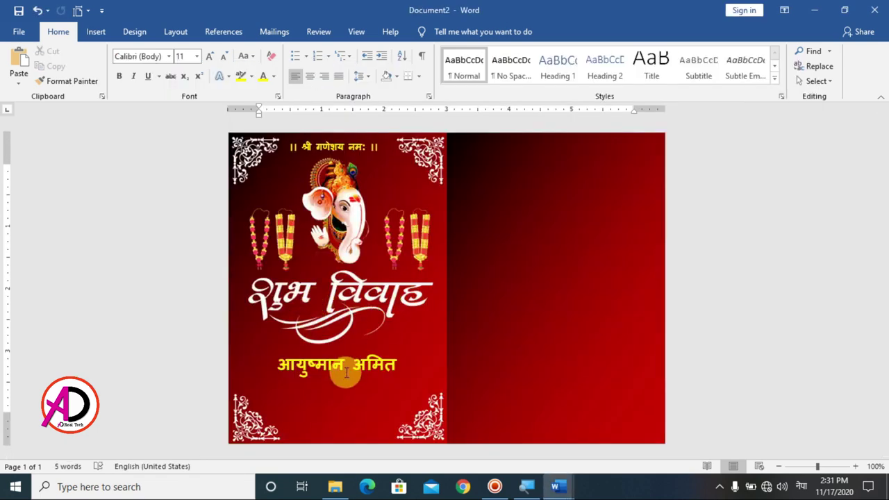
left_click(348, 353)
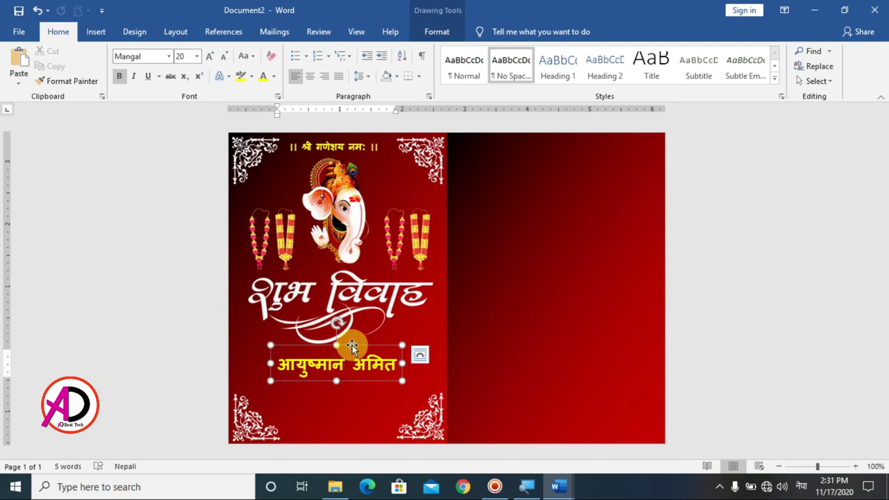
left_click_drag(352, 346, 371, 384)
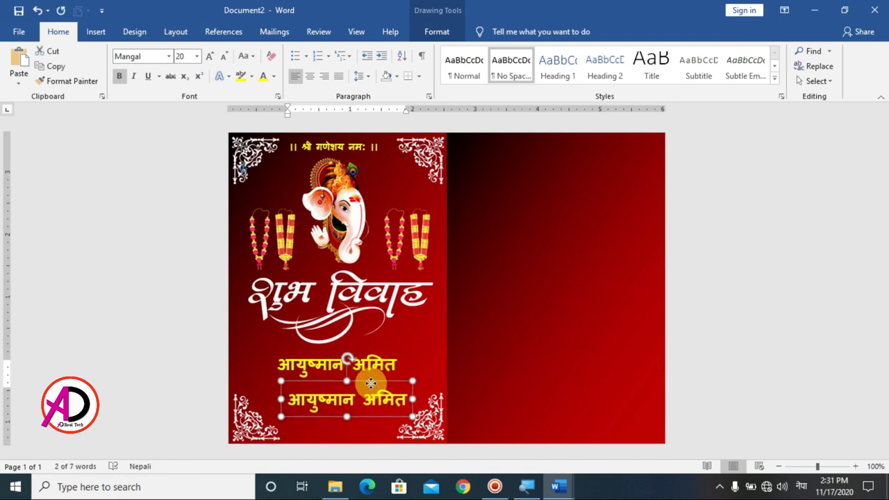
key("ctrl+v")
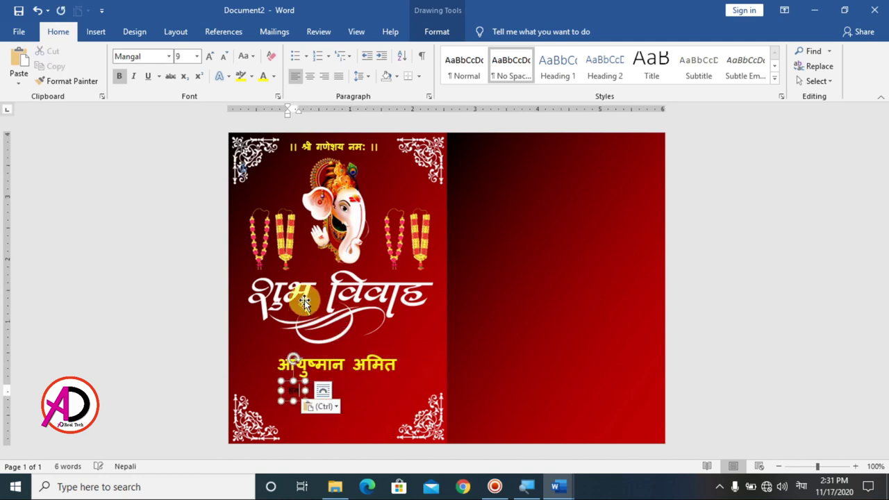
Step: Make संग white at 18 pt and centre it under the groom's name
left_click(273, 76)
left_click(264, 117)
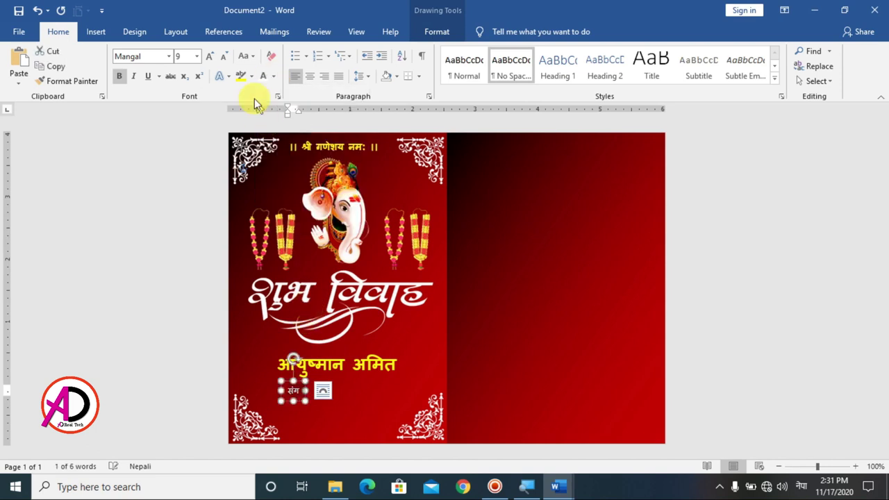
left_click(216, 56)
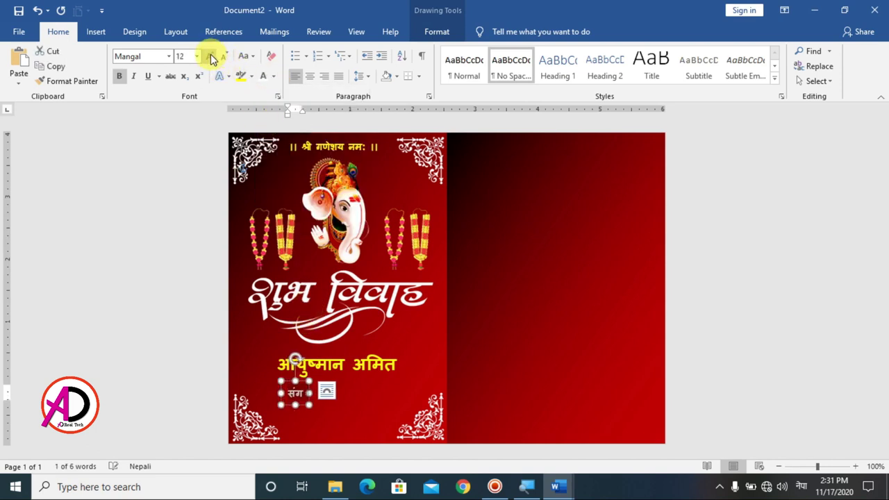
left_click(210, 55)
left_click(210, 55)
left_click(210, 56)
left_click_drag(310, 383, 348, 371)
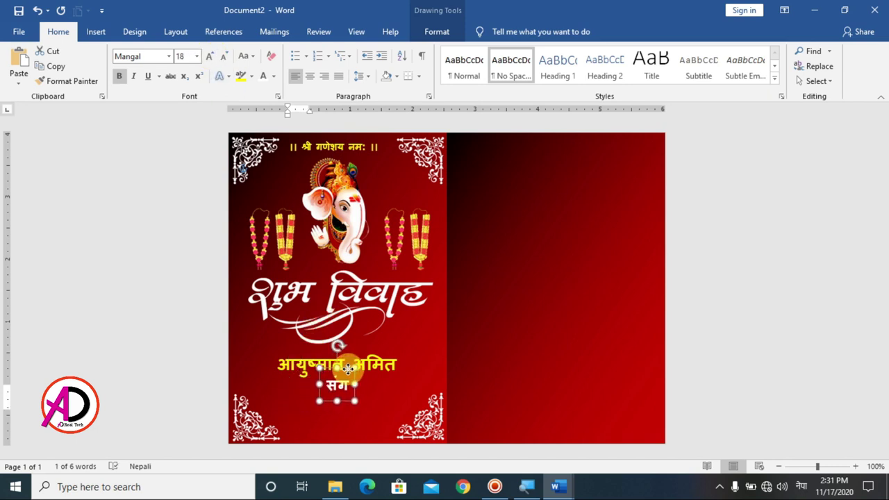
left_click(765, 321)
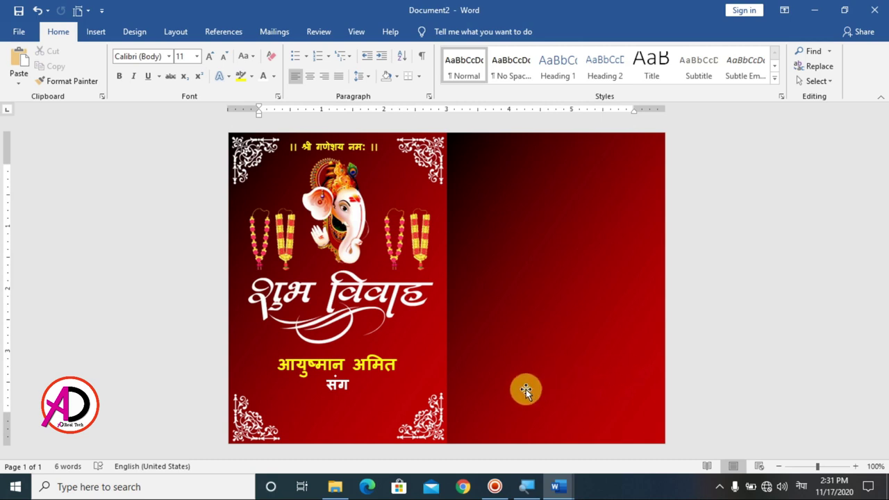
left_click(352, 348)
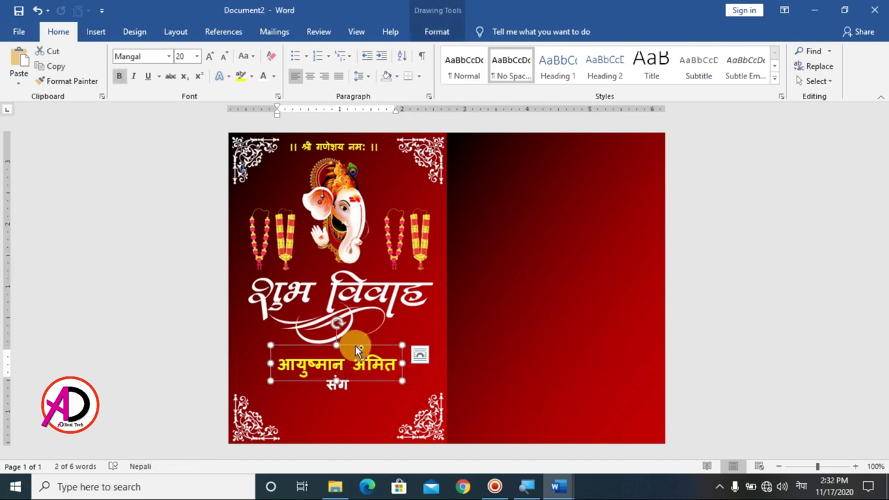
Step: Duplicate the groom's name box and move the copy below संग
key("ctrl+d")
left_click_drag(384, 359, 368, 403)
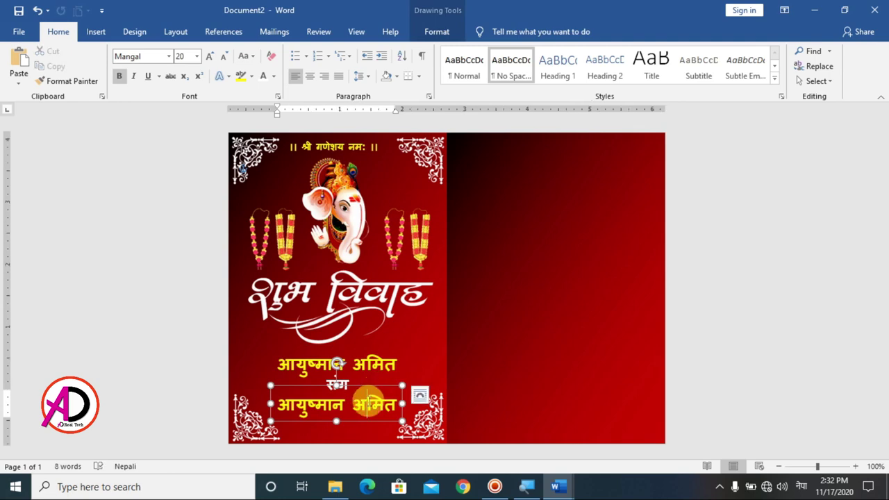
key("ctrl+s")
key("Escape")
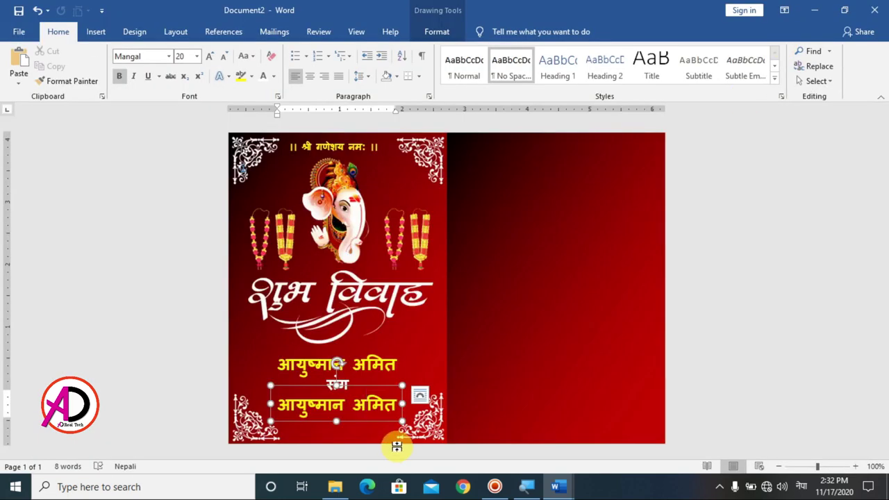
mouse_move(556, 487)
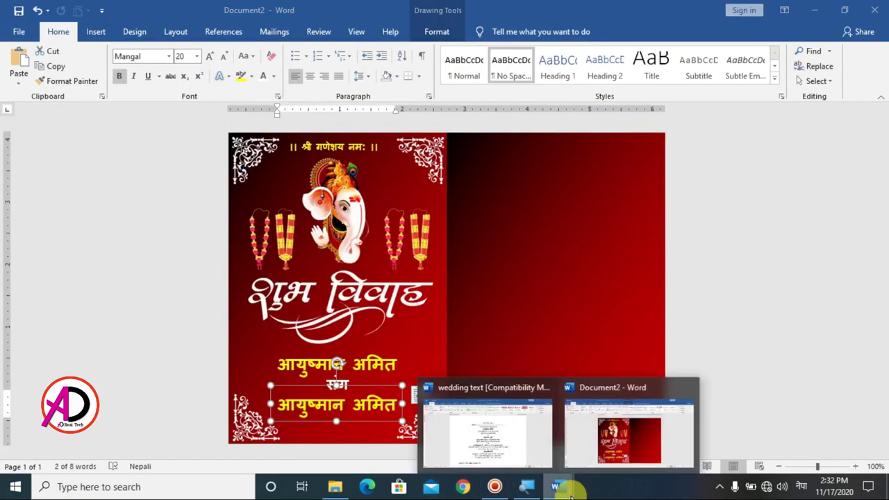
Step: Copy the bride's name heading from the wedding text and paste it into the new box
left_click(506, 438)
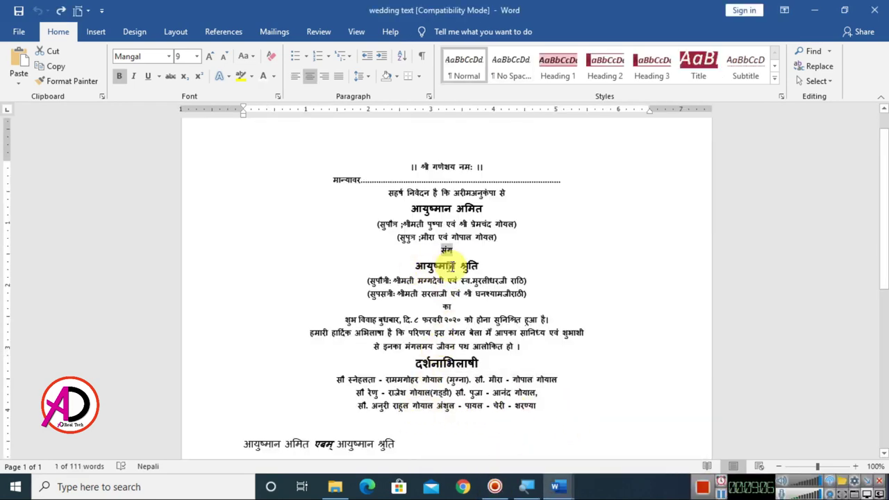
left_click_drag(415, 266, 480, 265)
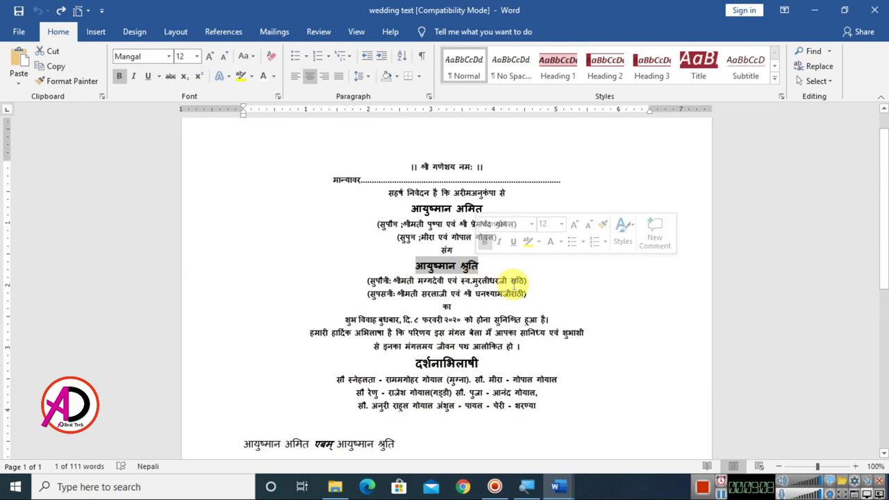
left_click(556, 487)
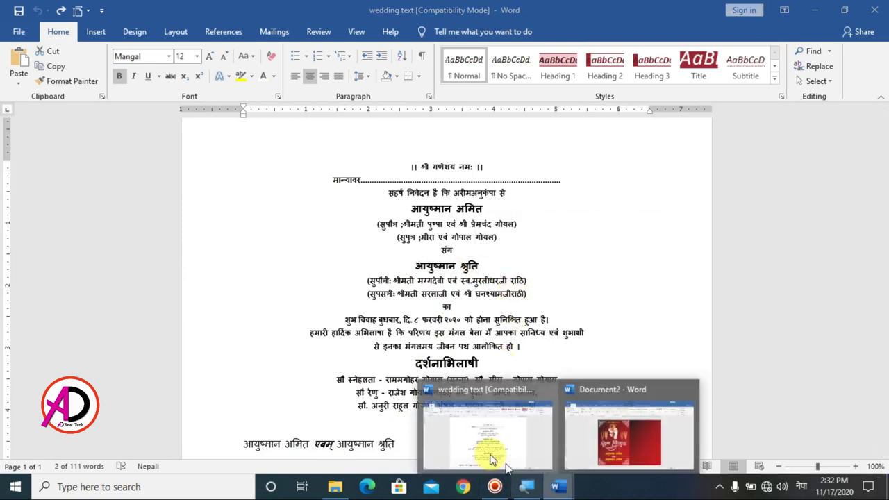
left_click(469, 429)
left_click(495, 487)
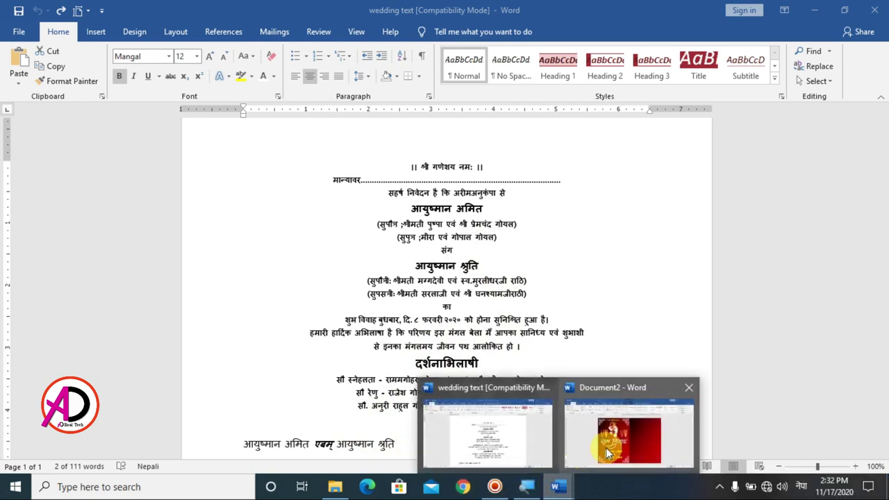
left_click(578, 416)
key("ctrl+v")
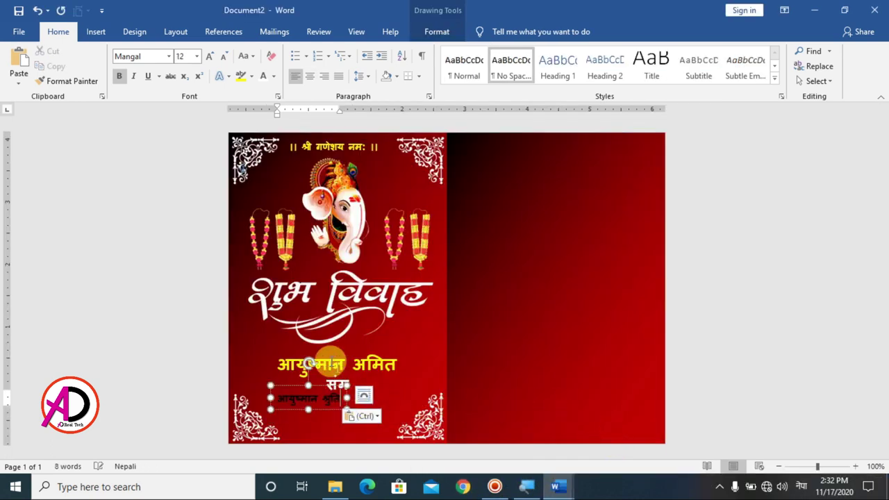
Step: Set the bride's name to 20 pt and yellow, nudging the box into line
key("ctrl+a")
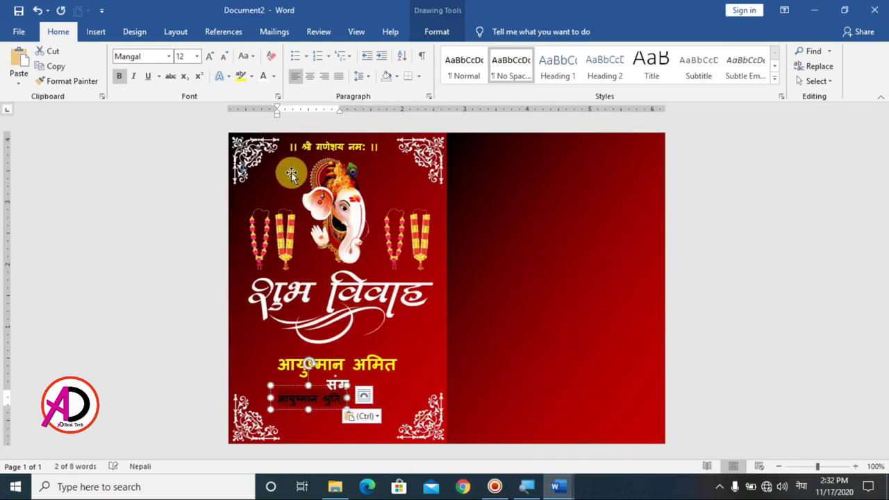
left_click(211, 56)
left_click(211, 56)
left_click(211, 56)
left_click(210, 56)
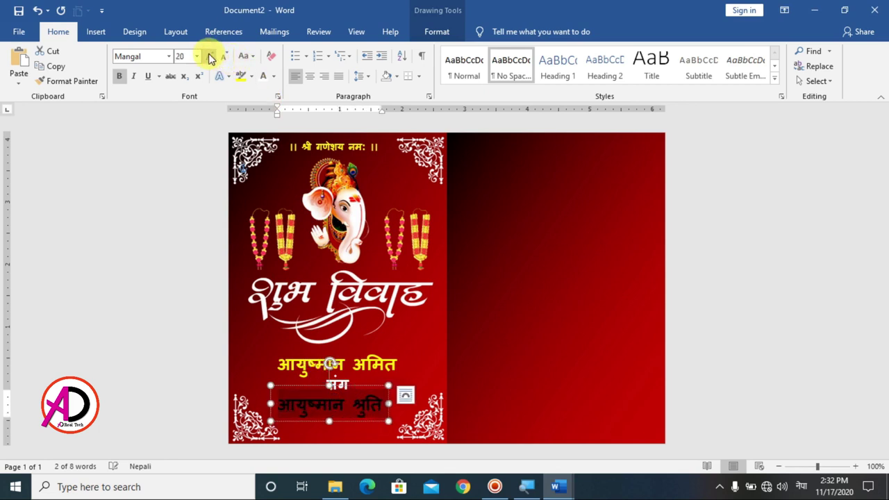
left_click_drag(366, 388, 370, 391)
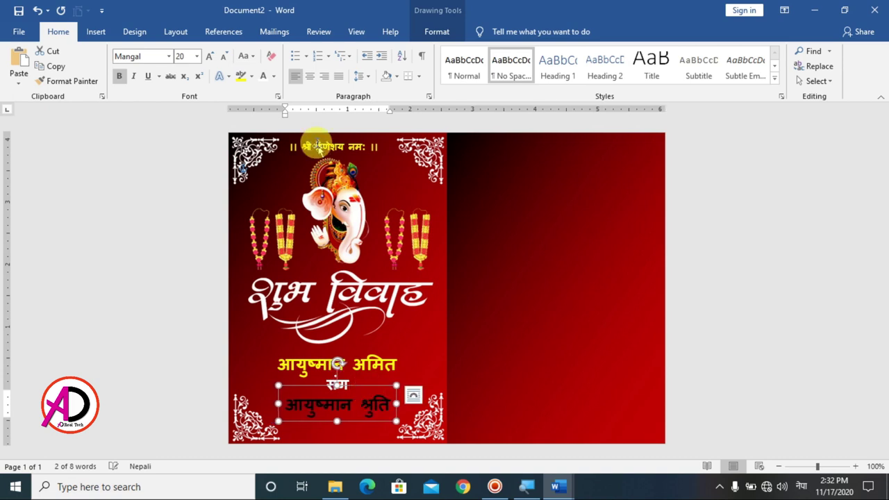
left_click(265, 80)
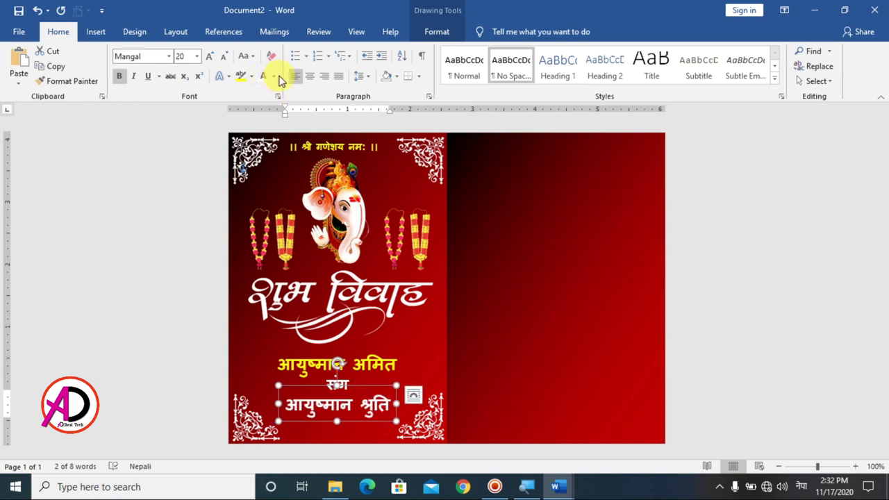
left_click(276, 78)
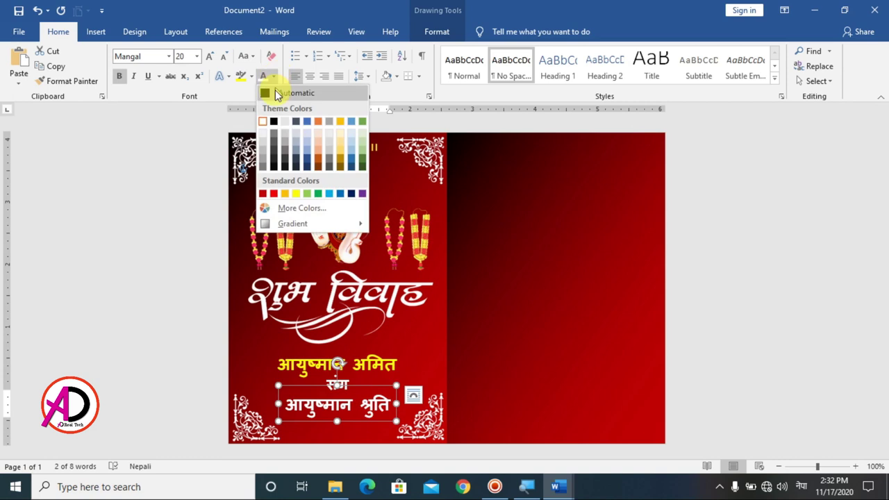
left_click(295, 194)
left_click(766, 393)
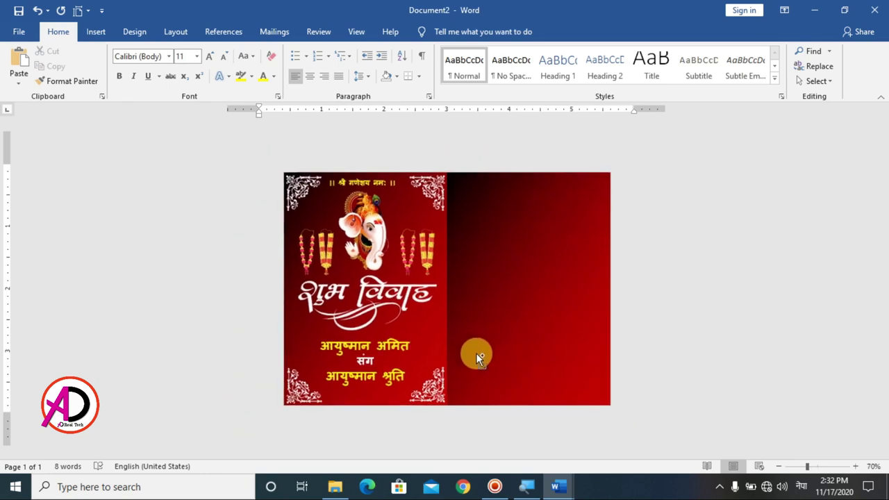
Step: Copy the four white swirl corner ornaments from the front panel onto the right panel's corners
scroll(511, 323, "down", 1)
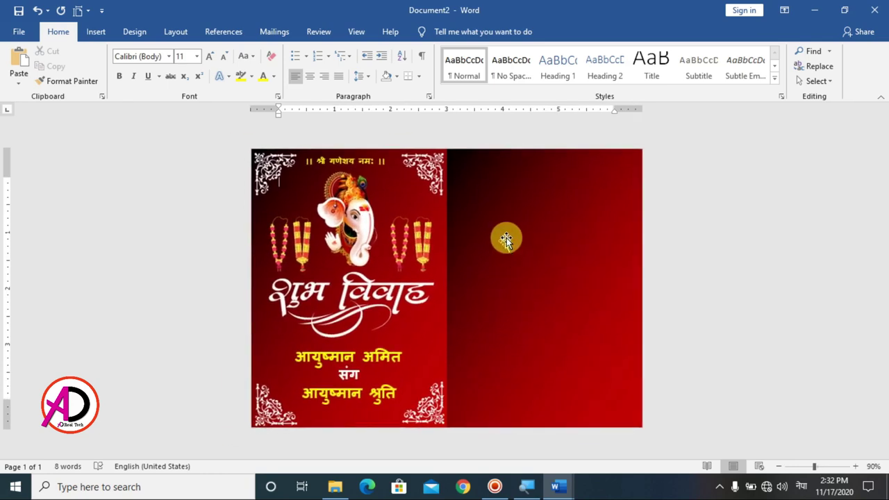
scroll(573, 318, "down", 1)
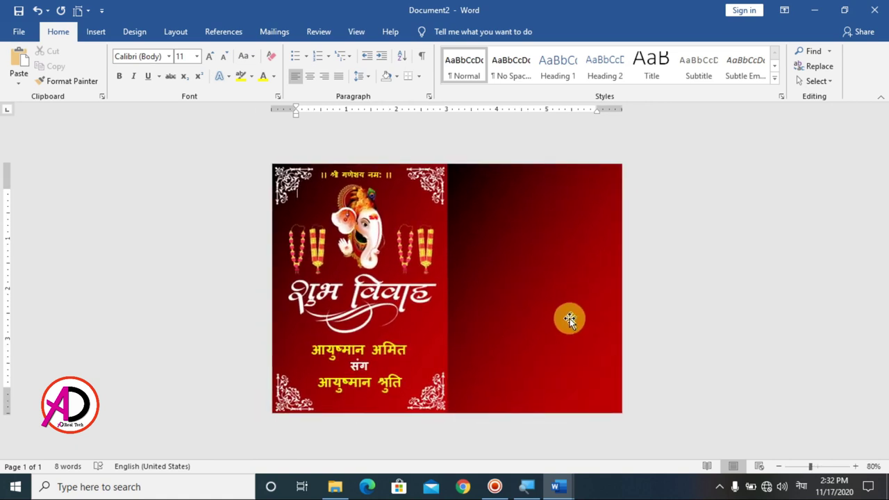
scroll(559, 349, "up", 1)
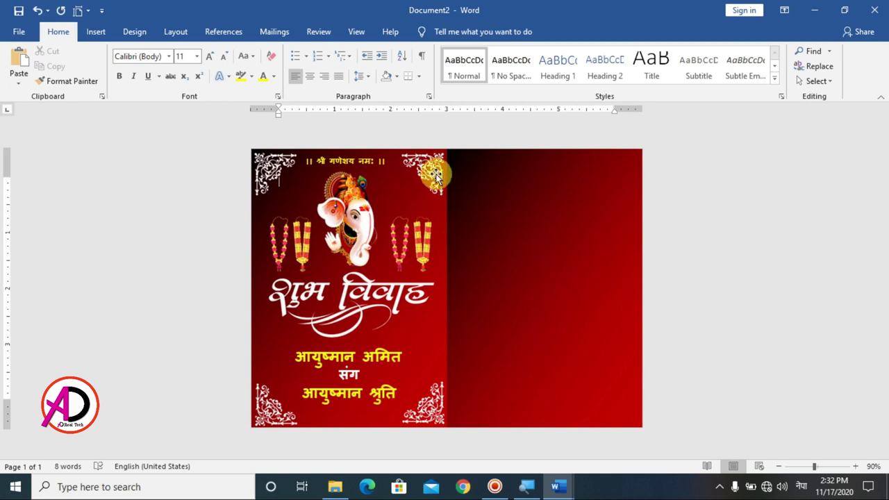
left_click(271, 172, "shift")
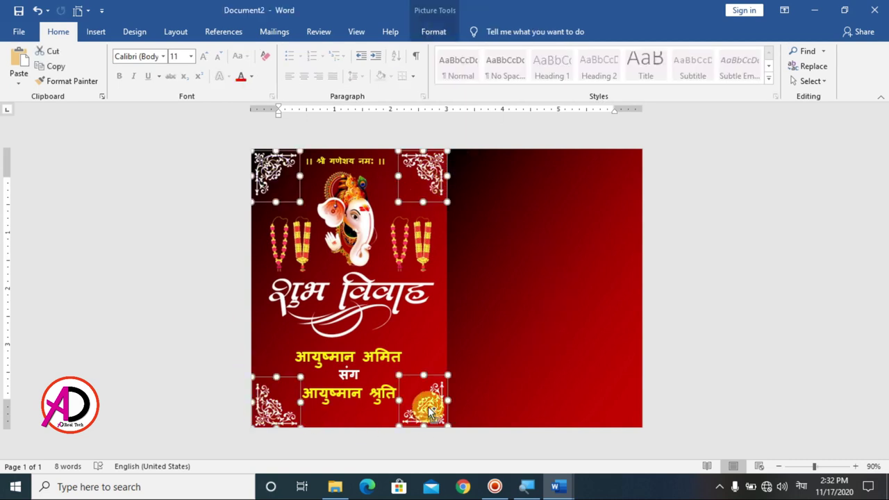
left_click_drag(427, 396, 627, 402)
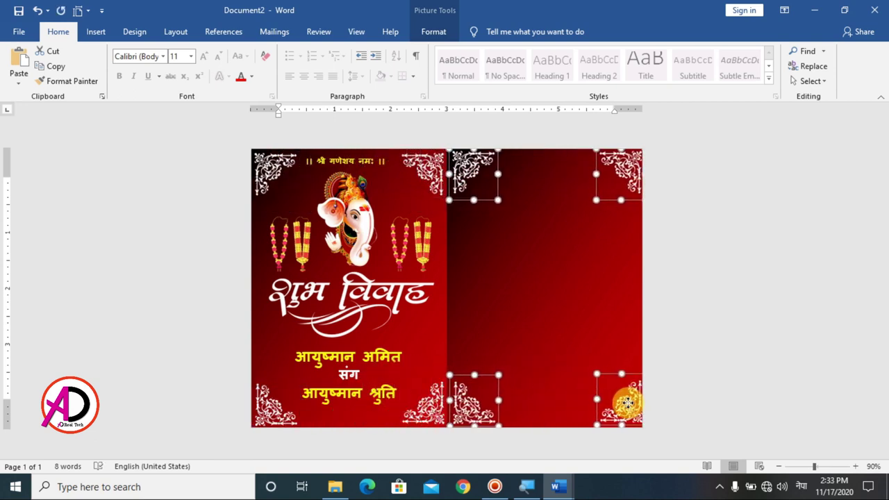
left_click(680, 302)
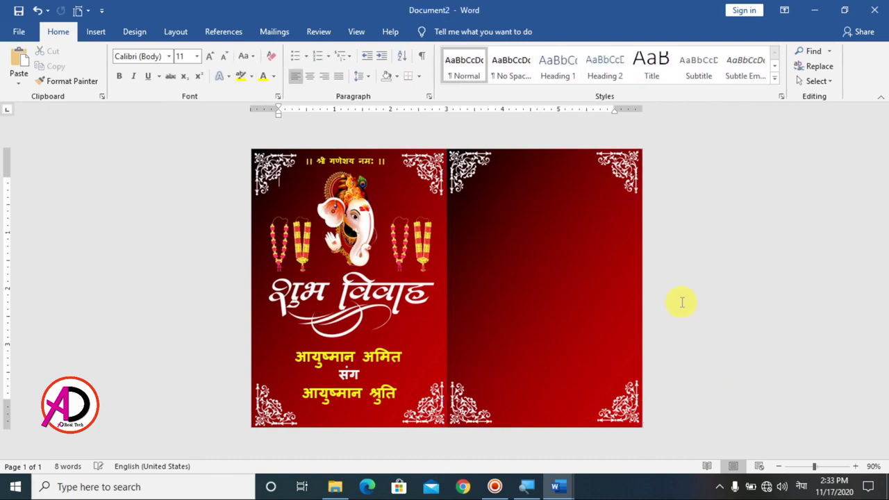
scroll(651, 302, "down", 1)
Step: Try an Inside: Center shadow effect on the आयुष्मान अमित name box
scroll(649, 300, "up", 1)
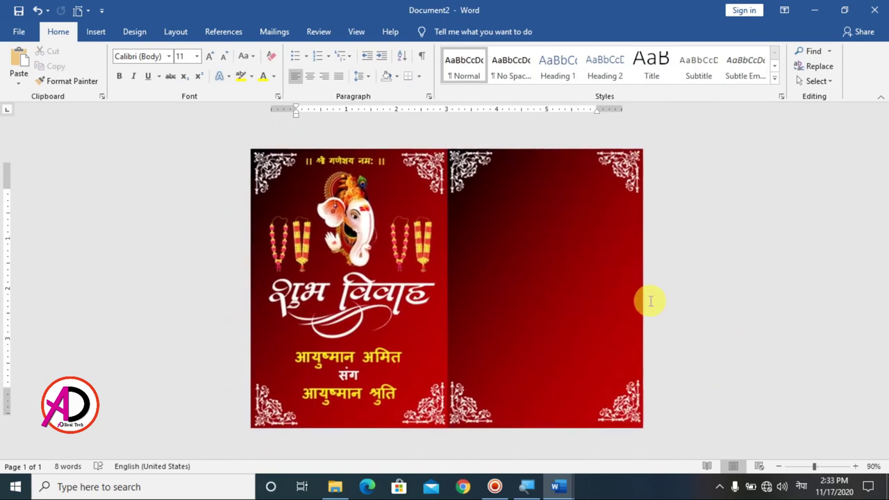
scroll(559, 297, "down", 2)
scroll(559, 297, "up", 1)
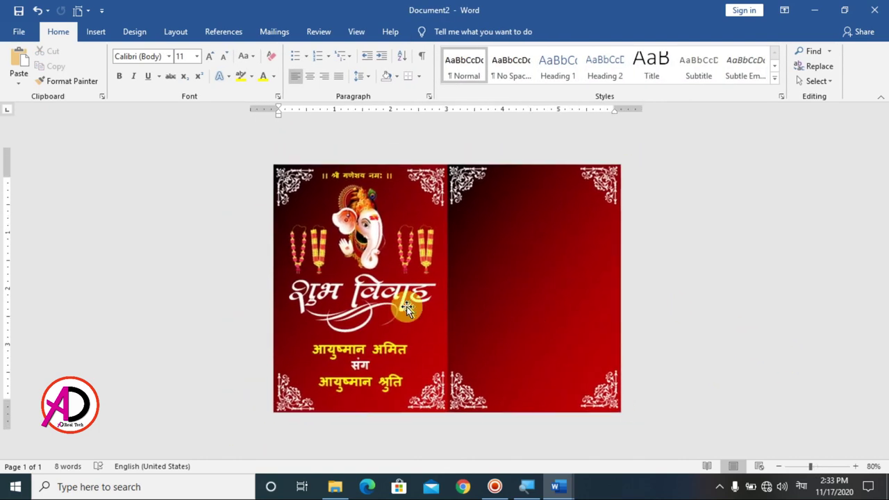
left_click(372, 311)
key("Escape")
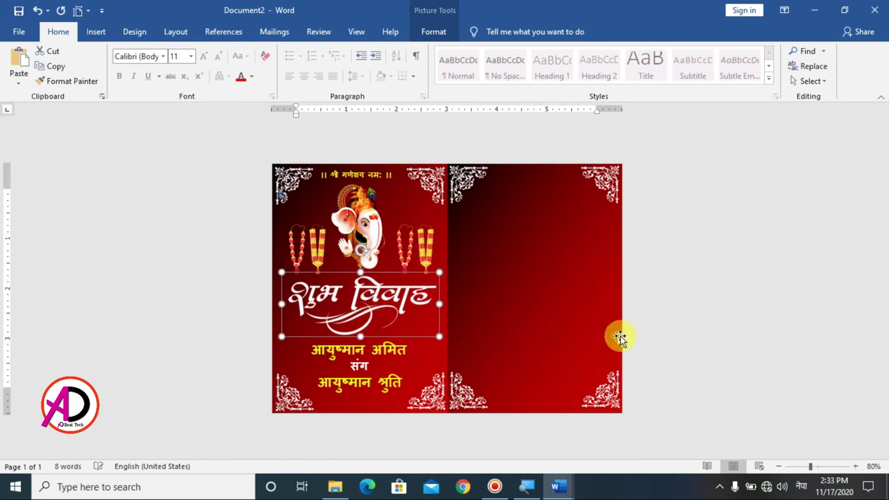
scroll(356, 372, "up", 2, "ctrl")
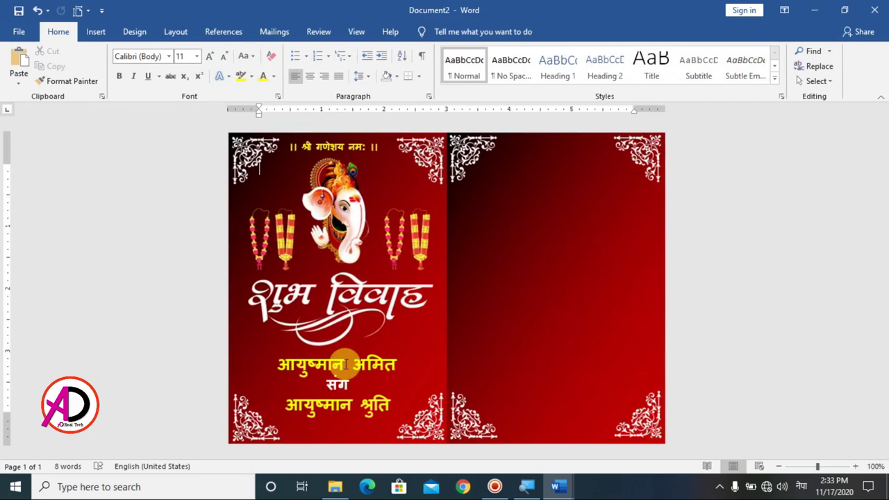
triple_click(347, 365)
left_click(437, 32)
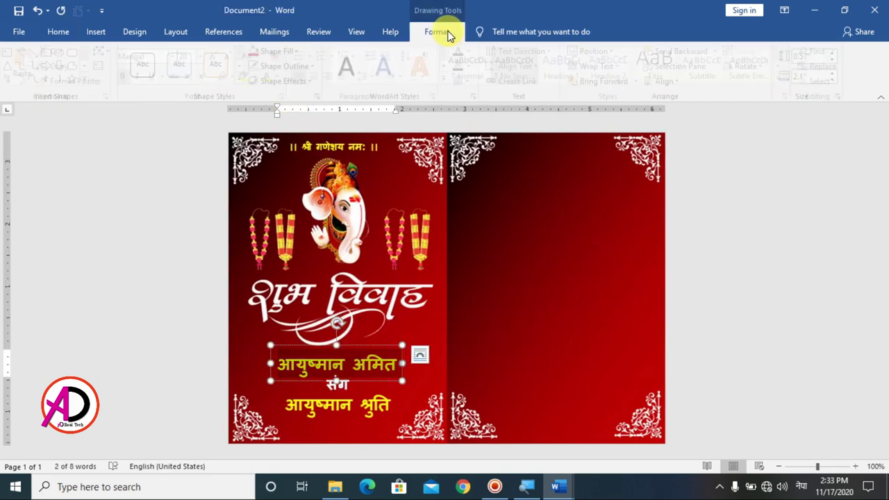
left_click(307, 82)
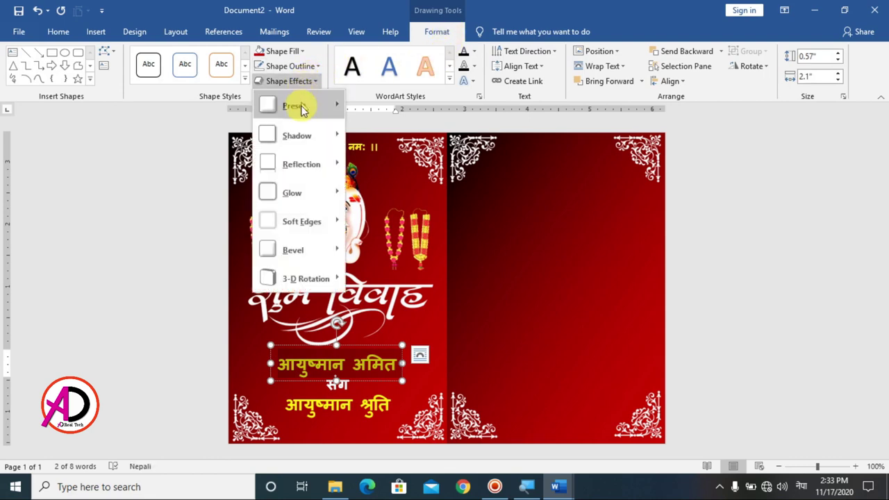
mouse_move(296, 135)
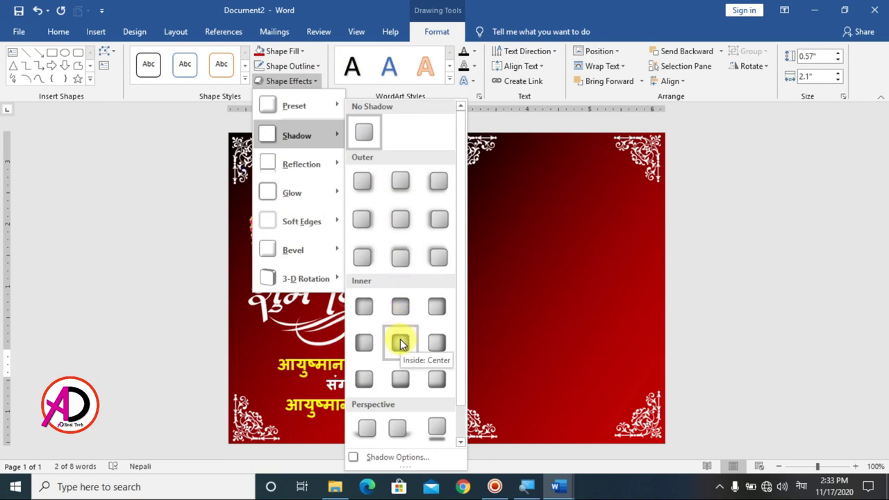
left_click(400, 343)
left_click(677, 352)
scroll(458, 365, "up", 4)
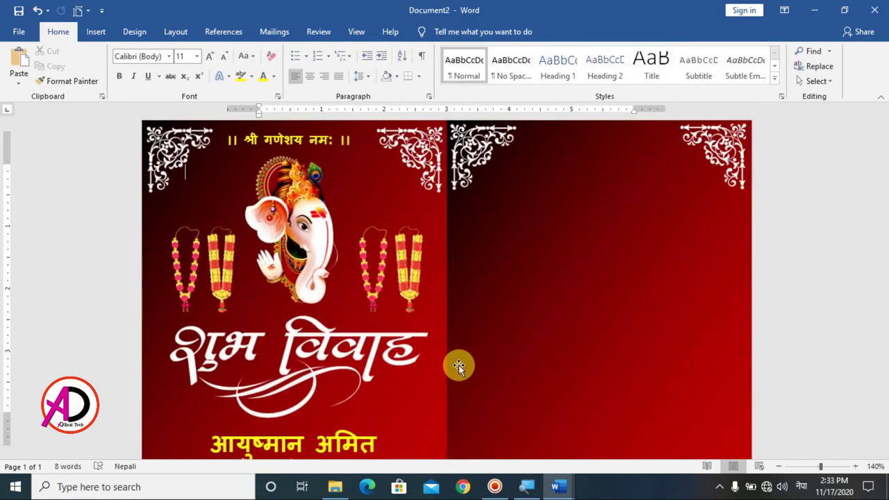
scroll(458, 365, "down", 3)
left_click(330, 332)
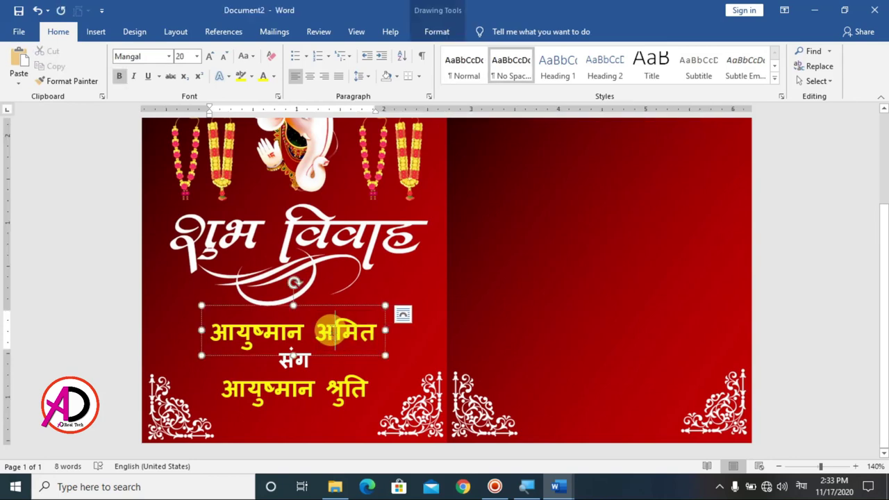
triple_click(330, 332)
left_click(434, 31)
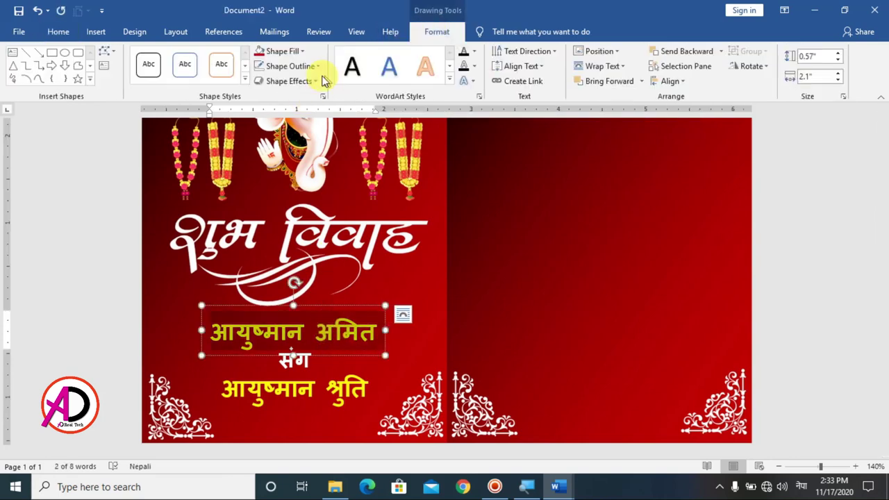
left_click(290, 82)
left_click(299, 253)
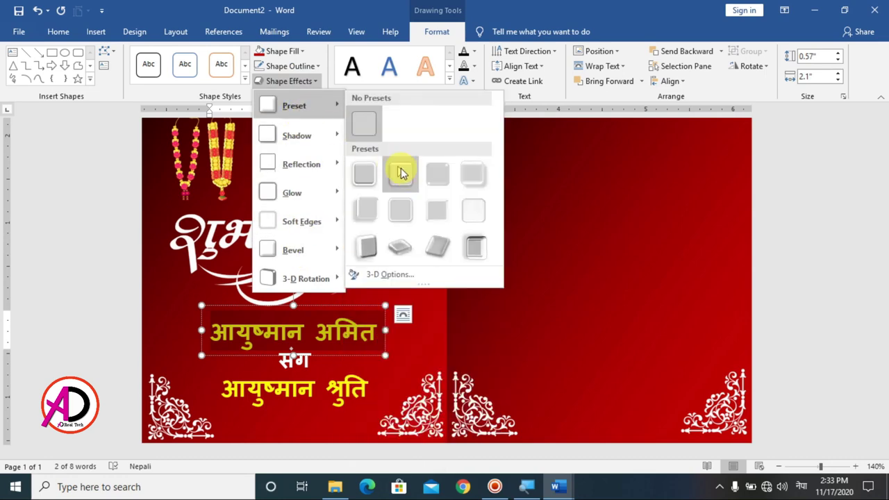
mouse_move(299, 105)
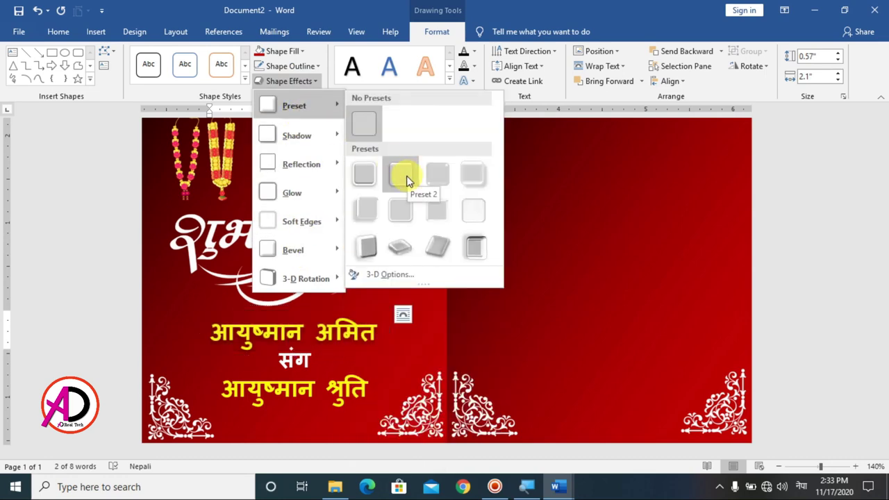
left_click(407, 181)
Step: Apply the same 3-D preset effect to the lower name text box
left_click(323, 394)
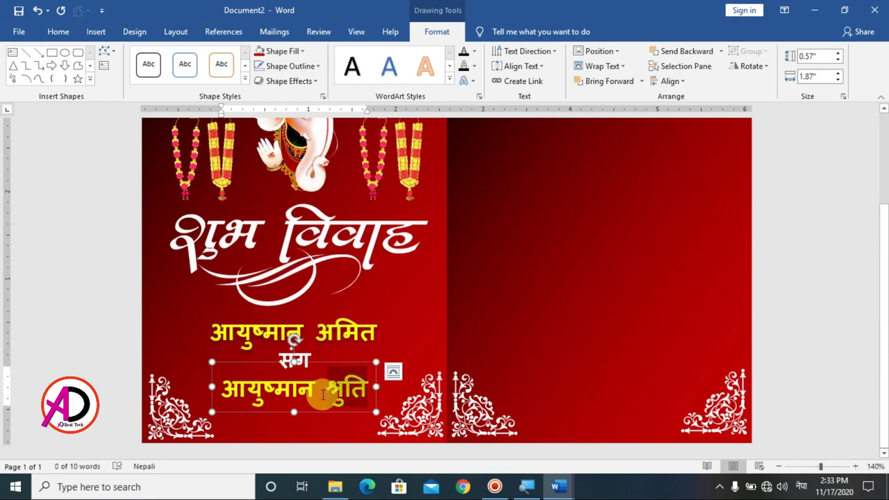
left_click(292, 80)
mouse_move(298, 106)
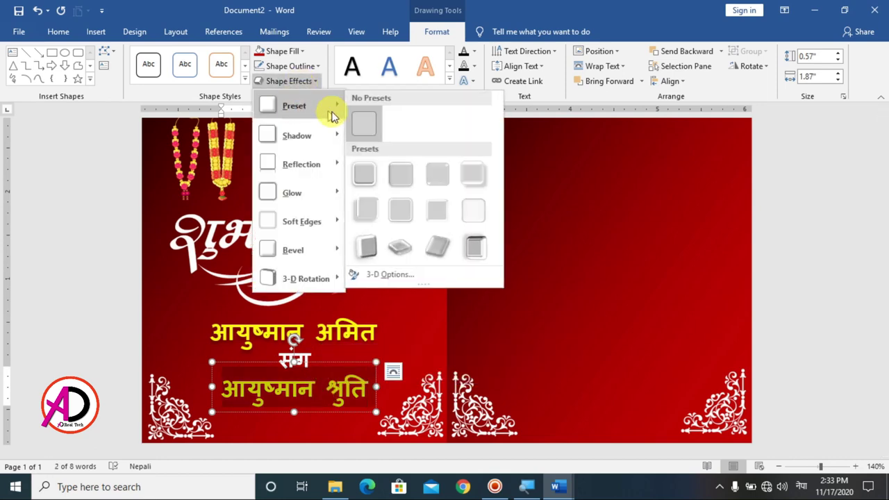
left_click(397, 177)
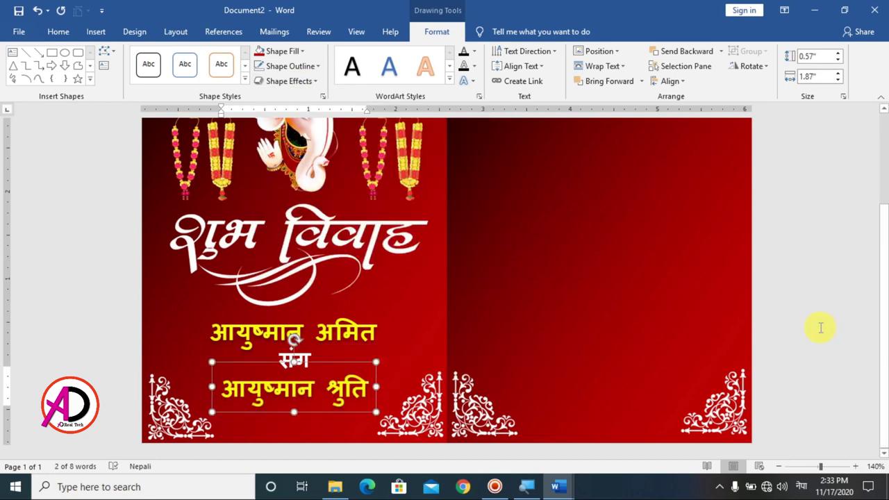
left_click(455, 331)
scroll(455, 332, "down", 5)
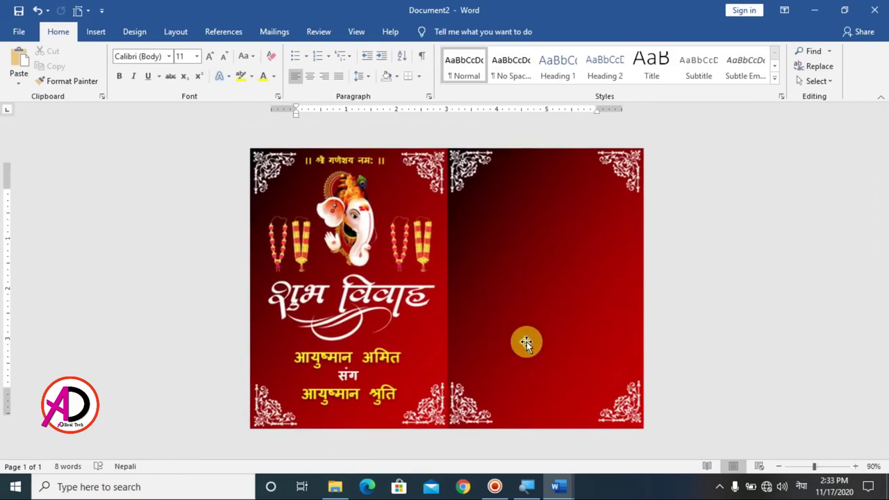
Step: Copy the invitation lines from the 'wedding text' document, then go back to Document2
left_click(557, 488)
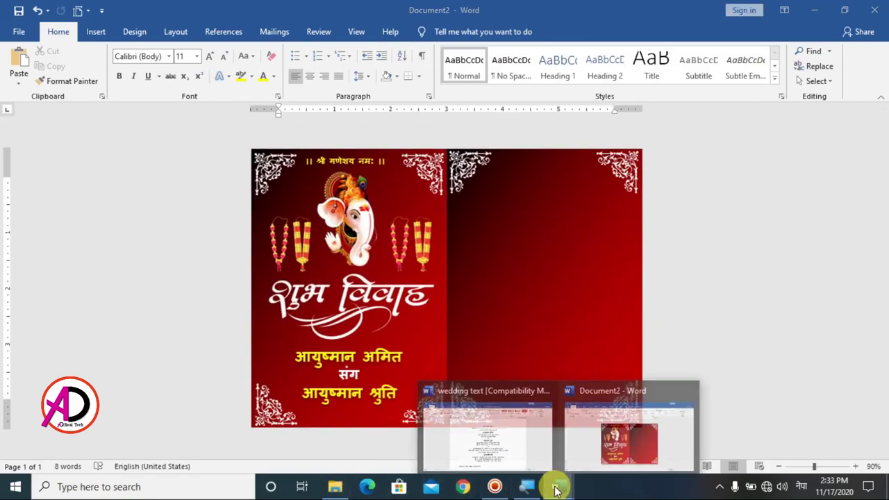
left_click(499, 445)
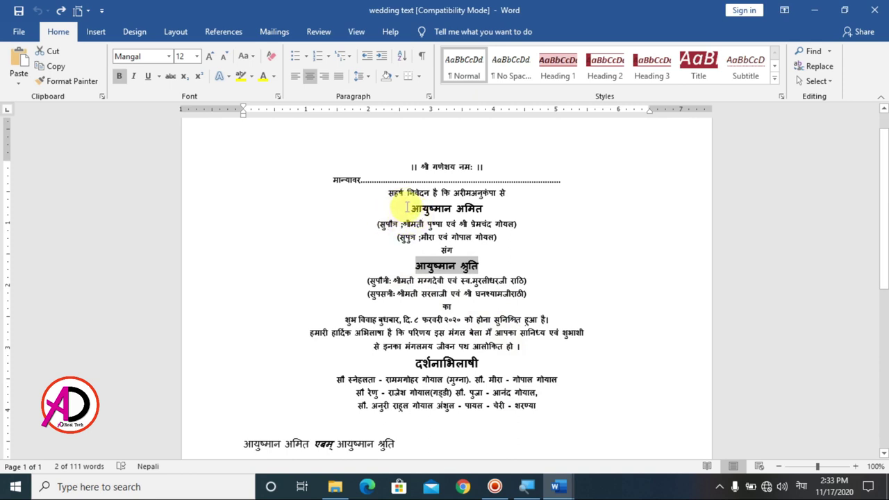
scroll(424, 226, "down", 1)
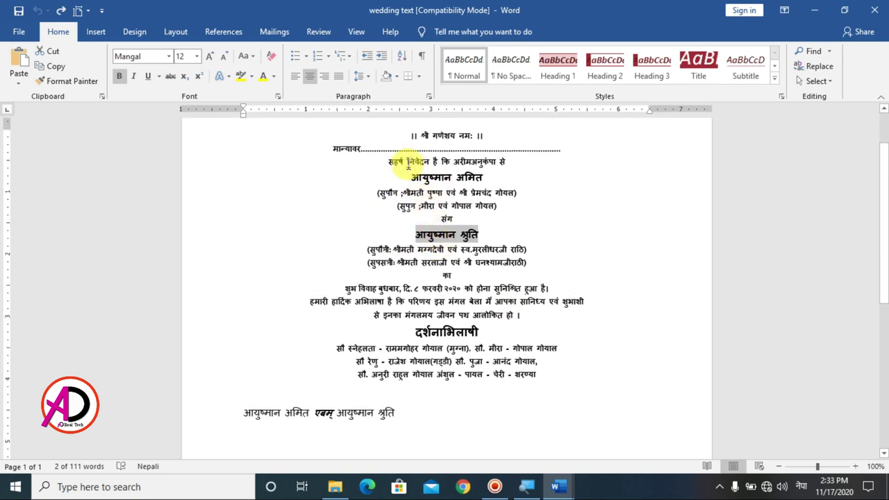
left_click_drag(413, 175, 535, 375)
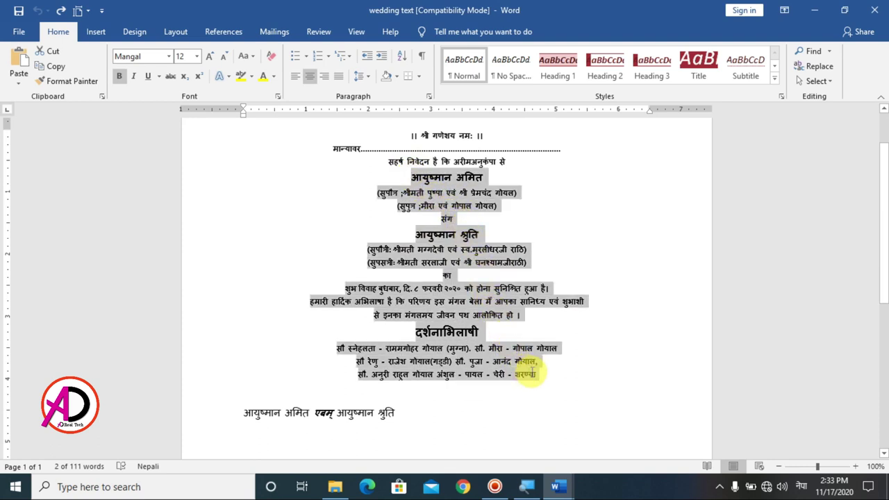
right_click(478, 330)
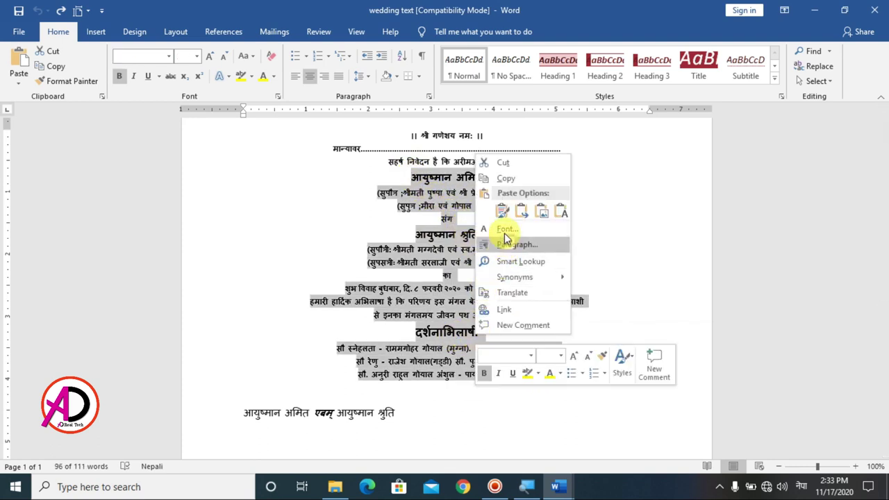
left_click(506, 178)
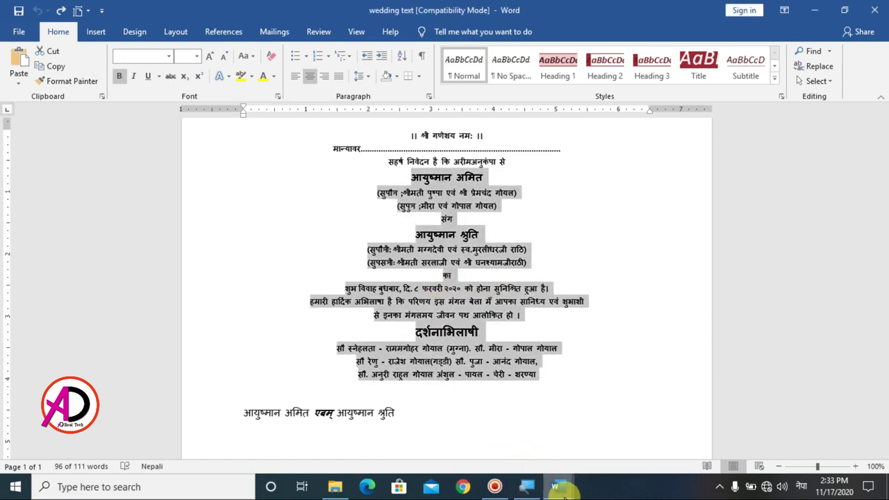
left_click(612, 445)
Step: Draw a text box spanning the right red panel
left_click(97, 32)
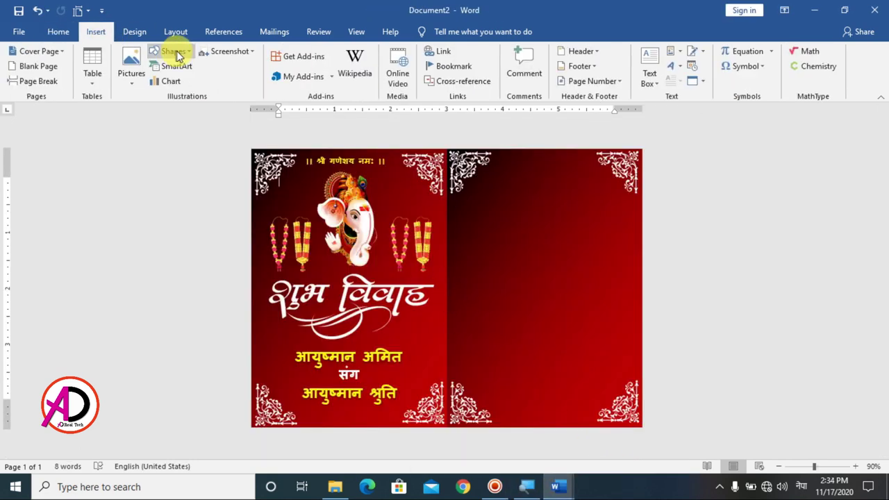
left_click(171, 56)
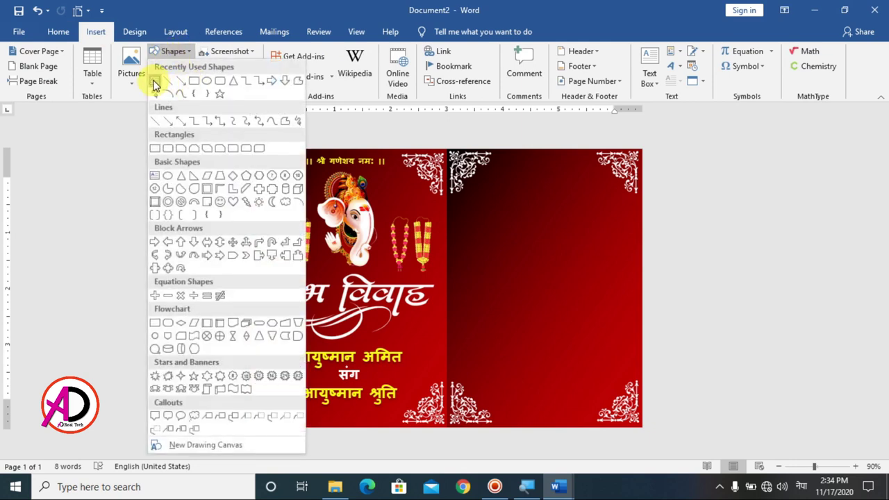
left_click(155, 85)
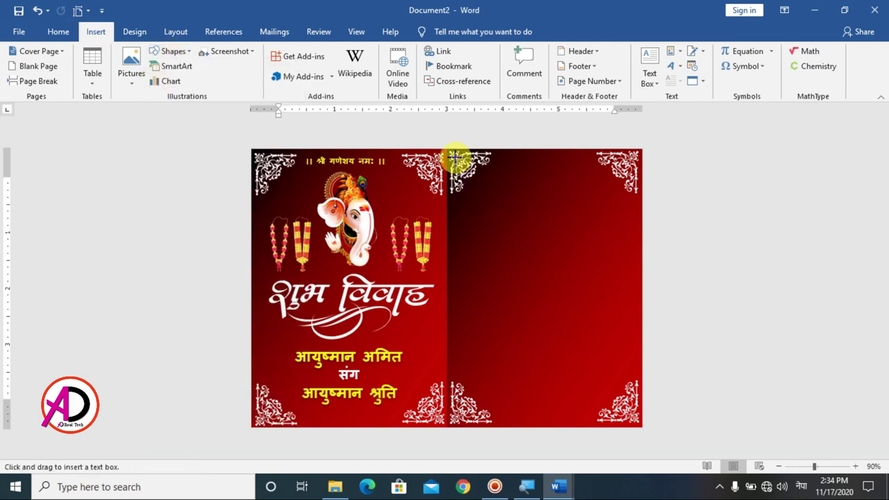
left_click_drag(455, 158, 627, 410)
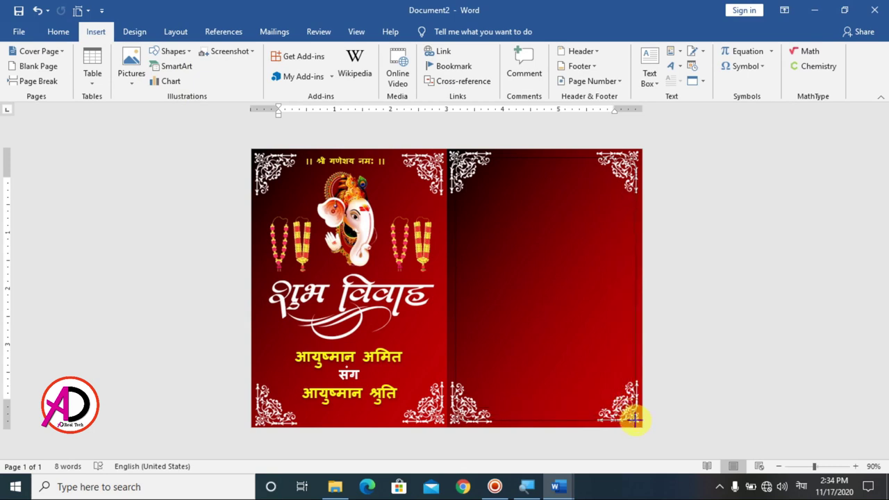
left_click_drag(634, 420, 636, 420)
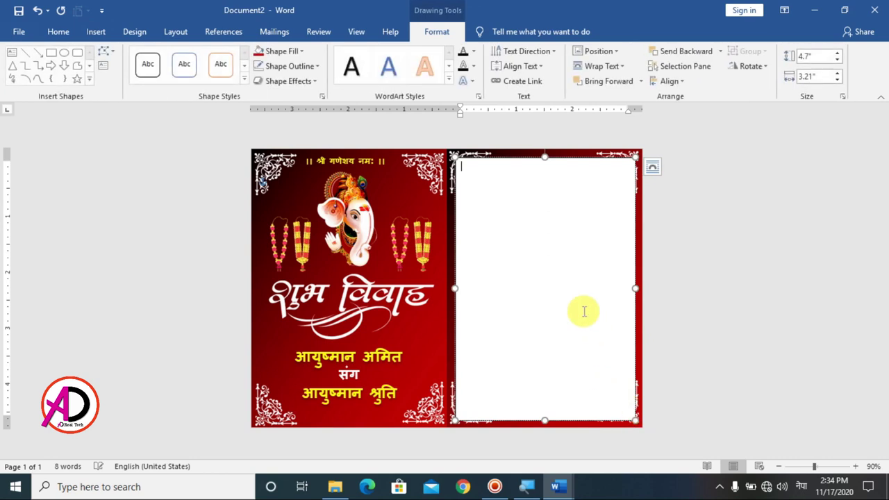
Step: Give the text box No Fill and a white outline, and send it behind the corner ornaments
left_click(281, 55)
left_click(311, 170)
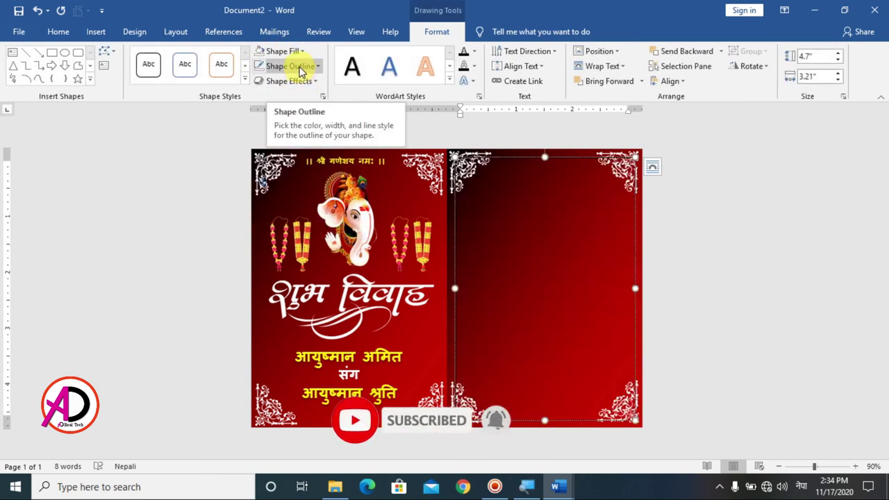
left_click(301, 69)
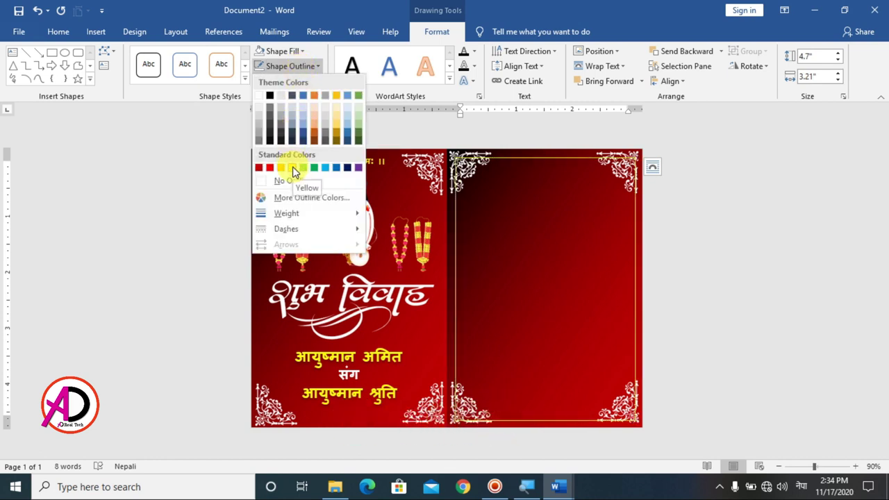
left_click(264, 96)
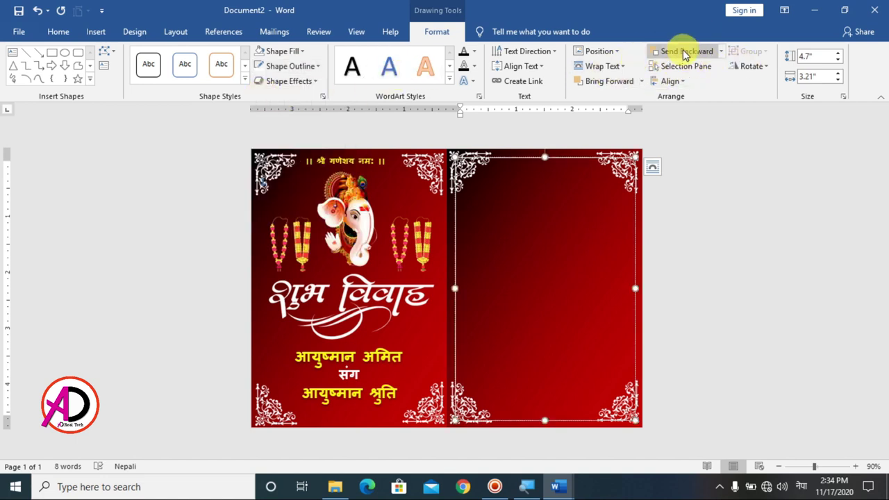
left_click(685, 52)
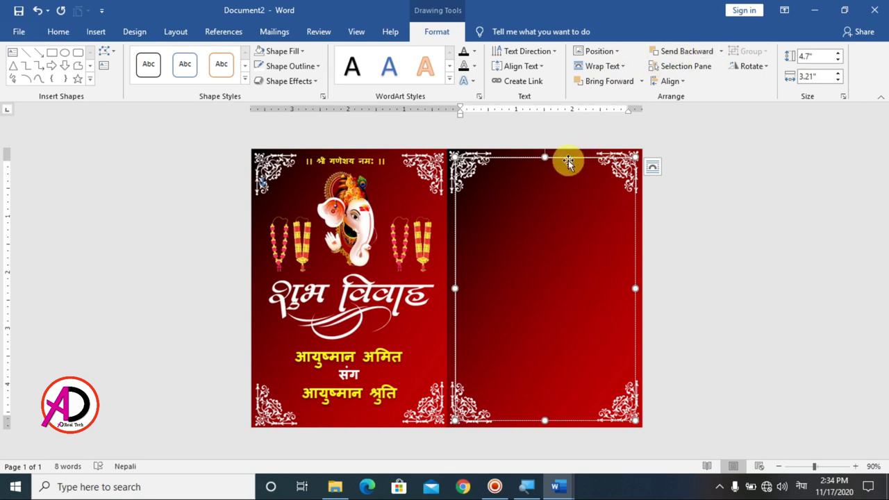
left_click(568, 159)
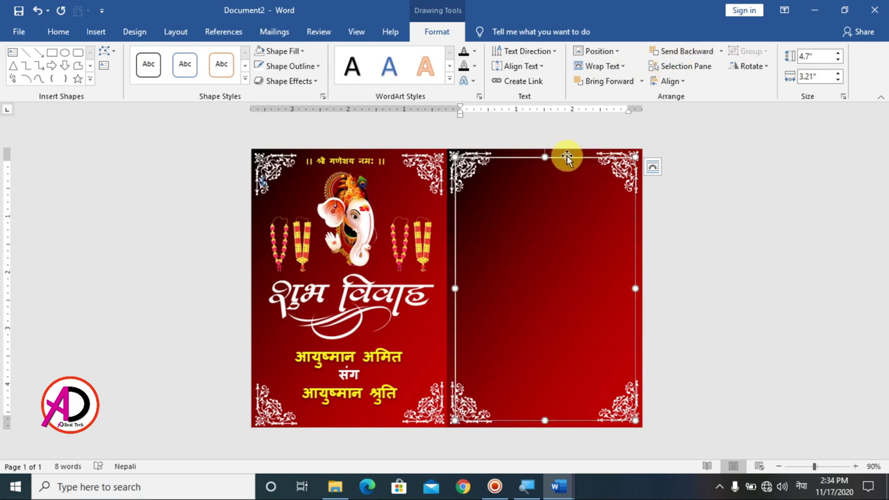
left_click(707, 56)
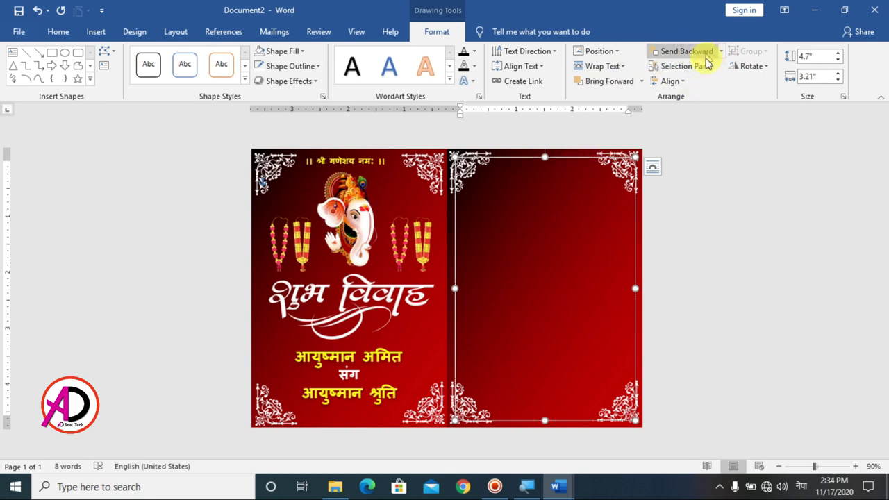
left_click(701, 221)
left_click(562, 265)
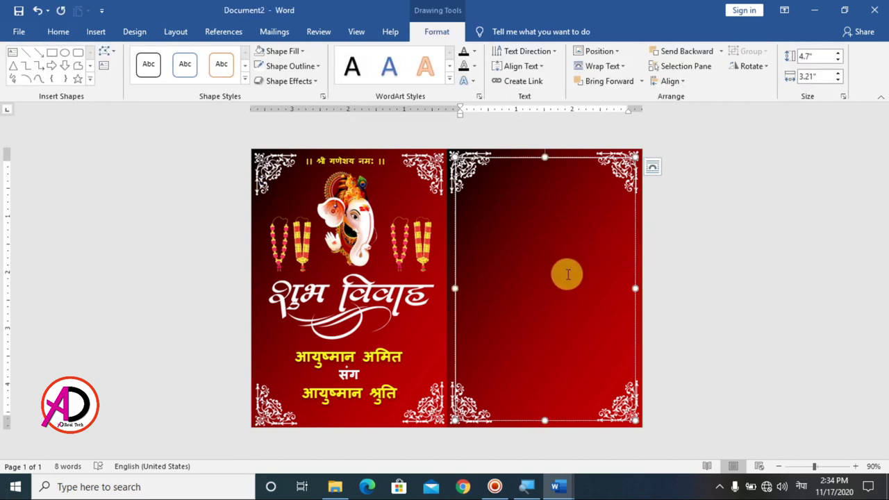
left_click(61, 32)
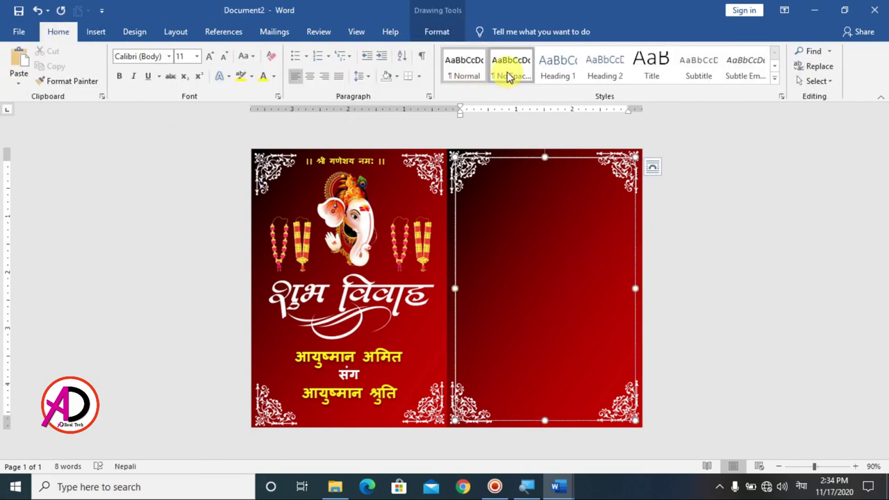
Step: Paste the invitation text into the box, add a blank line at the top, and colour it white
left_click(20, 64)
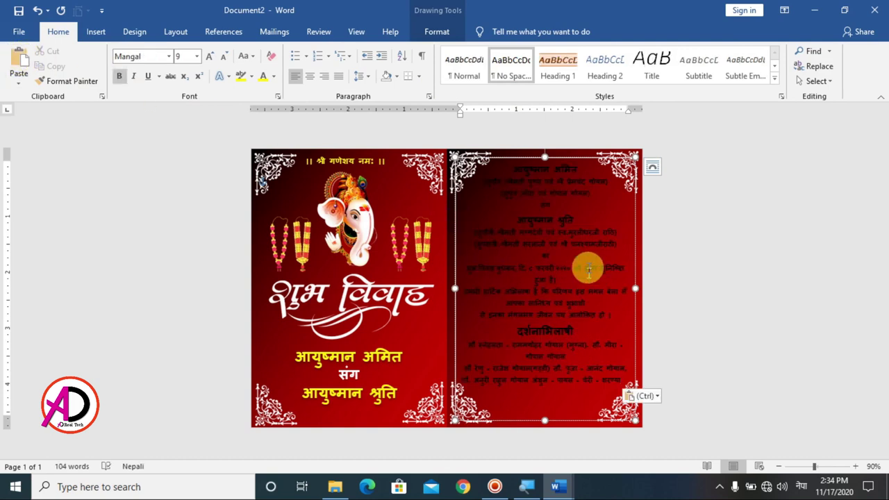
left_click(516, 169)
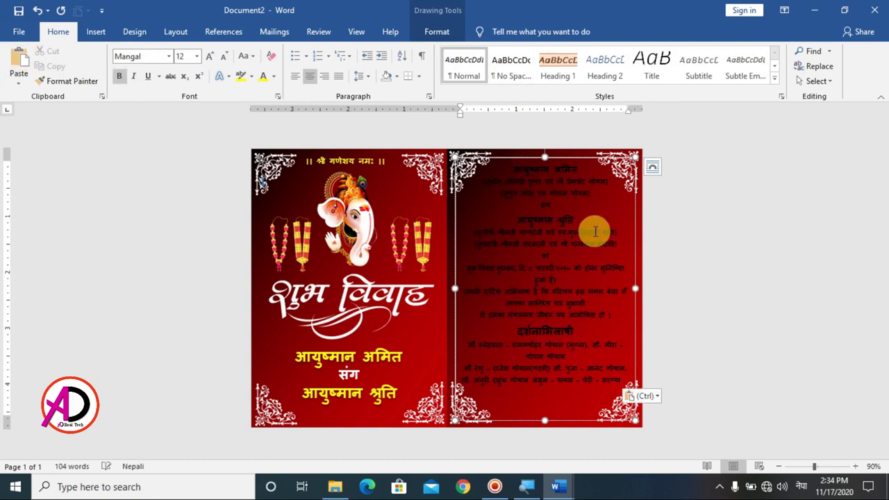
key("Return")
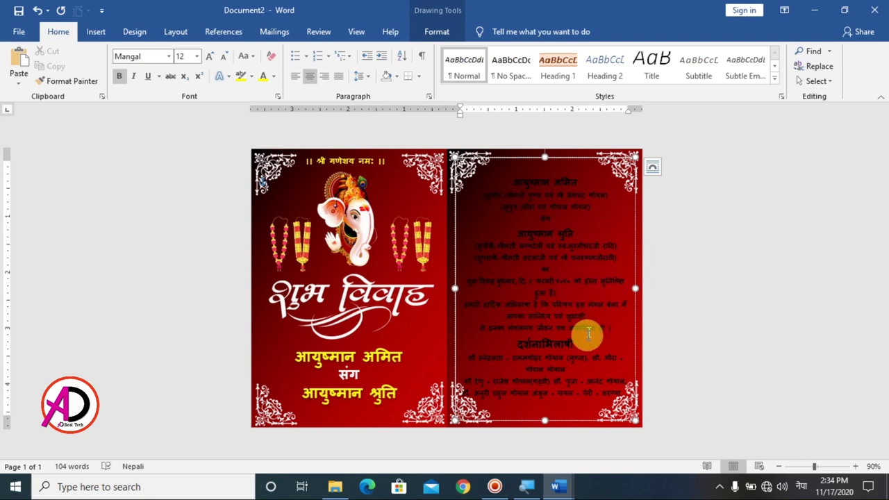
left_click(597, 391, "shift")
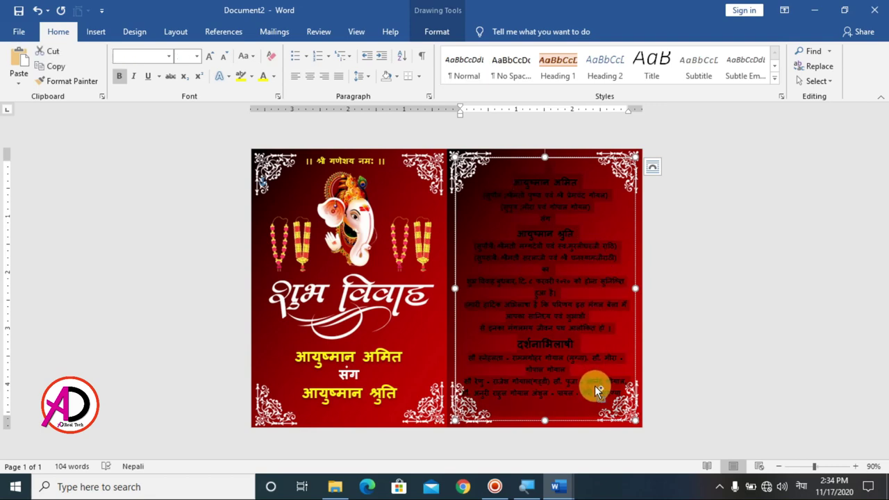
left_click(275, 78)
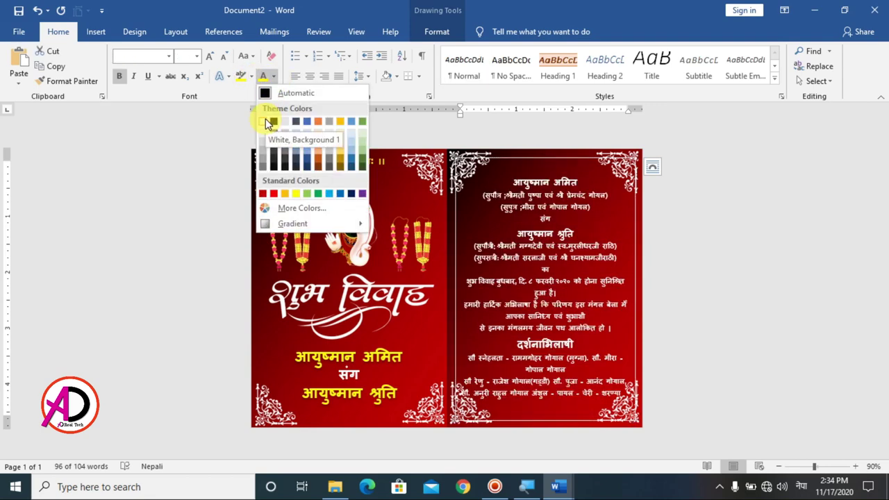
left_click(271, 123)
left_click(618, 267)
left_click(649, 293)
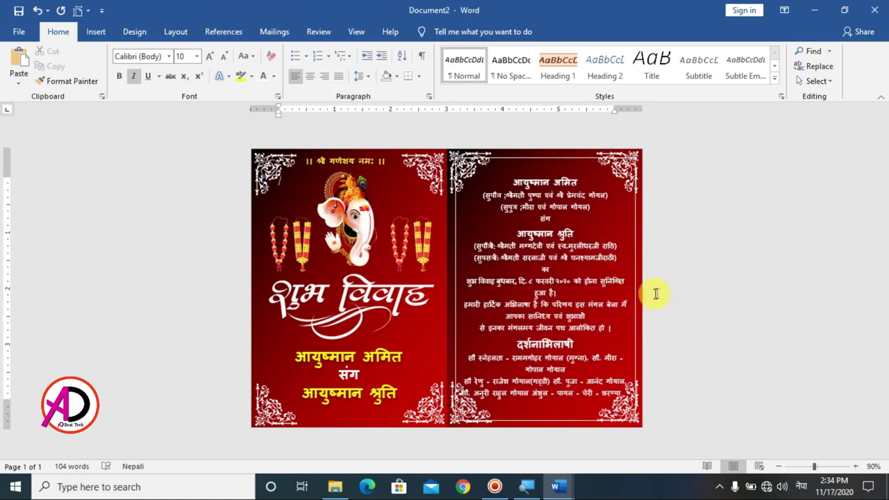
scroll(637, 293, "up", 3)
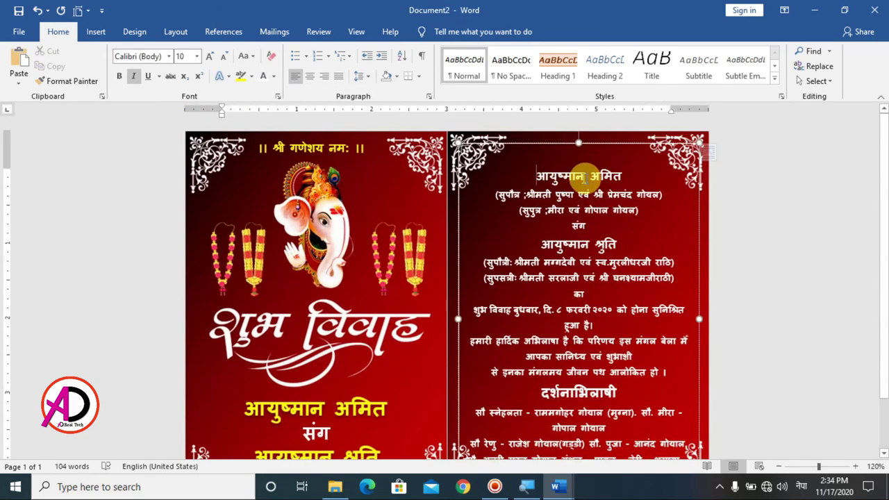
Step: Colour the आयुष्मान अमित and आयुष्मान श्रुति headings yellow
left_click(614, 178)
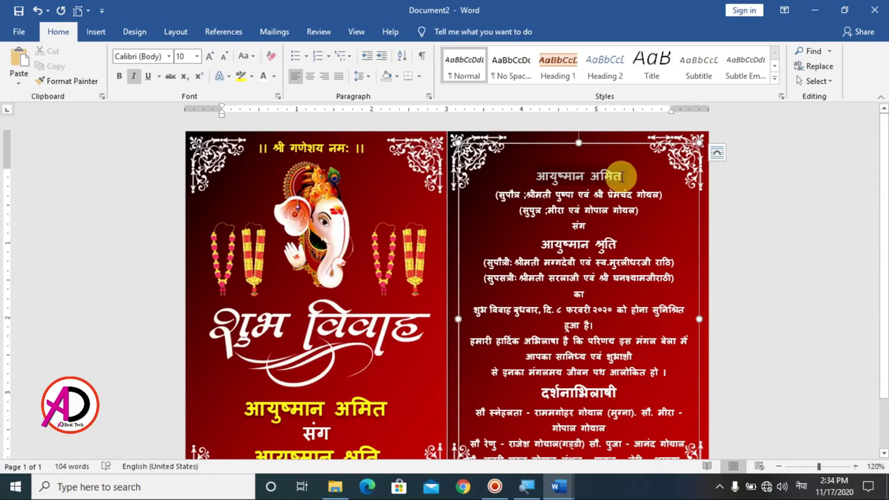
triple_click(622, 177)
left_click(274, 76)
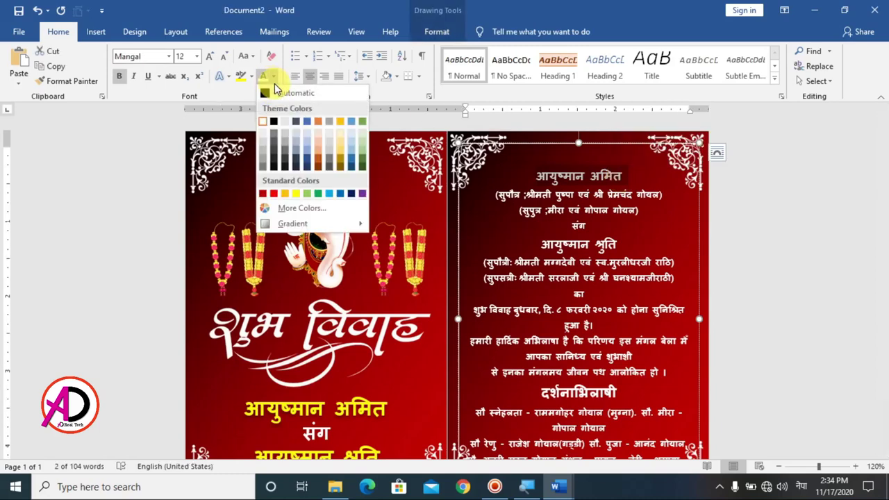
left_click(295, 194)
left_click_drag(542, 245, 614, 243)
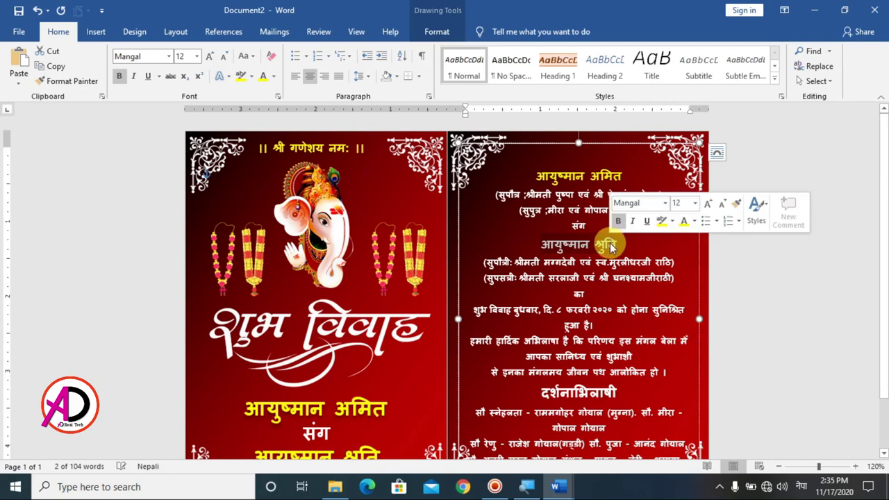
left_click(263, 76)
left_click(601, 301)
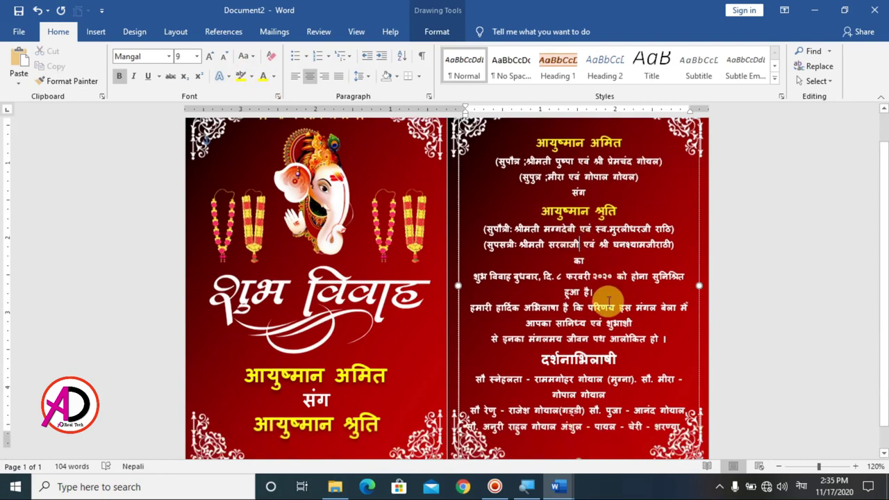
scroll(598, 306, "down", 2)
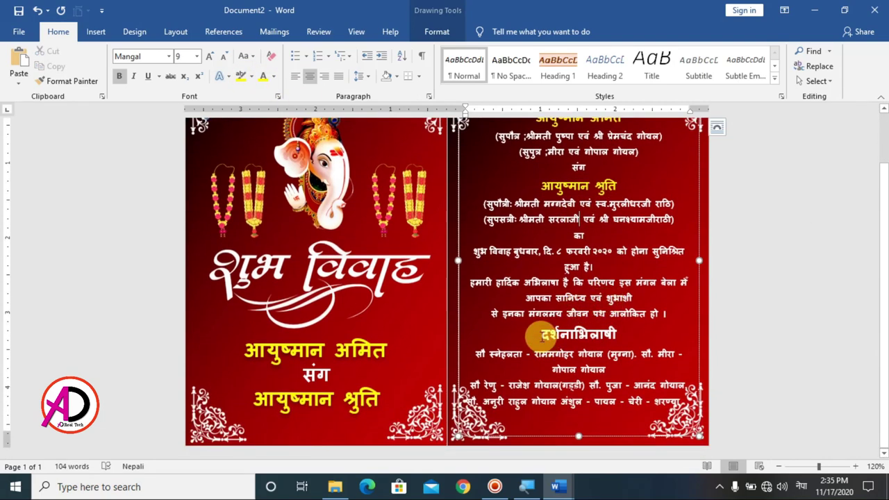
Step: Colour the दर्शनाभिलाषी heading yellow, then select the wedding date and wishes lines
left_click_drag(541, 336, 621, 334)
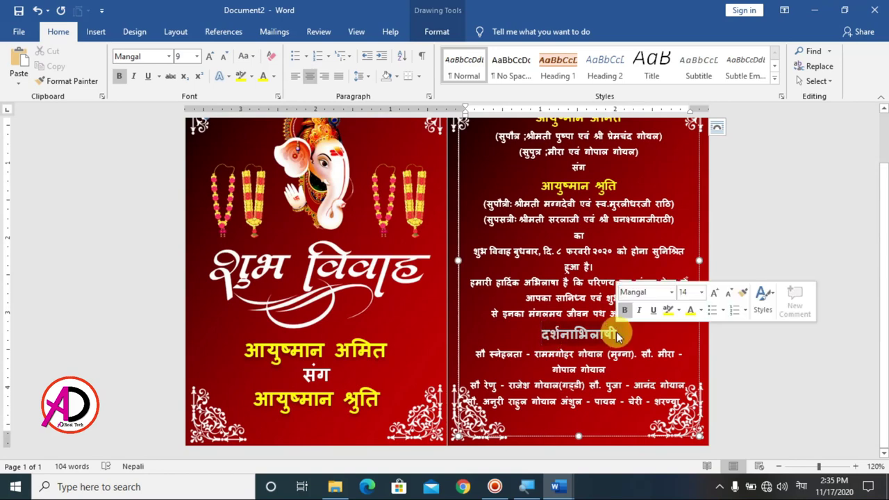
left_click(263, 76)
left_click(608, 353)
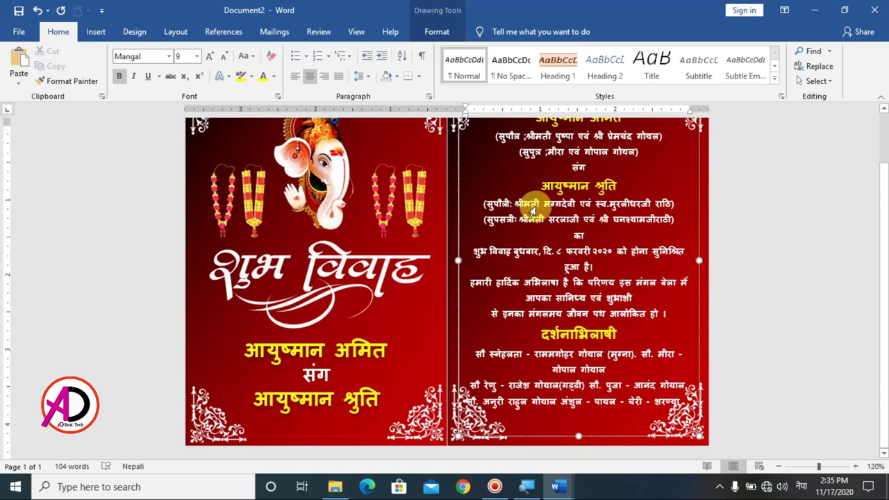
scroll(537, 206, "up", 1)
scroll(550, 272, "up", 1)
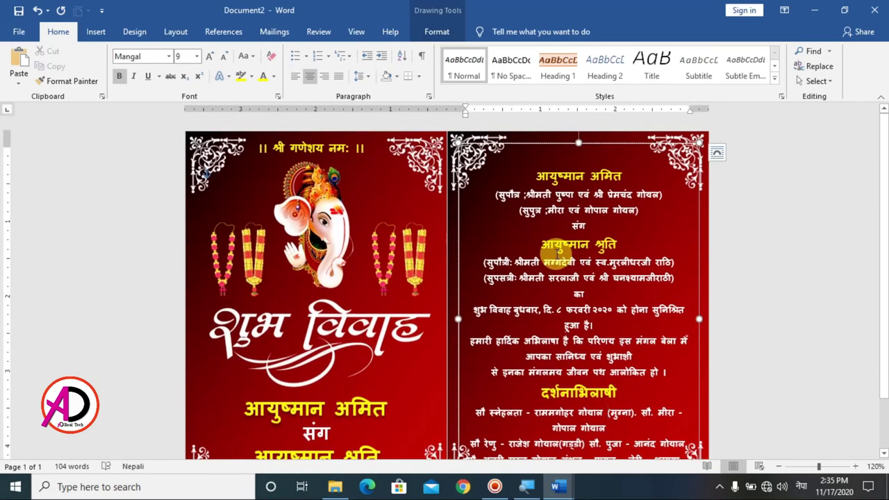
scroll(548, 278, "down", 2)
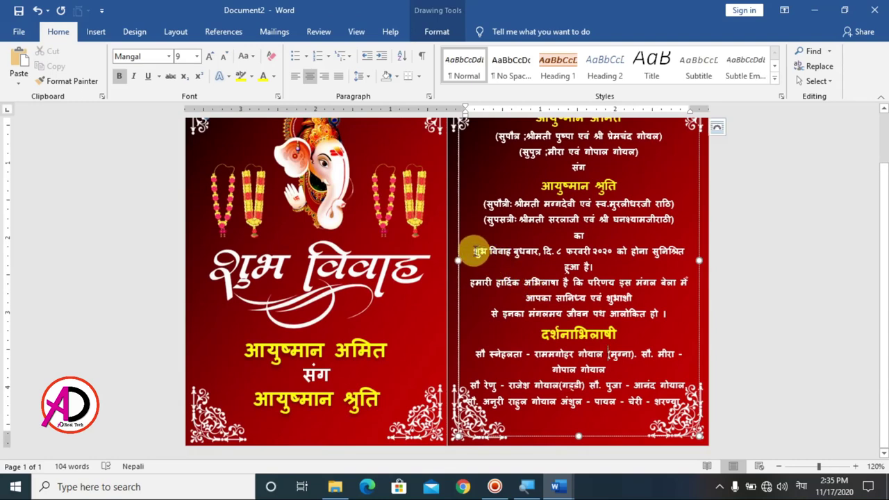
left_click_drag(473, 252, 617, 270)
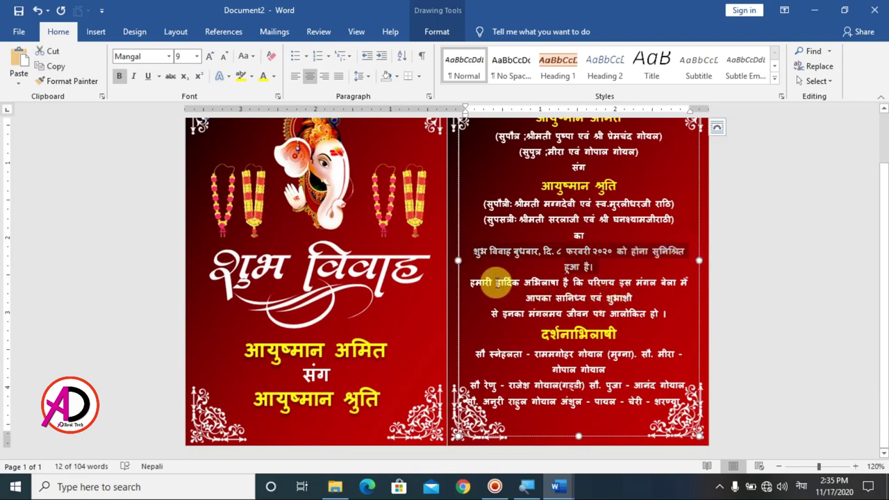
mouse_move(481, 281)
left_mouse_down()
mouse_move(632, 297)
mouse_move(471, 282)
left_mouse_up()
Step: Widen the invitation text box to the left and up, then centre its last line with Ctrl+E
left_click(759, 285)
scroll(760, 285, "down", 2)
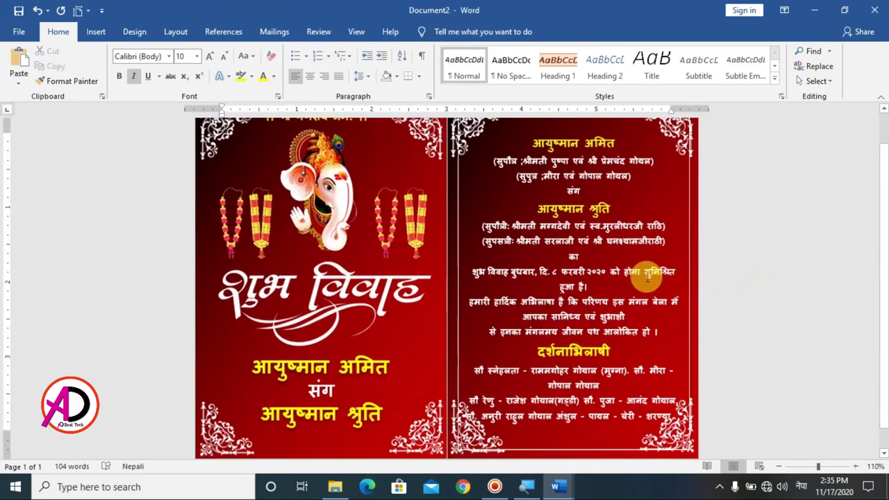
left_click(626, 278)
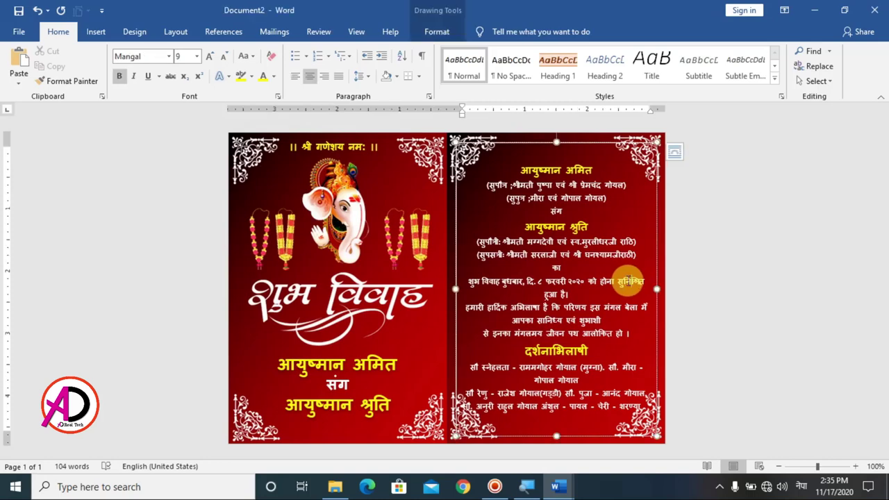
scroll(628, 285, "down", 2)
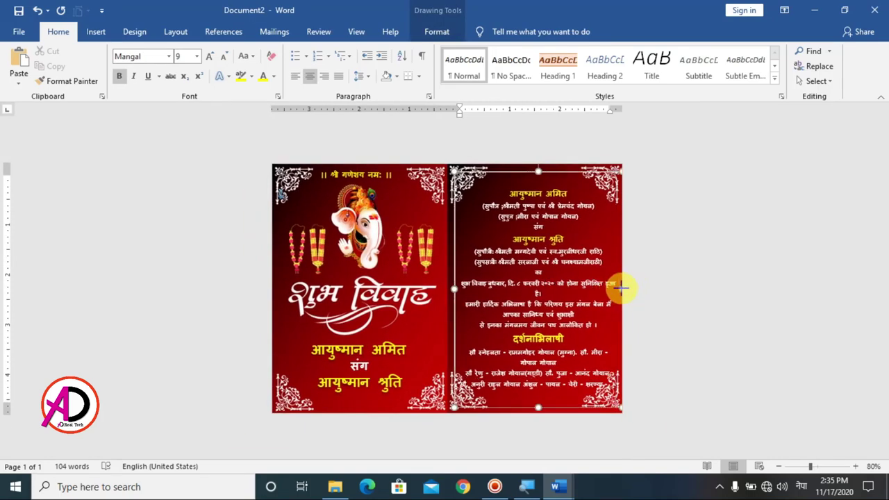
left_click_drag(454, 289, 449, 292)
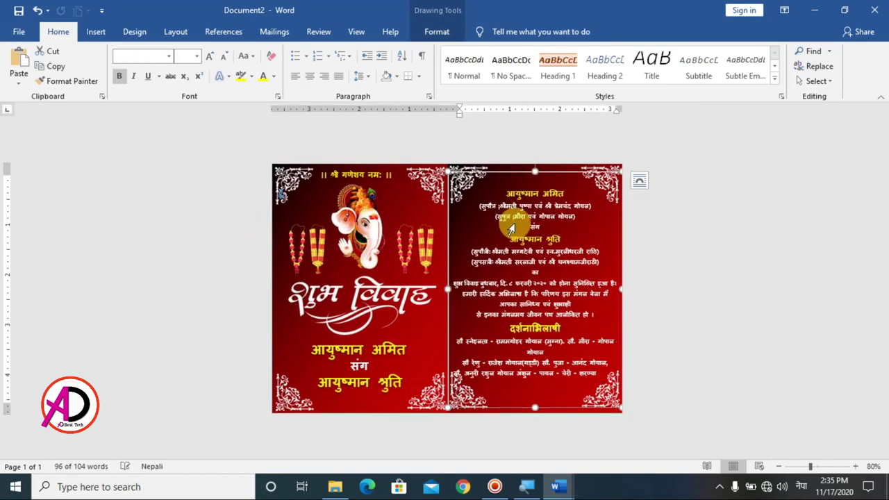
left_click_drag(534, 171, 532, 164)
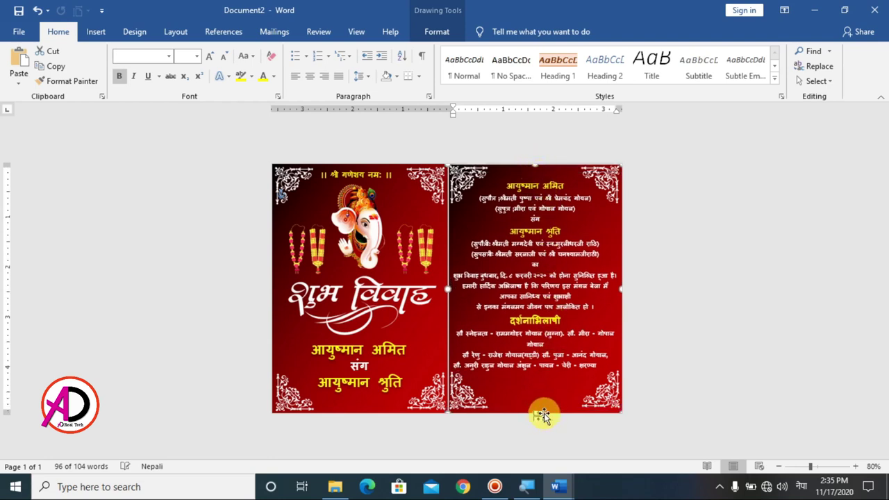
left_click(644, 343)
scroll(536, 320, "up", 2)
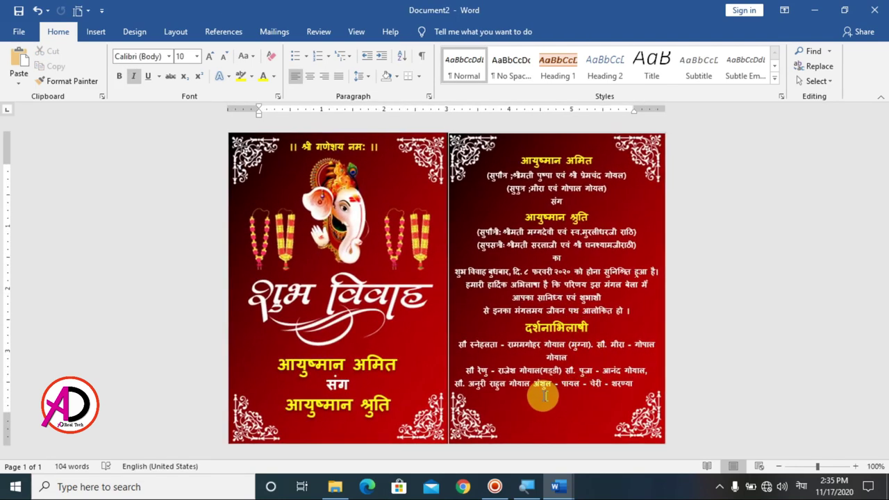
left_click(544, 396)
key("ctrl+e")
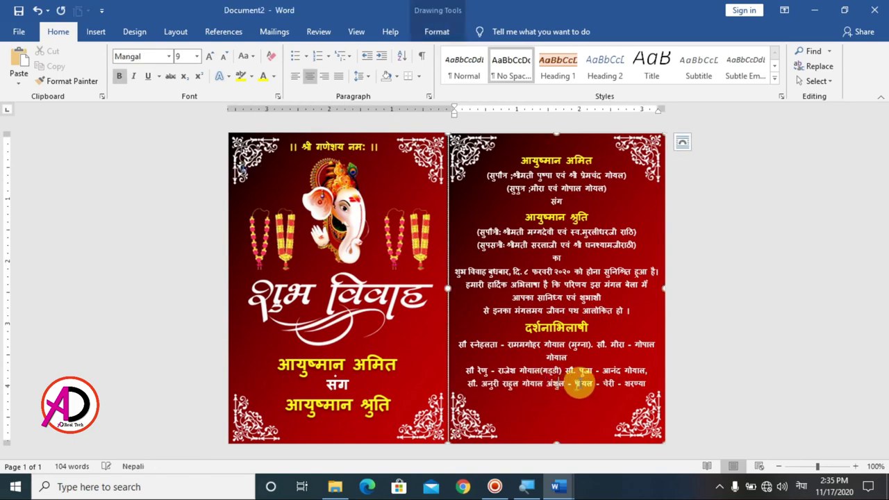
Step: Shrink the सौ स्नेहलता paragraph to one line and test spacing before सौ रेणु
left_click(466, 371)
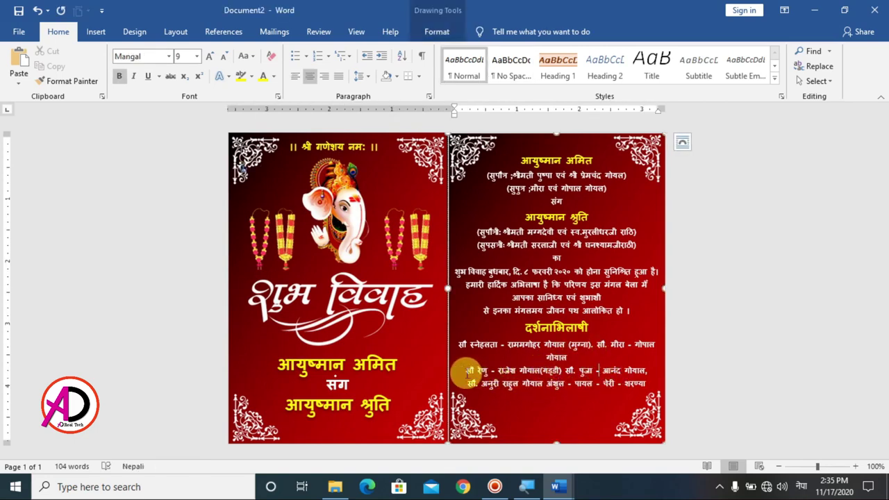
key("Return")
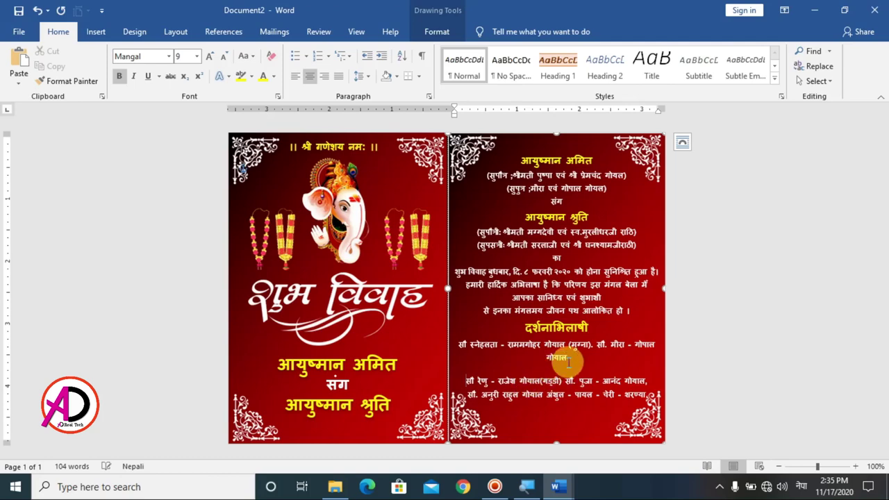
triple_click(467, 343)
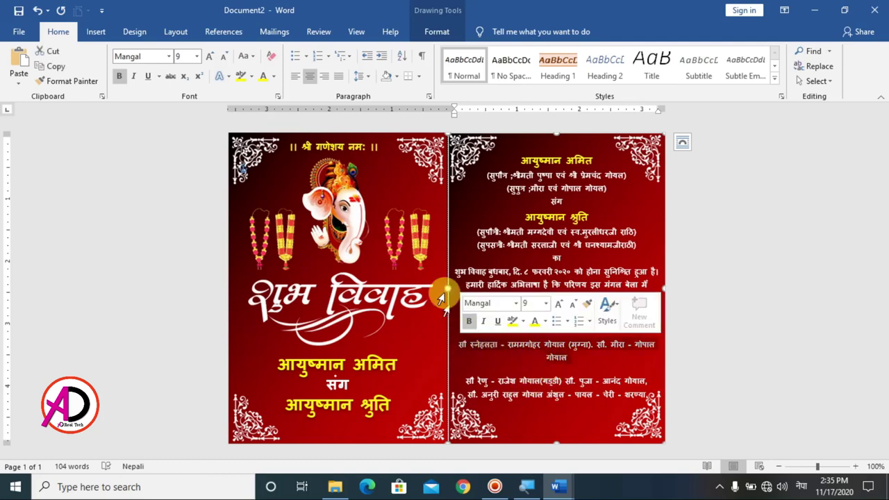
left_click(225, 60)
left_click(584, 364)
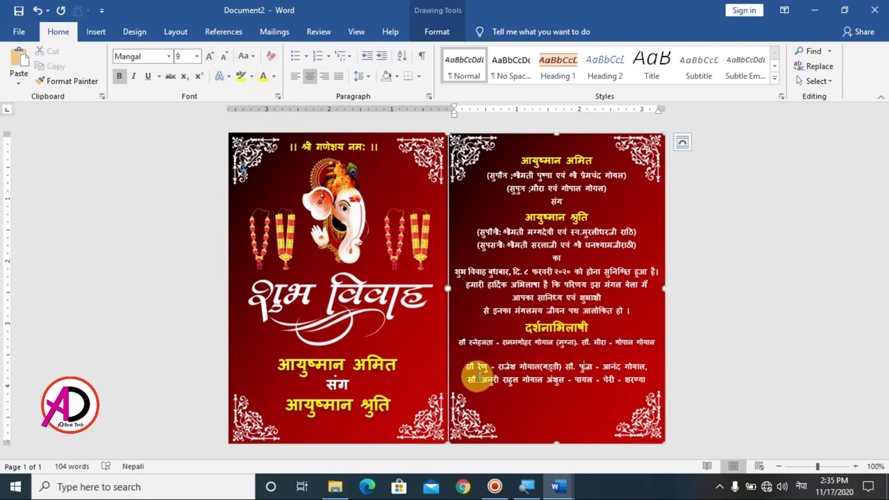
left_click(465, 367)
key("Return")
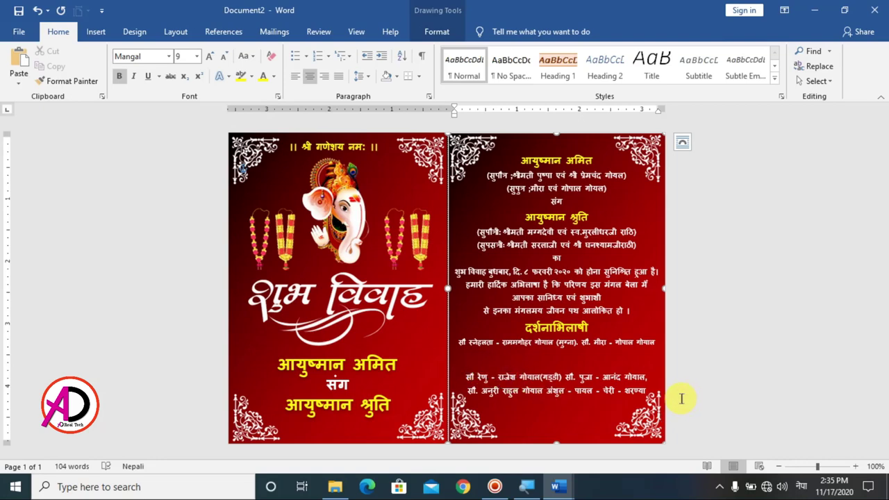
key("BackSpace")
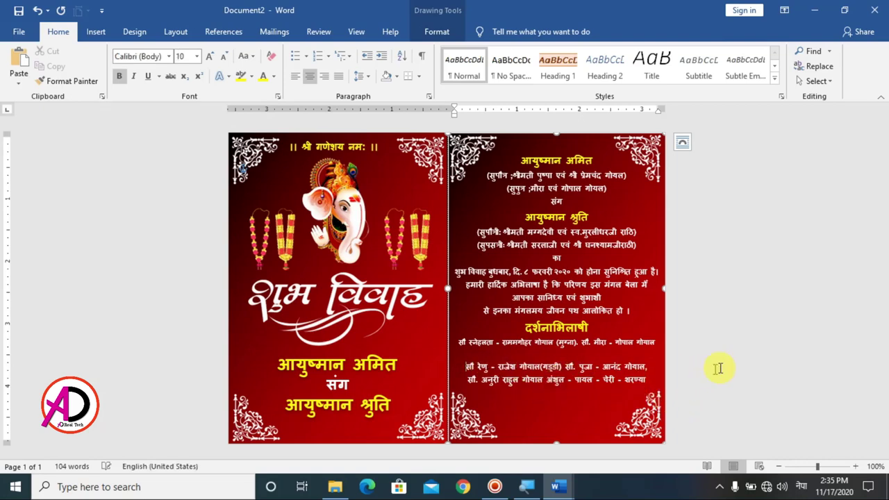
Step: Tidy the blank lines around दर्शनाभिलाषी and सौ रेणु, then switch to the wedding text document
left_click(526, 327)
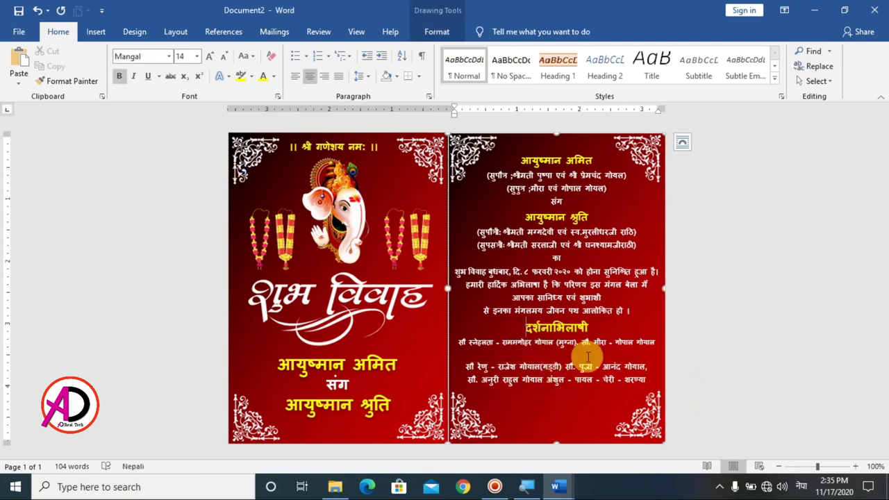
key("Return")
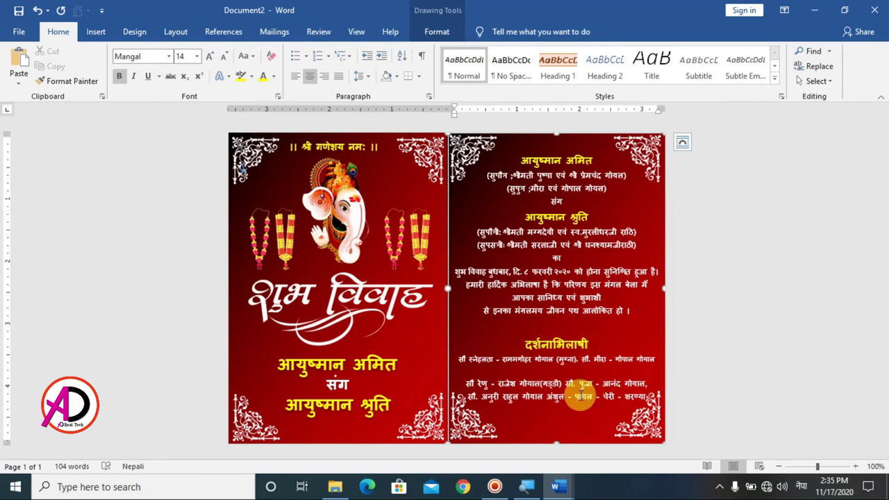
key("Return")
key("BackSpace")
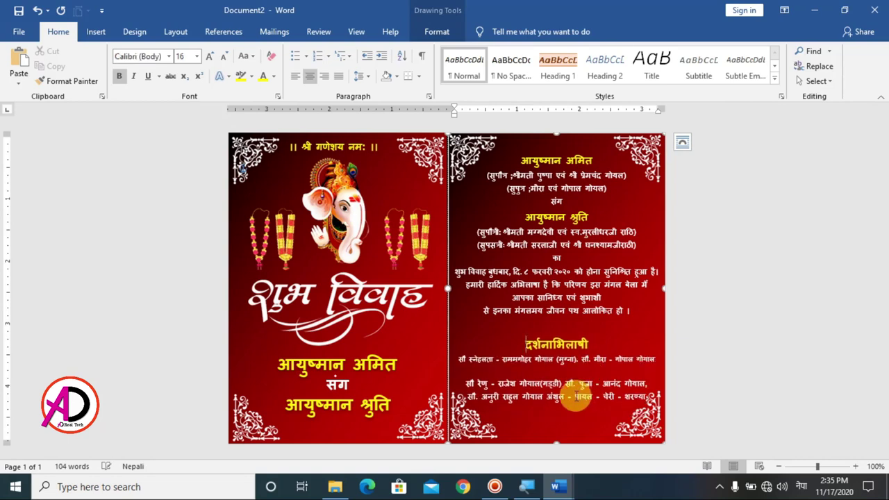
left_click(460, 385)
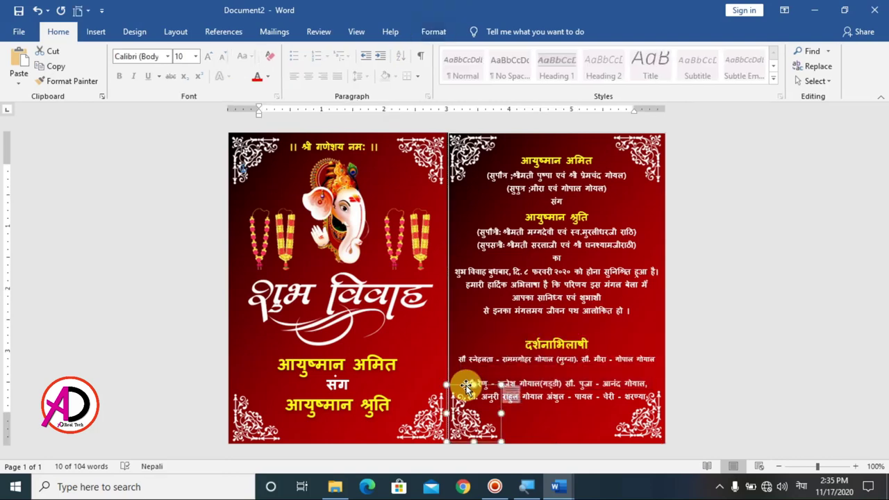
left_click(521, 383)
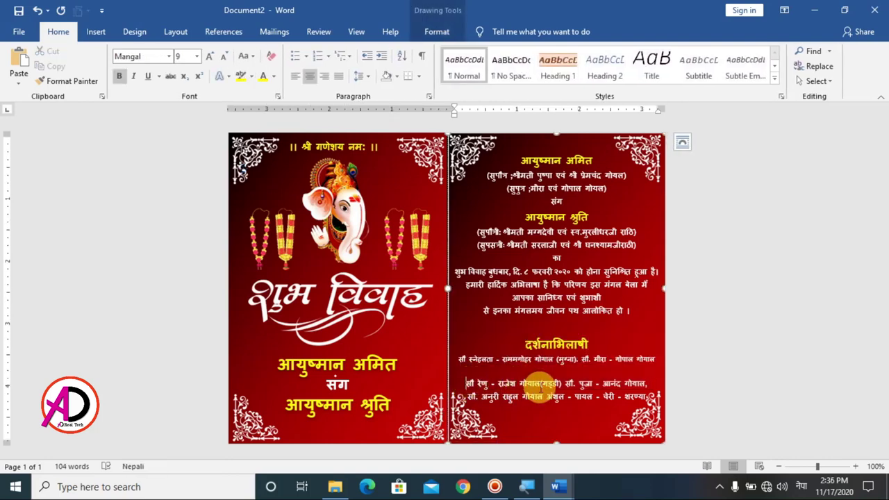
key("BackSpace")
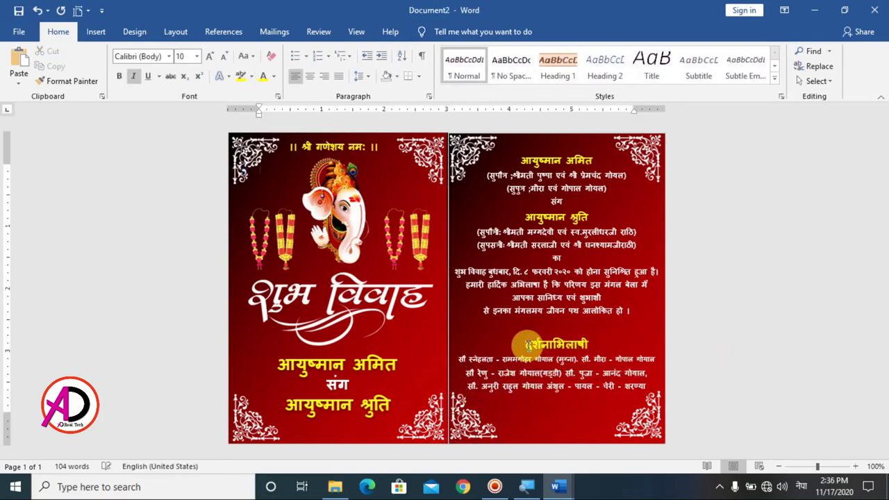
left_click(529, 343)
key("Return")
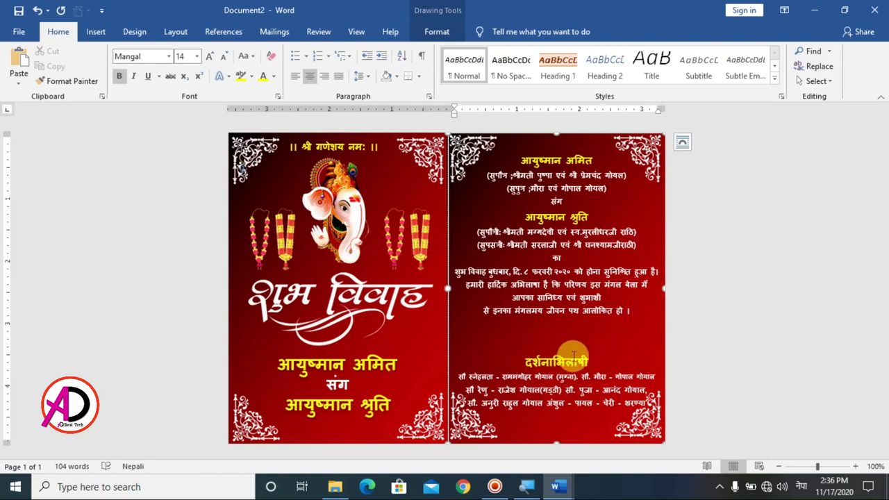
key("BackSpace")
left_click(750, 338)
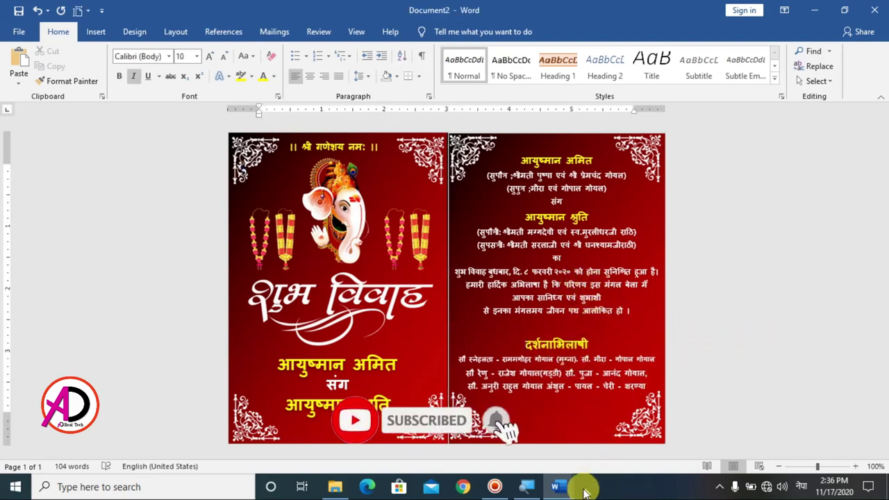
mouse_move(556, 487)
left_click(512, 451)
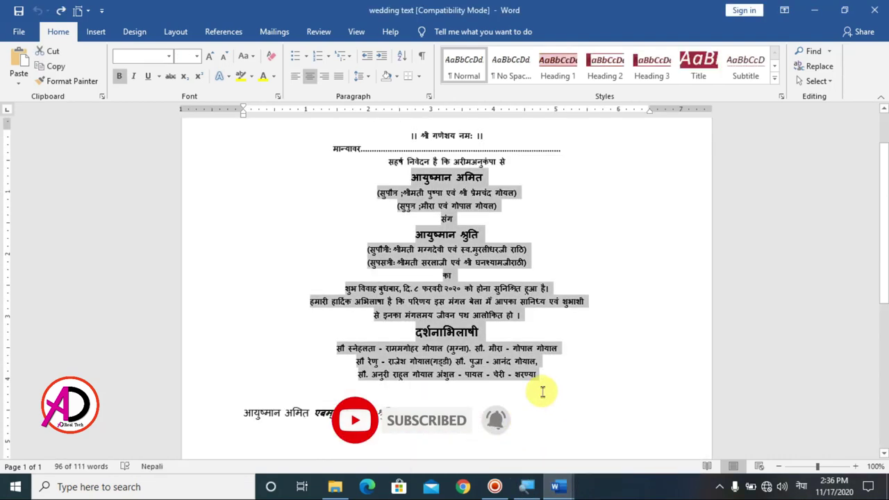
Step: Back in Document2, set the right panel text box's outline to No Outline
left_click(585, 367)
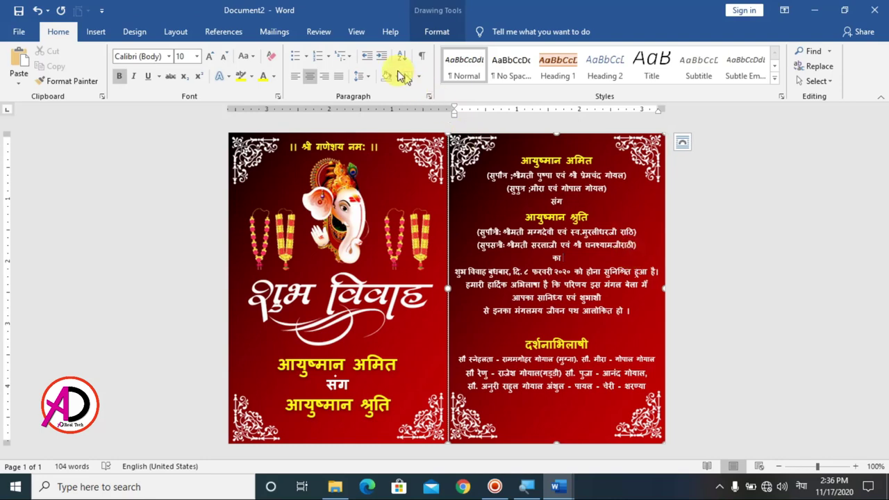
left_click(443, 32)
left_click(300, 67)
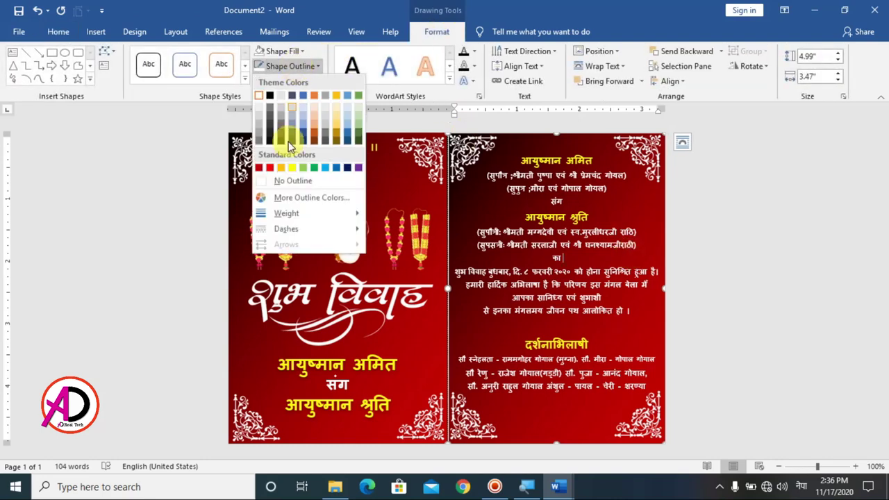
left_click(294, 178)
left_click(624, 327)
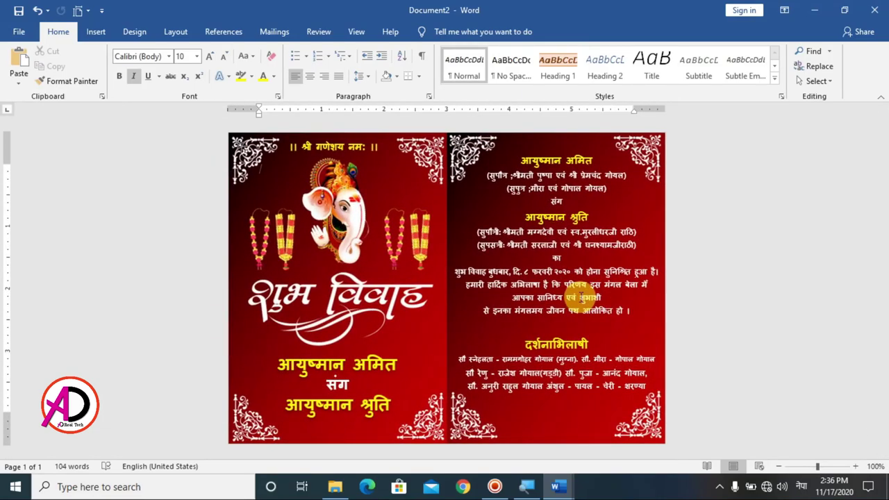
Step: Draw a horizontal line above दर्शनाभिलाषी, colour it white and set its weight to 1½ pt
scroll(582, 297, "up", 1, "ctrl")
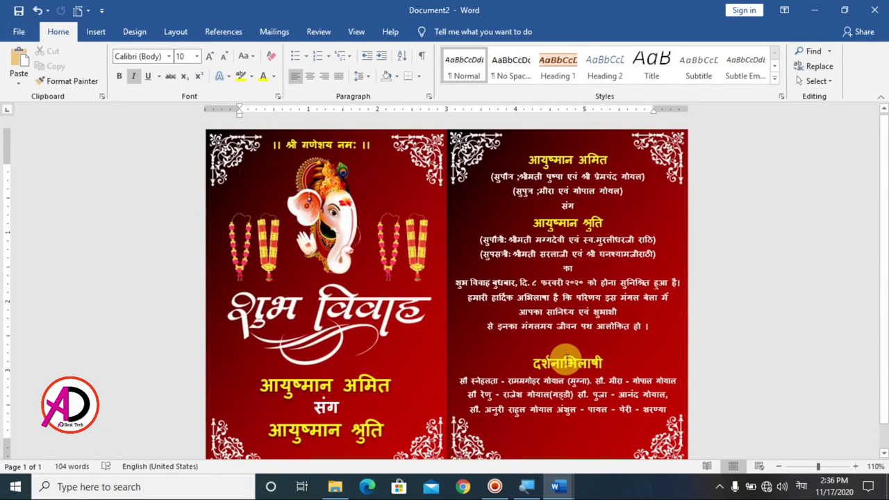
left_click(96, 32)
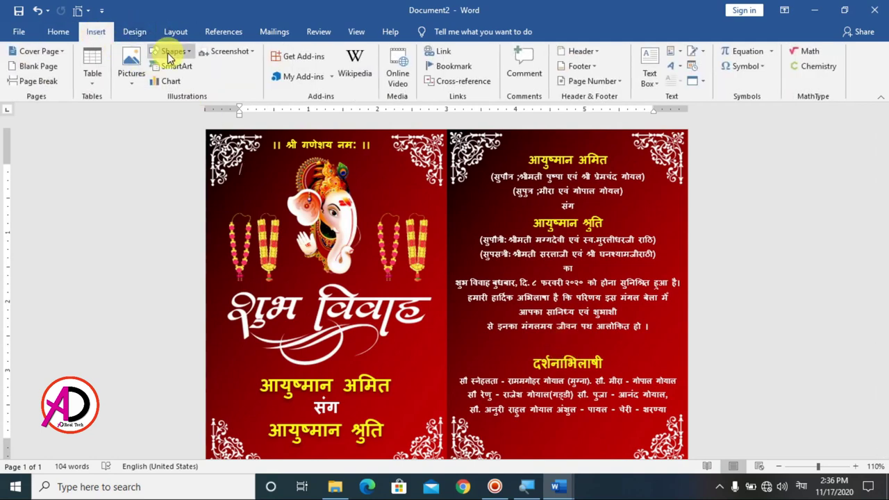
left_click(169, 52)
left_click(172, 83)
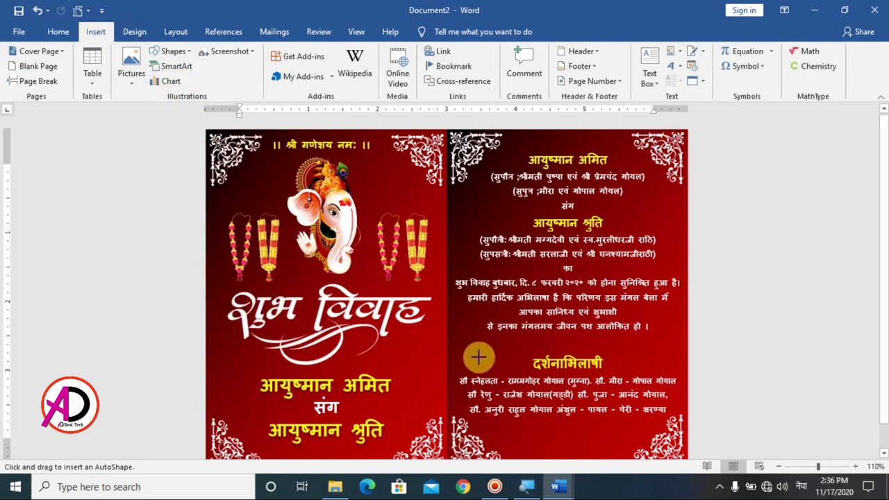
mouse_move(469, 345)
left_mouse_down()
mouse_move(562, 341)
mouse_move(646, 357)
left_mouse_up()
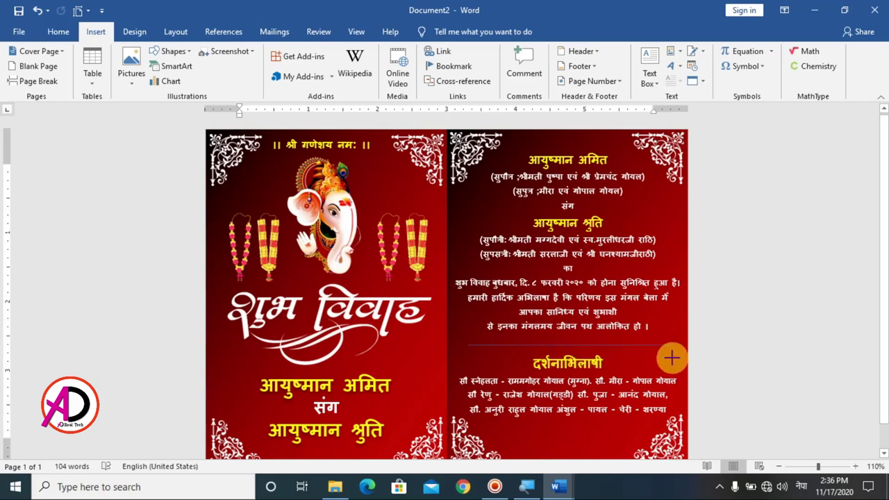
left_click(299, 69)
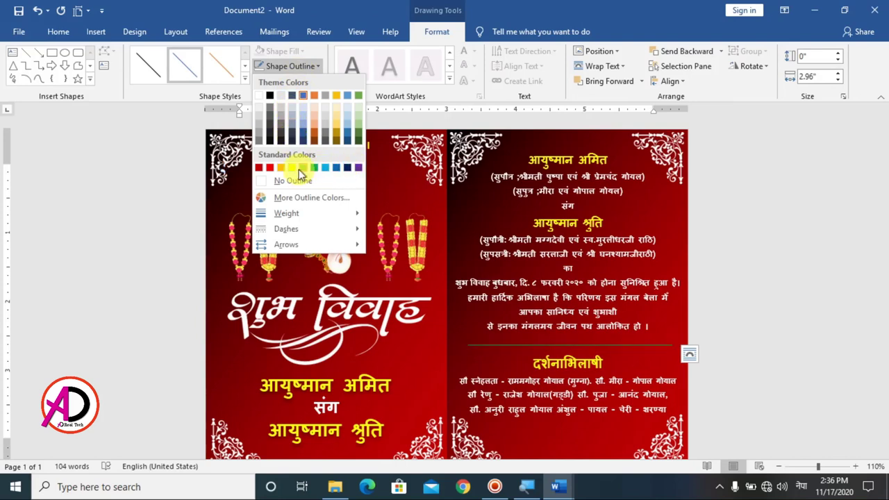
left_click(259, 98)
mouse_move(286, 214)
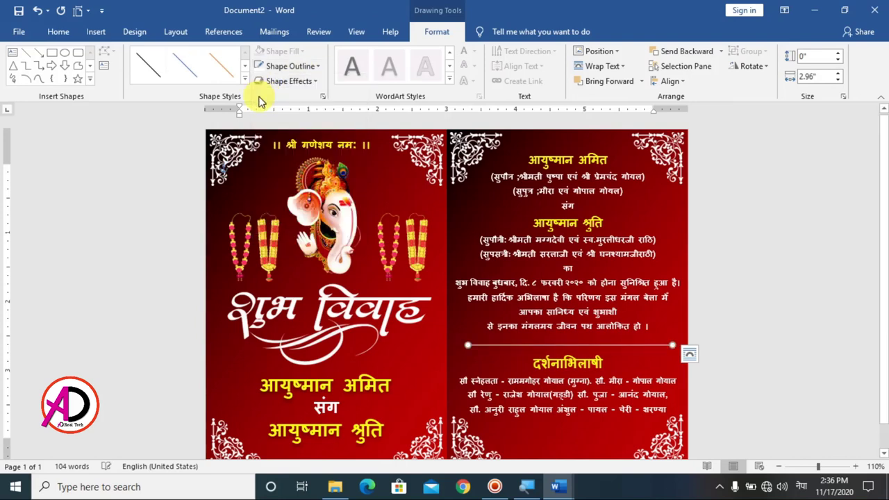
left_click(295, 66)
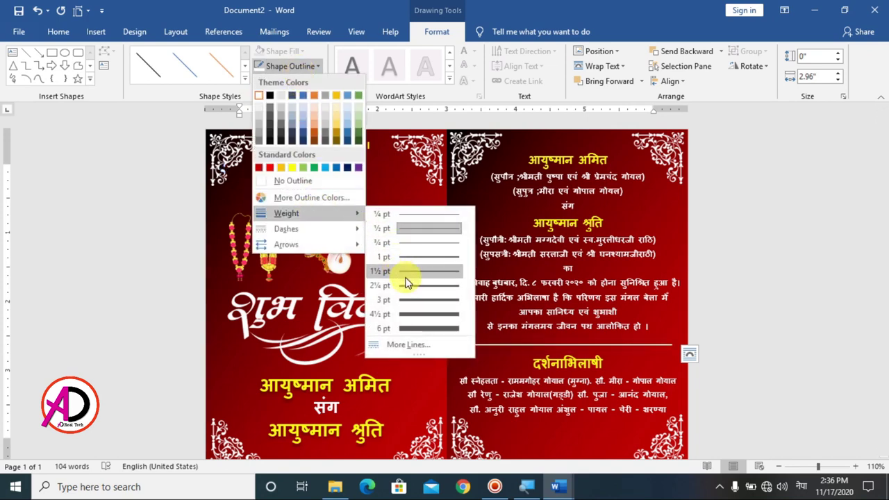
left_click(406, 273)
left_click(750, 335)
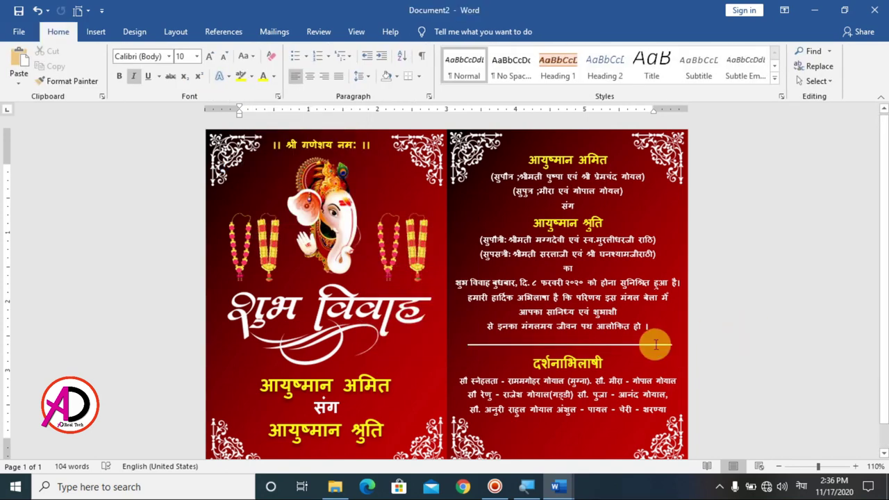
left_click(655, 346)
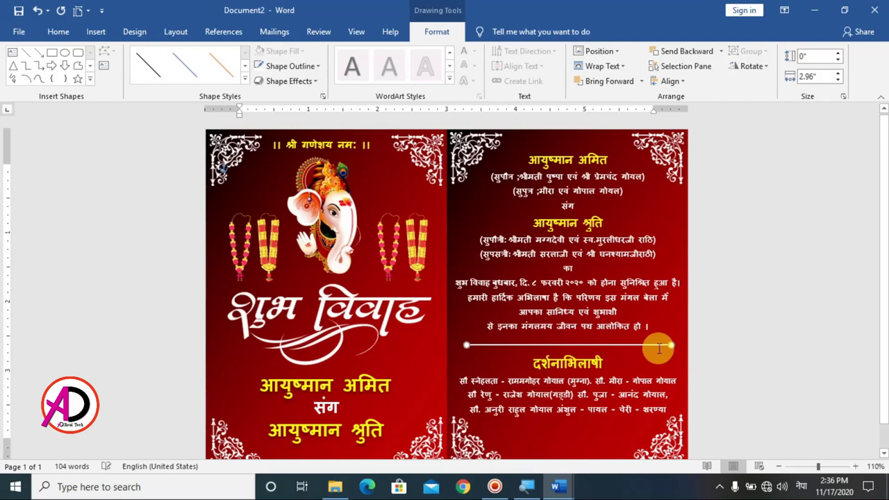
Step: Inspect the white divider line on the right panel, then deselect it
left_click(753, 343)
scroll(618, 308, "down", 2, "ctrl")
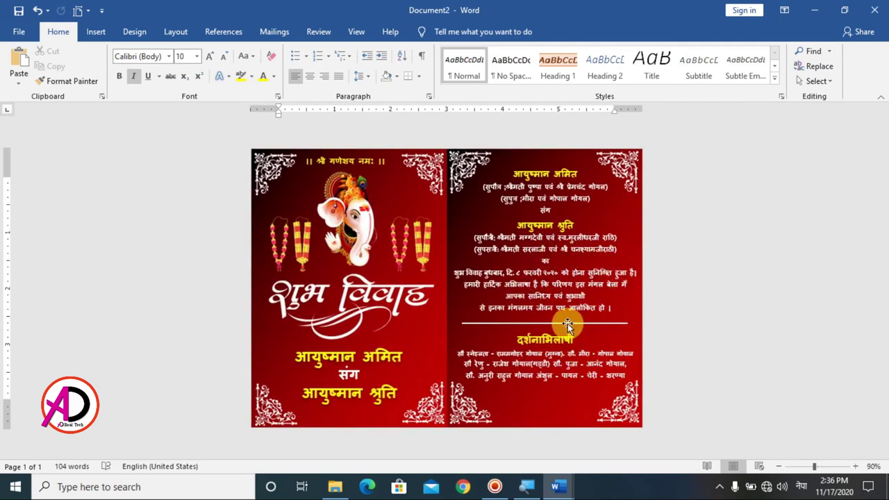
left_click(568, 324)
scroll(556, 330, "up", 4)
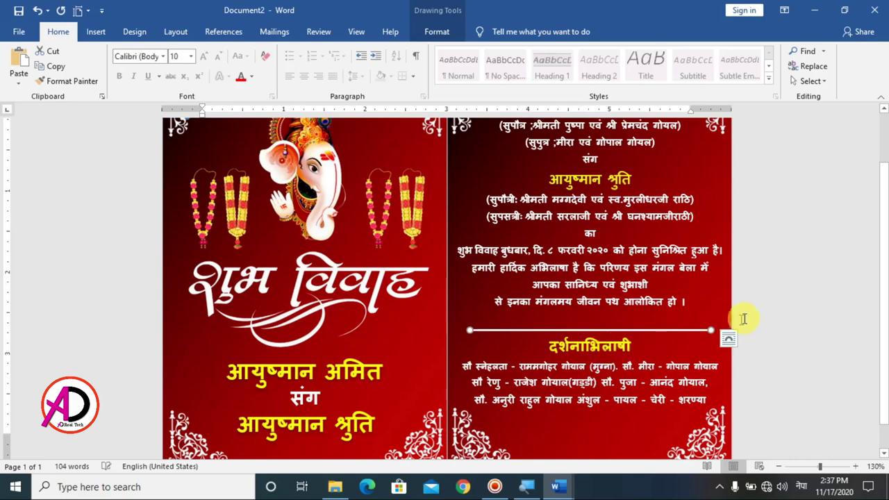
left_click(793, 307)
scroll(702, 305, "down", 2)
scroll(674, 301, "down", 1)
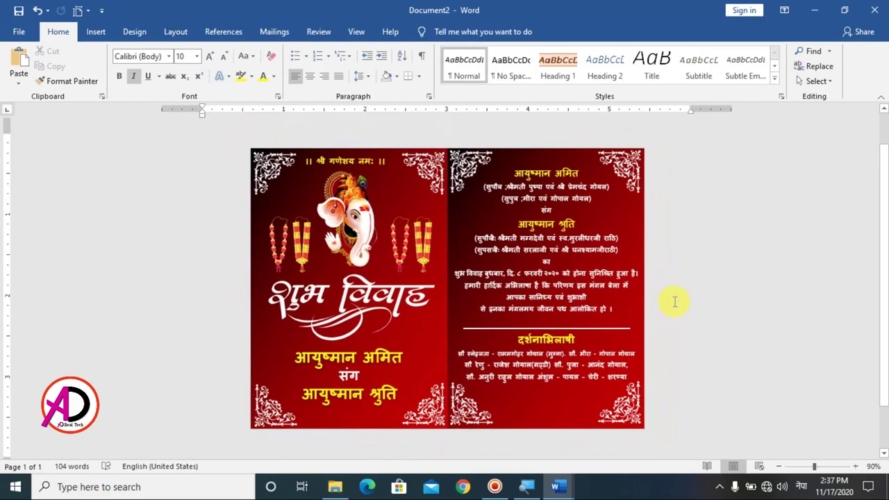
scroll(675, 302, "down", 1)
scroll(639, 278, "up", 5)
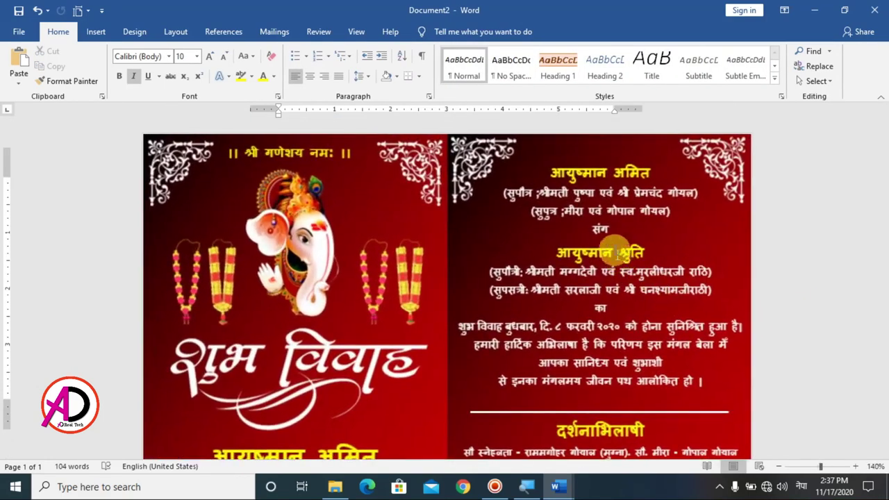
Step: Enlarge the words संग and का in the invitation text with Grow Font
double_click(604, 230)
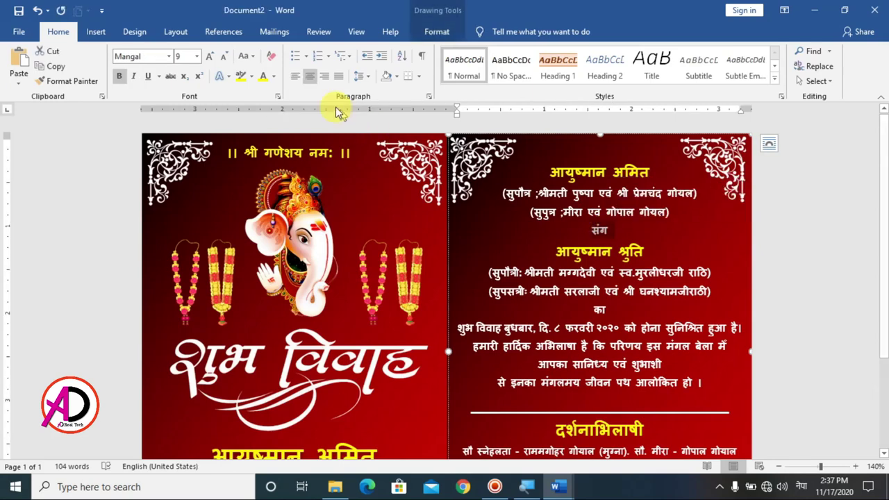
left_click(209, 57)
left_click(798, 291)
scroll(764, 302, "down", 1)
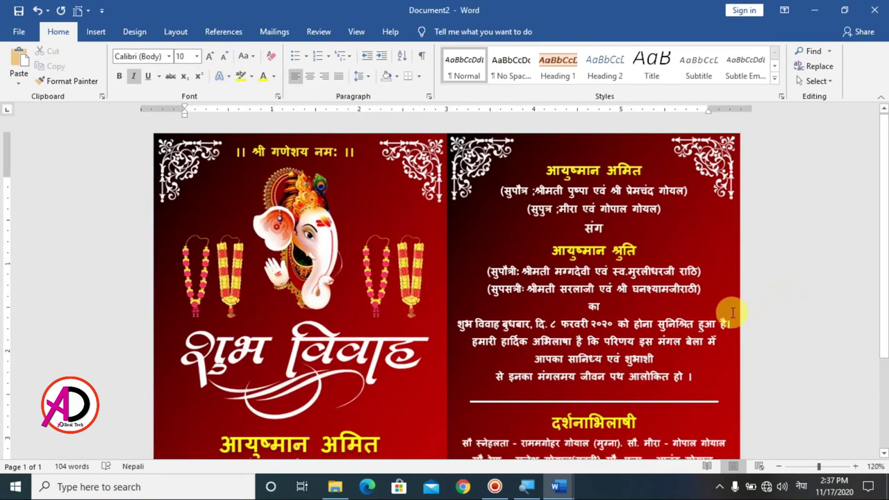
left_click(596, 300)
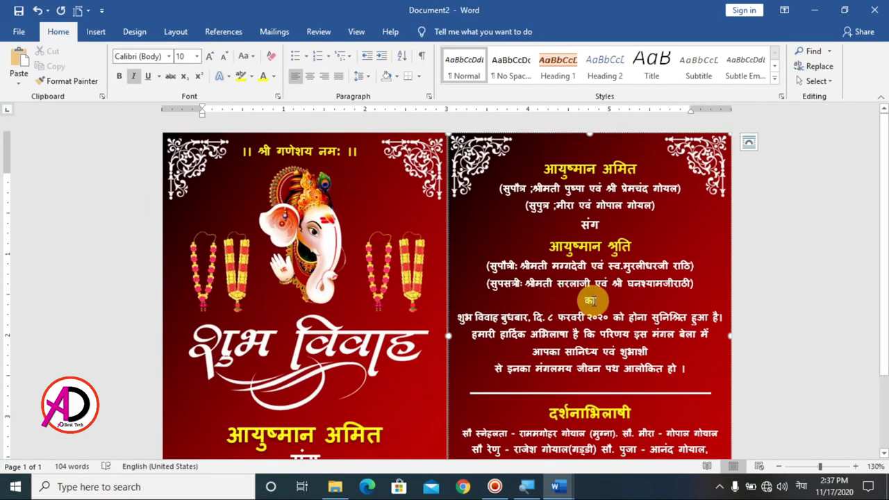
double_click(589, 300)
left_click(211, 57)
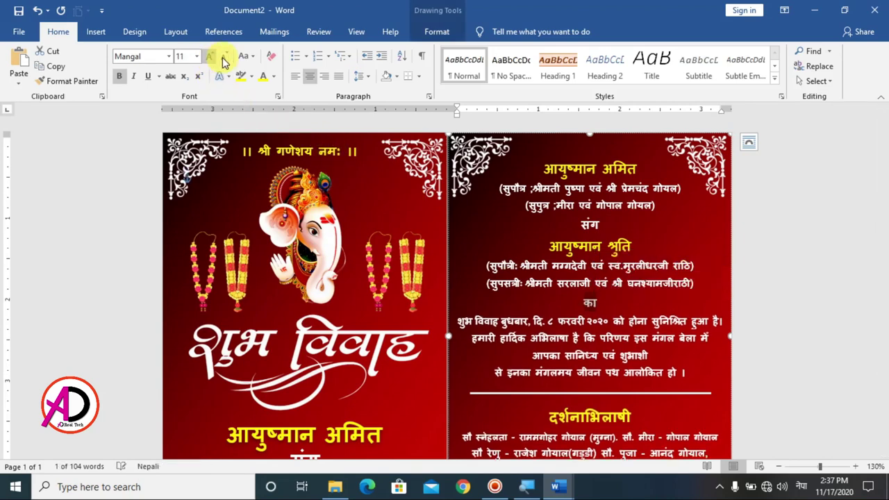
left_click(770, 297)
Step: Recheck the divider line's placement just above the दर्शनाभिलाषी heading
scroll(770, 304, "down", 3)
scroll(754, 326, "down", 1)
scroll(750, 339, "down", 1)
scroll(605, 337, "up", 2)
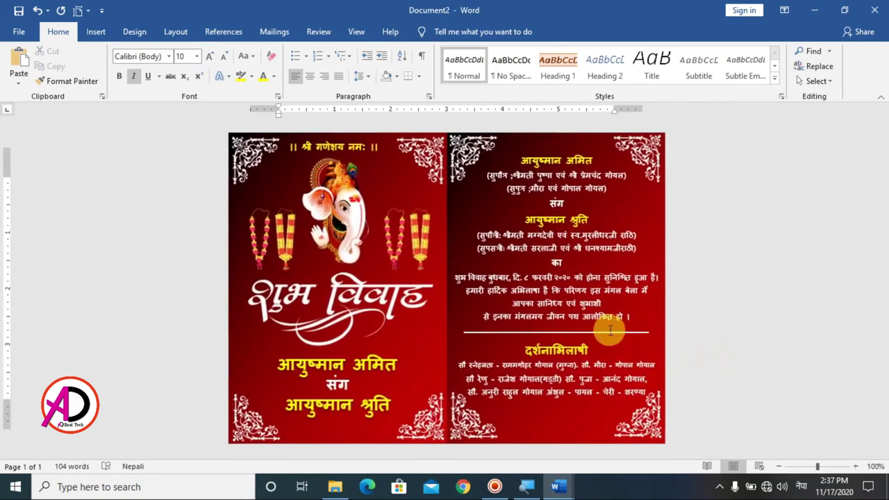
left_click(602, 334)
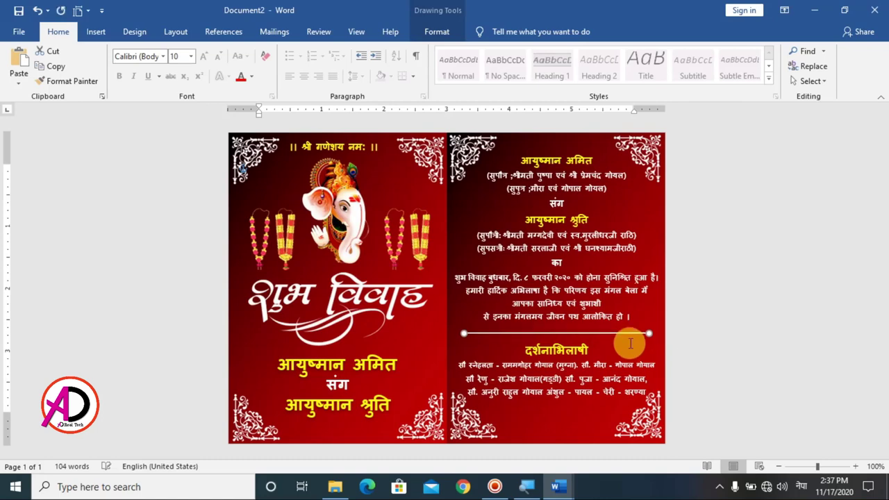
left_click(776, 356)
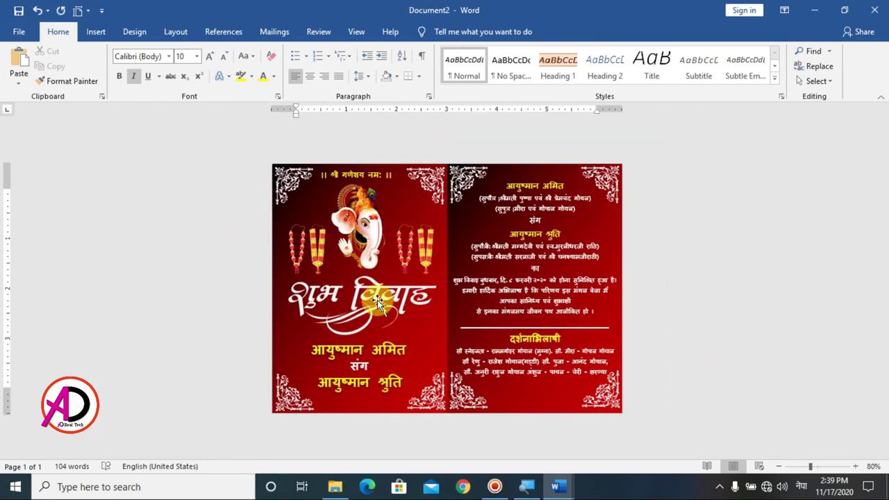
Step: Select the शुभ विवाह artwork and bring up its Picture Effects list
left_click(379, 292)
scroll(533, 363, "up", 3)
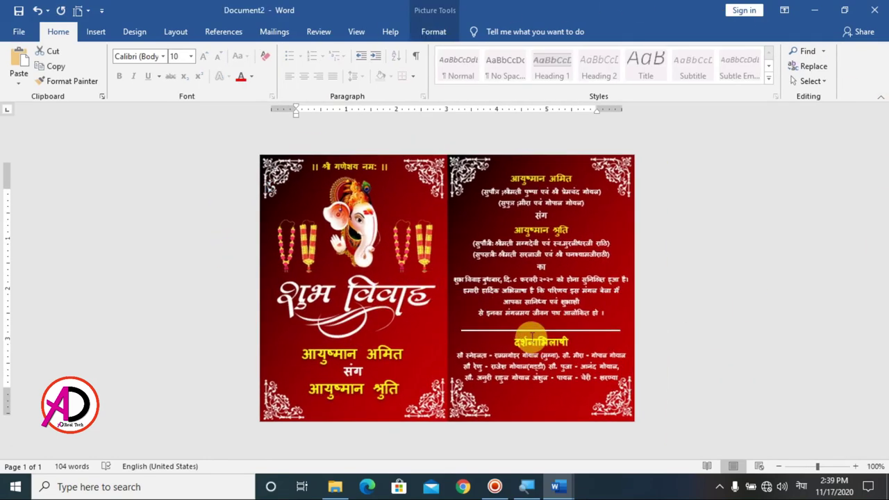
left_click(450, 36)
left_click(511, 66)
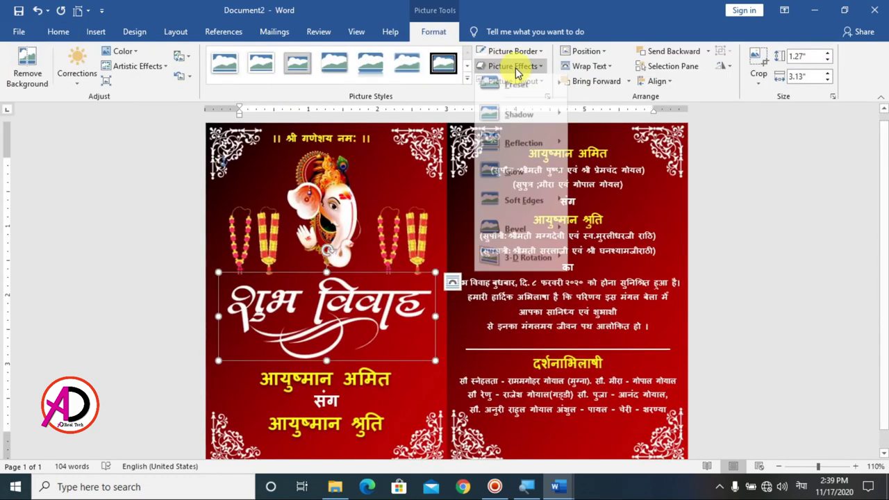
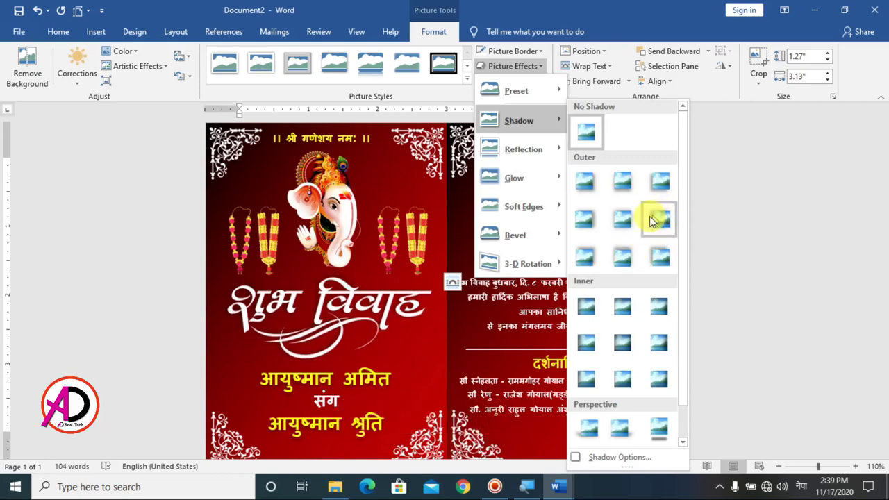
Step: Apply an Outer shadow preset to the left Ganesha picture, then deselect it to view the card
left_click(629, 180)
left_click(752, 268)
scroll(753, 268, "down", 3)
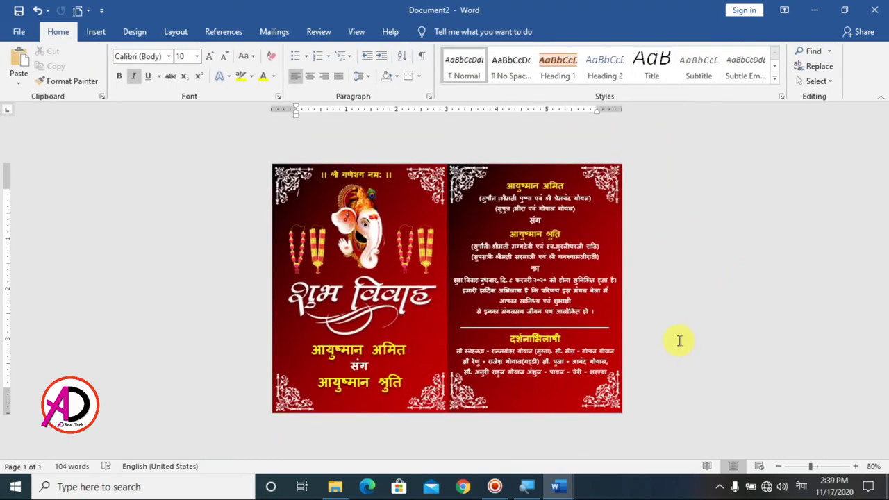